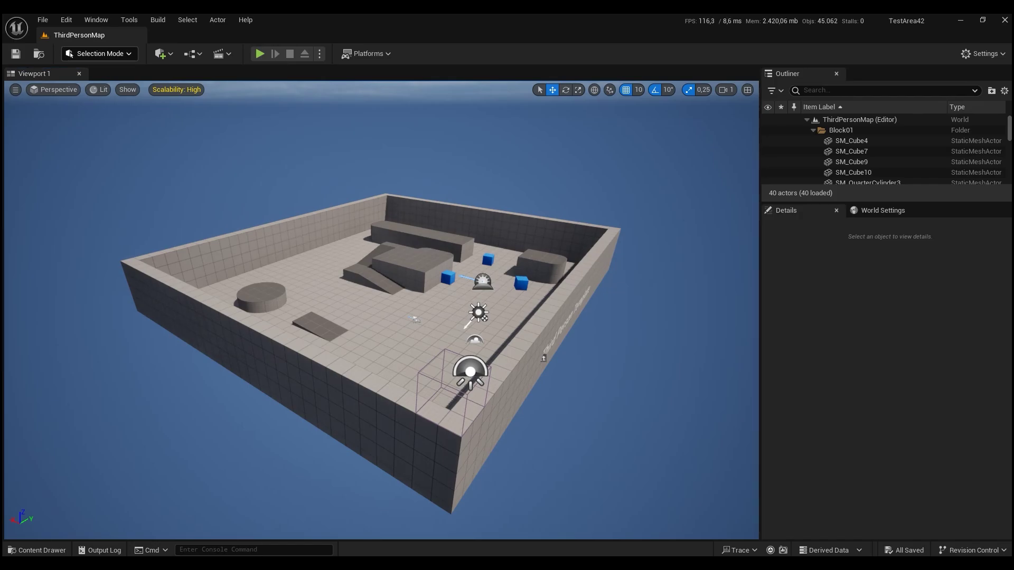
Switch the editor into Modeling mode, then return to Selection mode with Shift+1
{"action": "left_click", "coordinate": [100, 54]}
{"action": "left_click", "coordinate": [101, 115]}
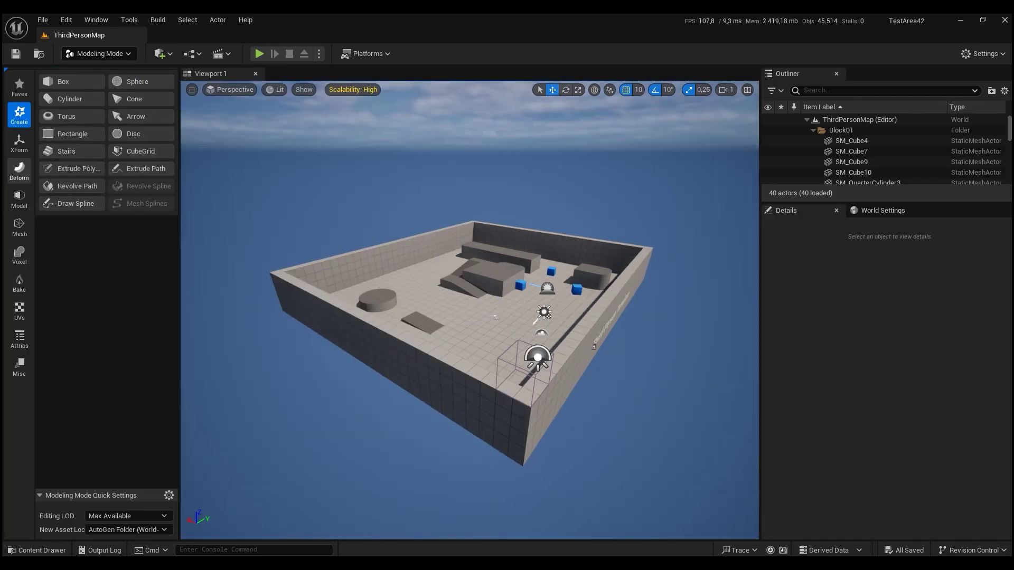
{"action": "key", "text": "shift+1"}
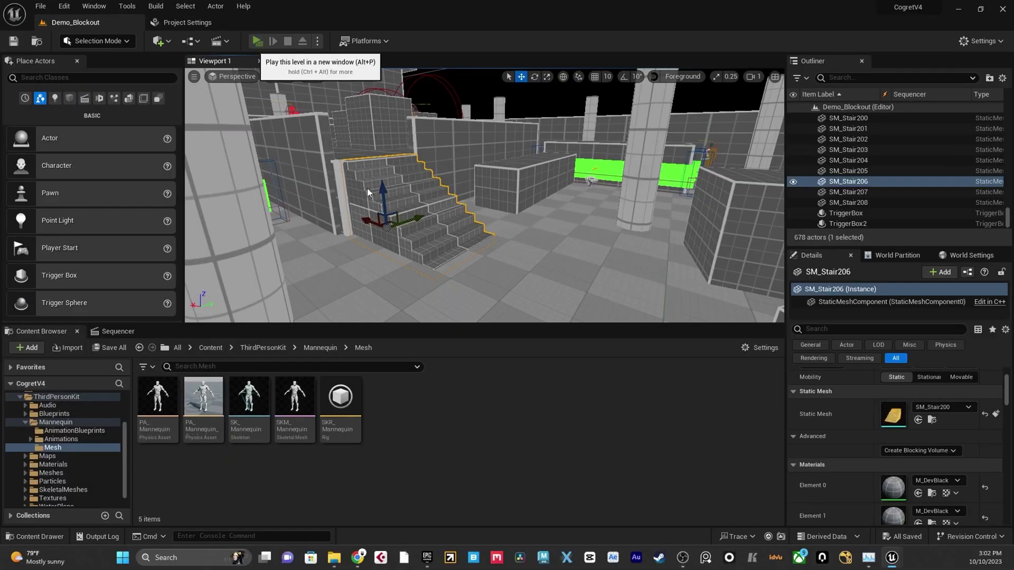
Playtest the level, running the character down the corridor, through the door and across the rooftop
{"action": "left_click", "coordinate": [259, 38]}
{"action": "key", "text": "w"}
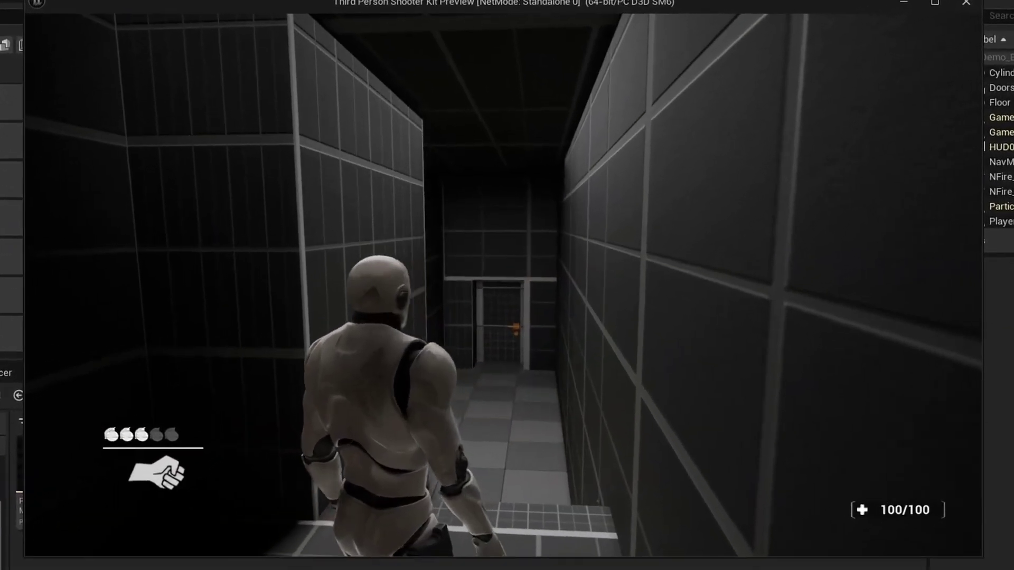
{"action": "key", "text": "w"}
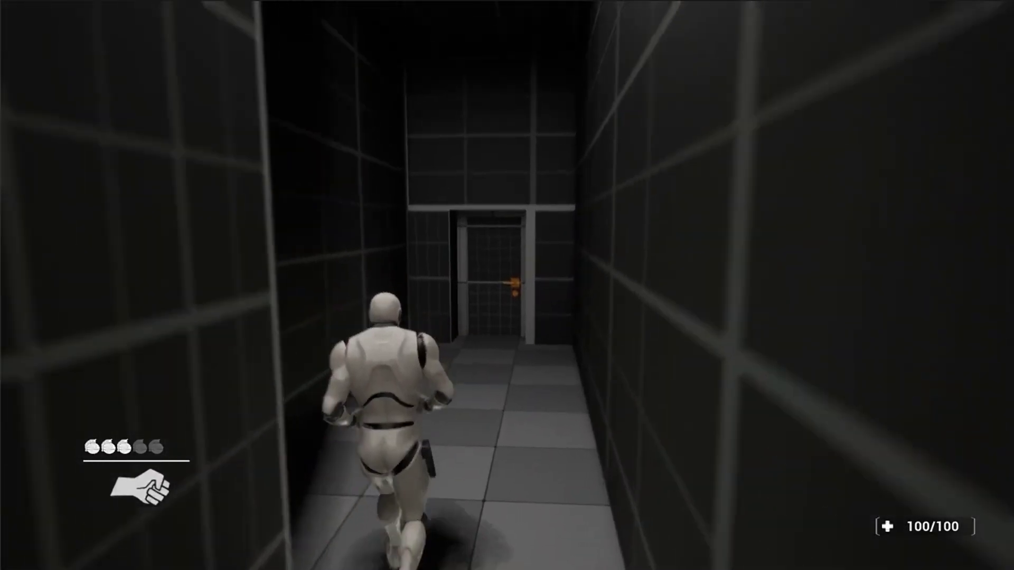
{"action": "key", "text": "w"}
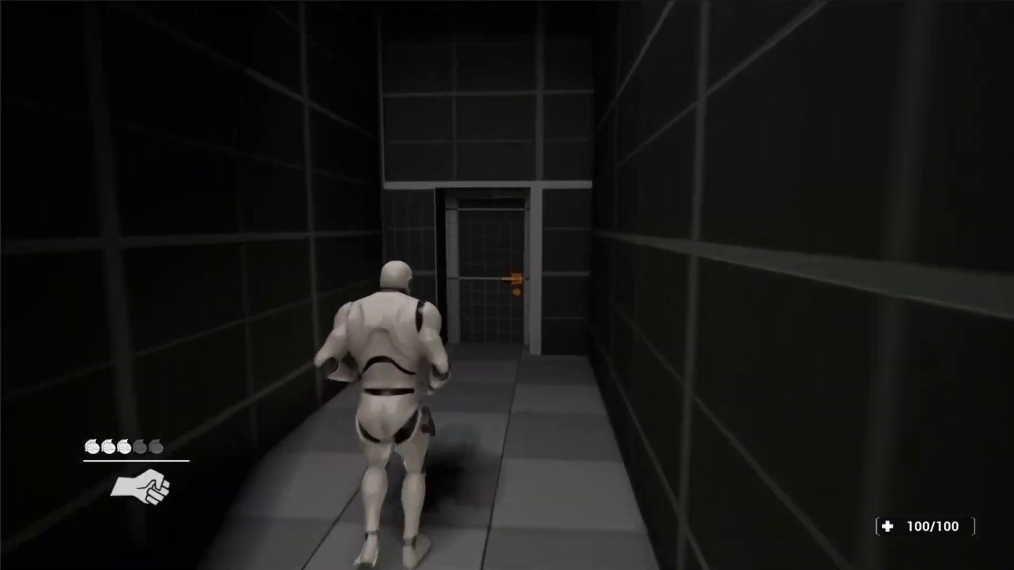
{"action": "key", "text": "w"}
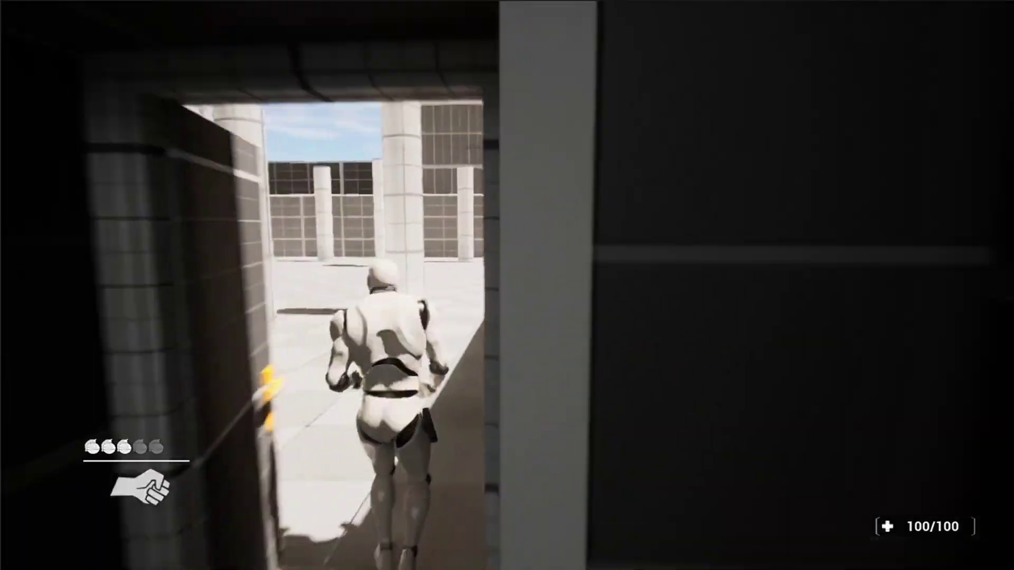
{"action": "key", "text": "w"}
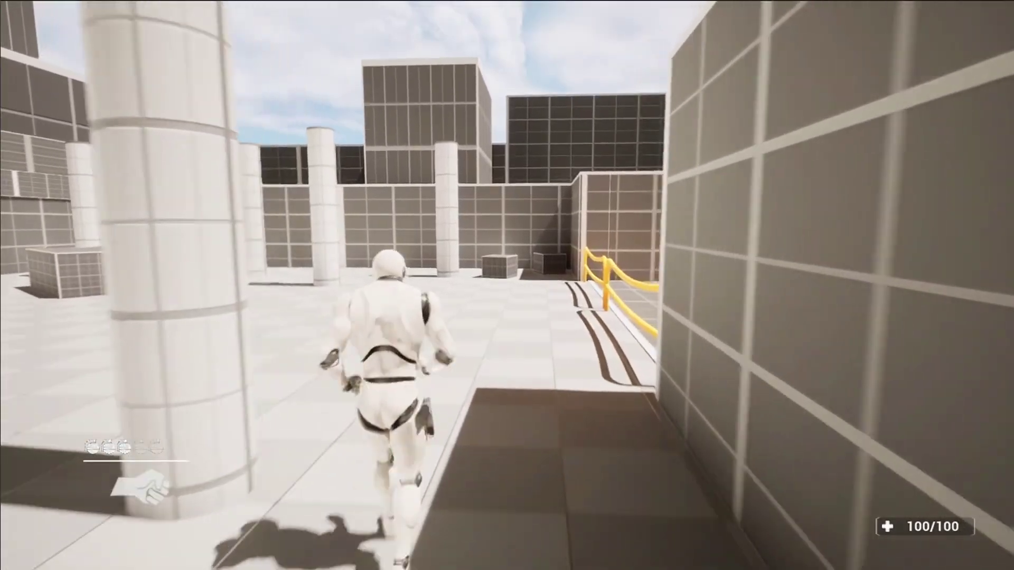
{"action": "key", "text": "w"}
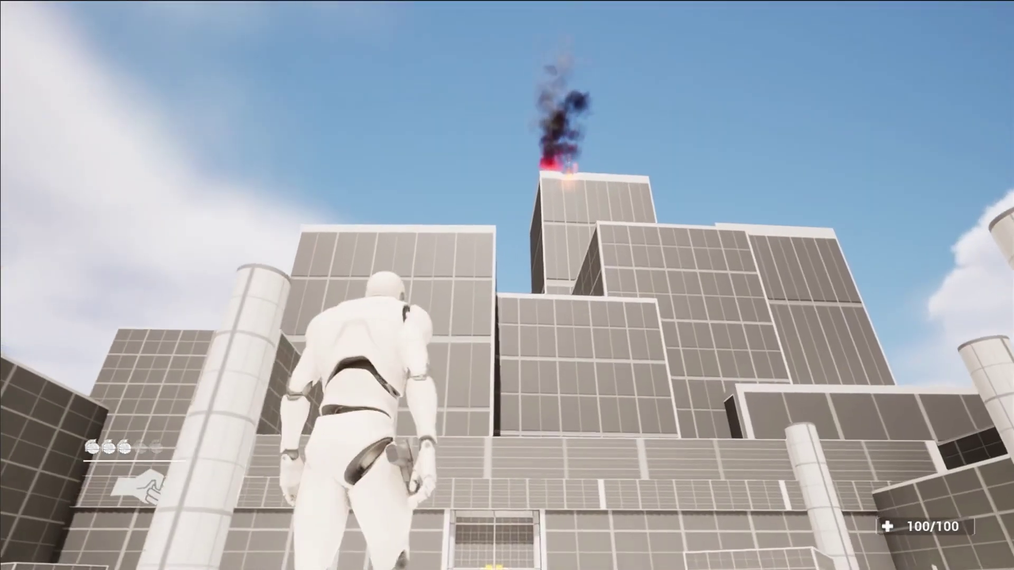
{"action": "key", "text": "w"}
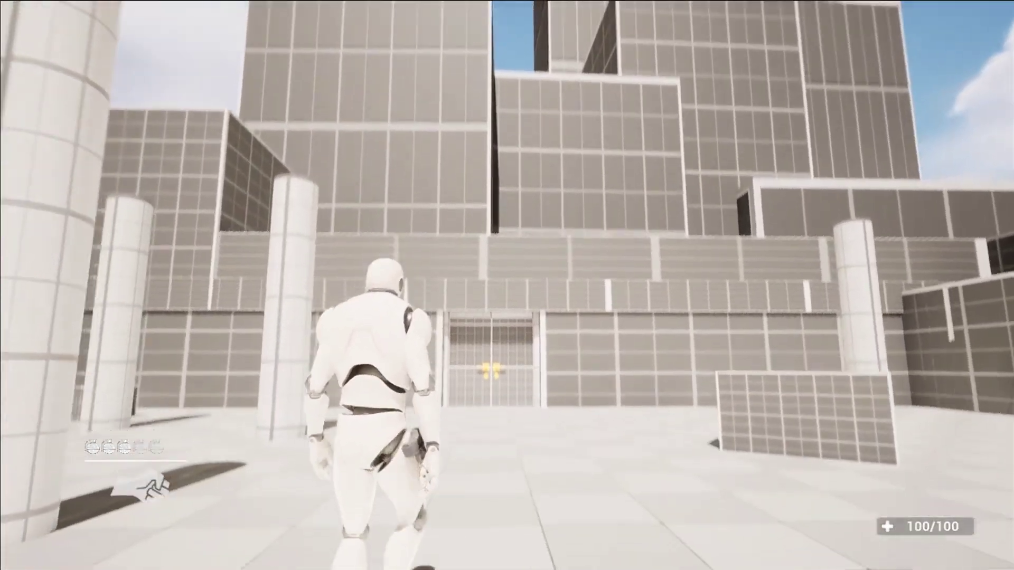
Equip and aim the pistol, then switch to the SuperGridStarterpack project editor
{"action": "key", "text": "Tab"}
{"action": "key", "text": "w"}
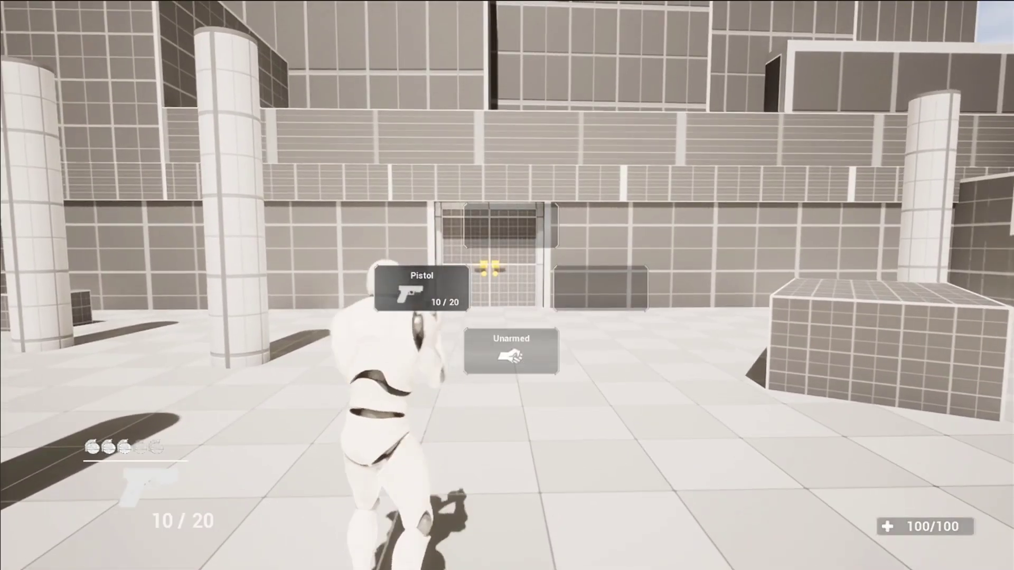
{"action": "key", "text": "w"}
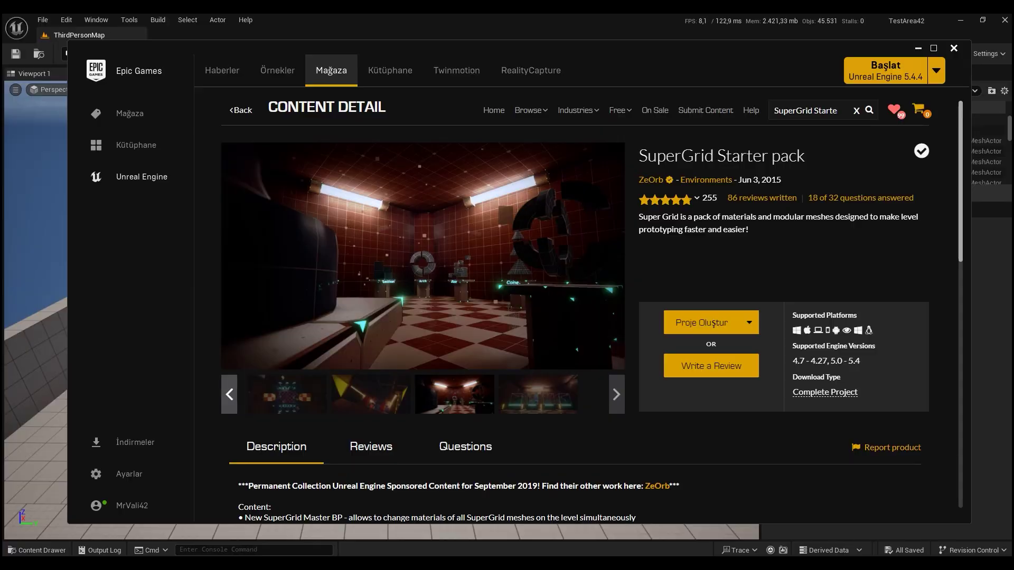
{"action": "mouse_move", "coordinate": [661, 564]}
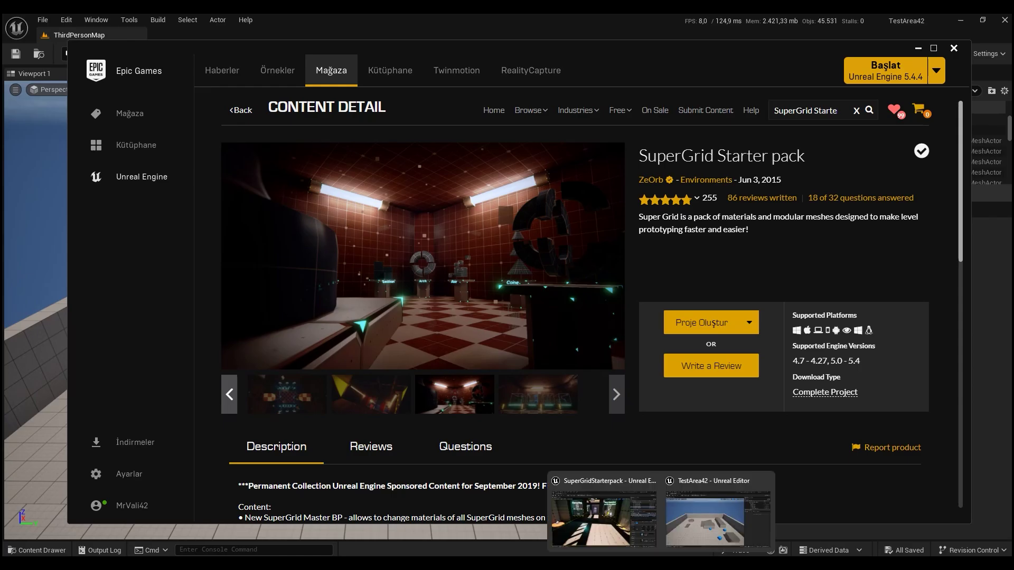
{"action": "left_click", "coordinate": [603, 518]}
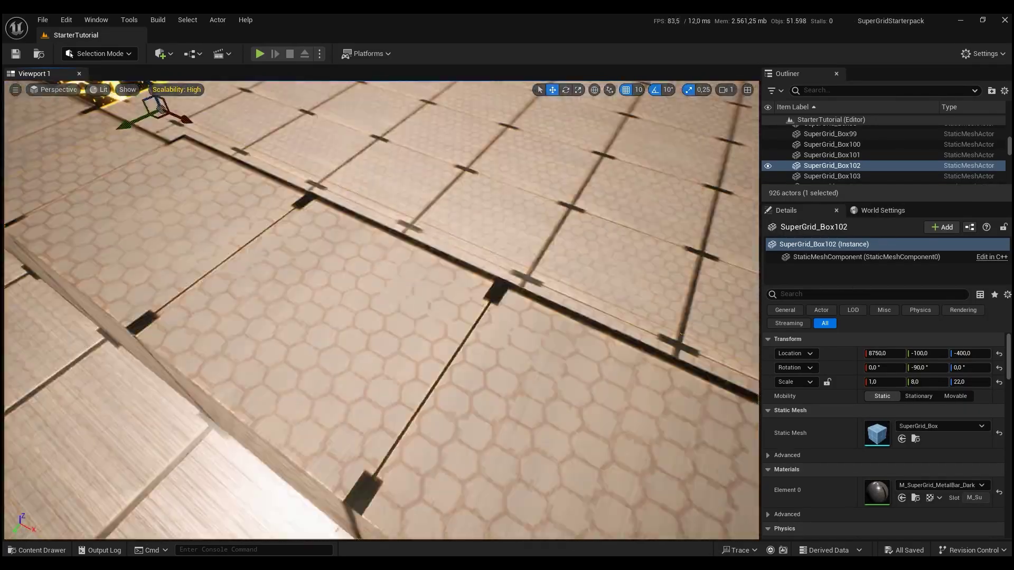
Open the Content Drawer at SuperGrid/StarterPack/Source, showing its Meshes, New and Textures folders
{"action": "key", "text": "ctrl+space"}
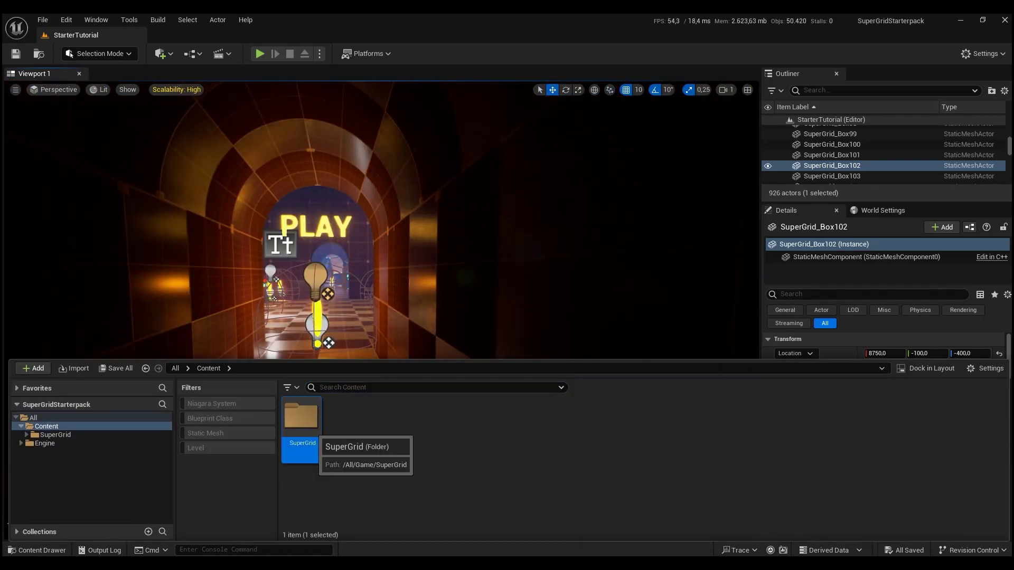
{"action": "double_click", "coordinate": [300, 419]}
{"action": "double_click", "coordinate": [301, 420]}
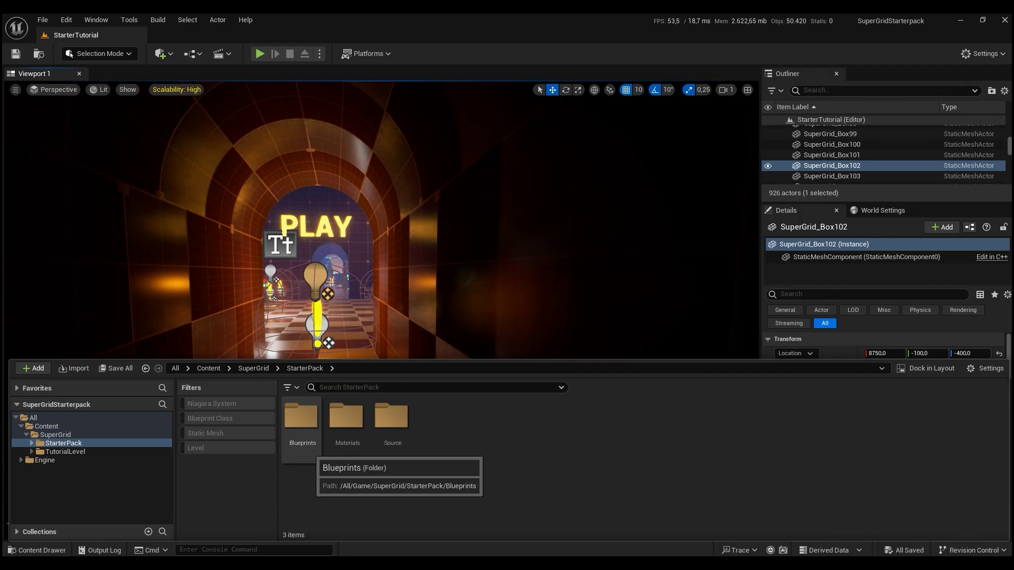
{"action": "double_click", "coordinate": [391, 419]}
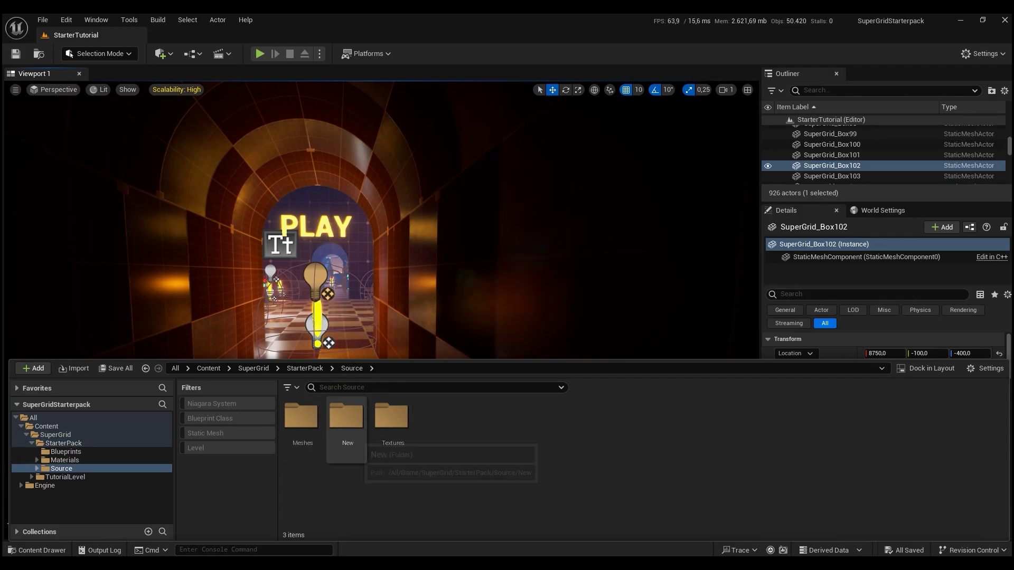
{"action": "double_click", "coordinate": [346, 417]}
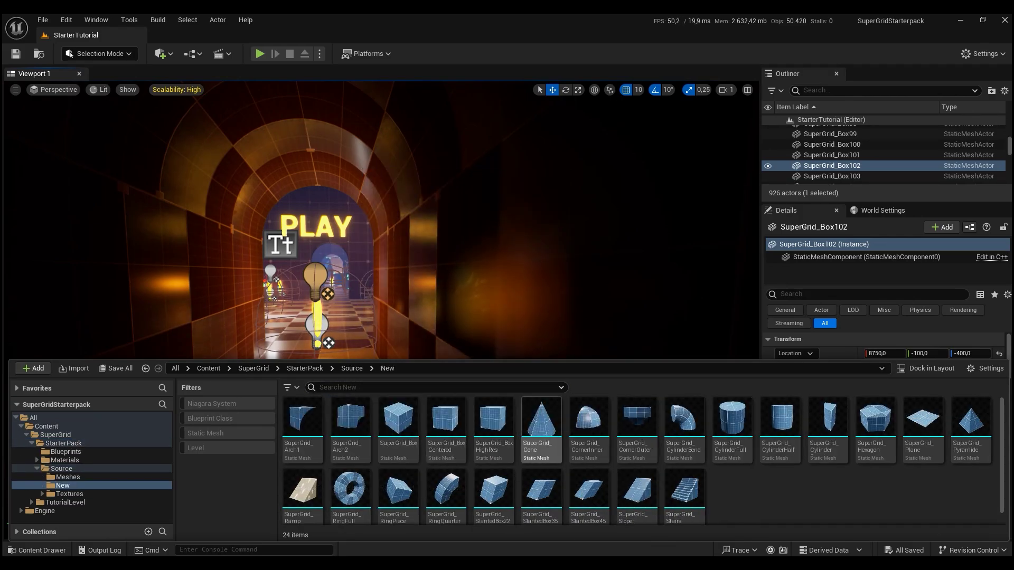
{"action": "mouse_move", "coordinate": [588, 428]}
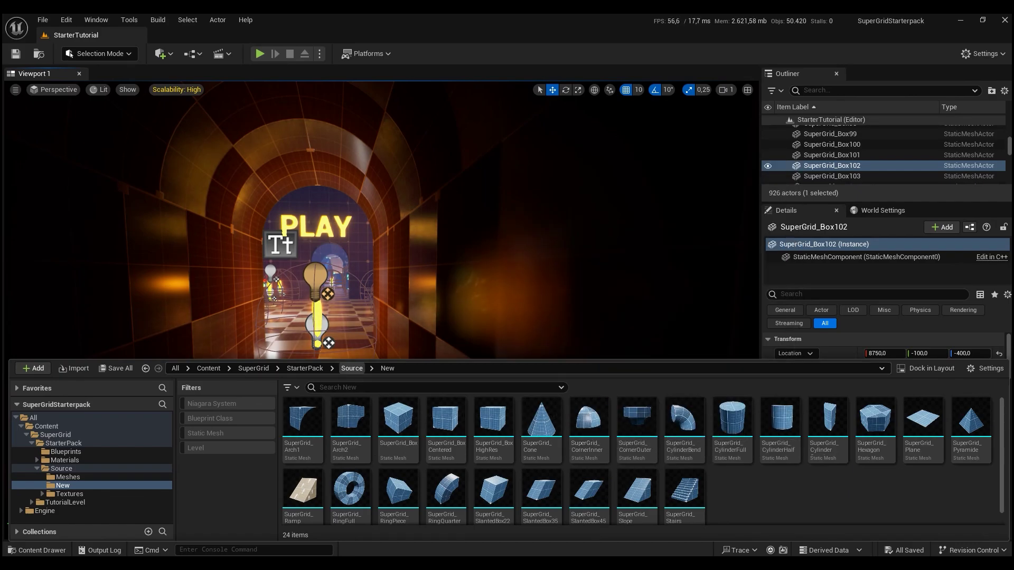
{"action": "left_click", "coordinate": [352, 368]}
{"action": "left_click", "coordinate": [349, 422]}
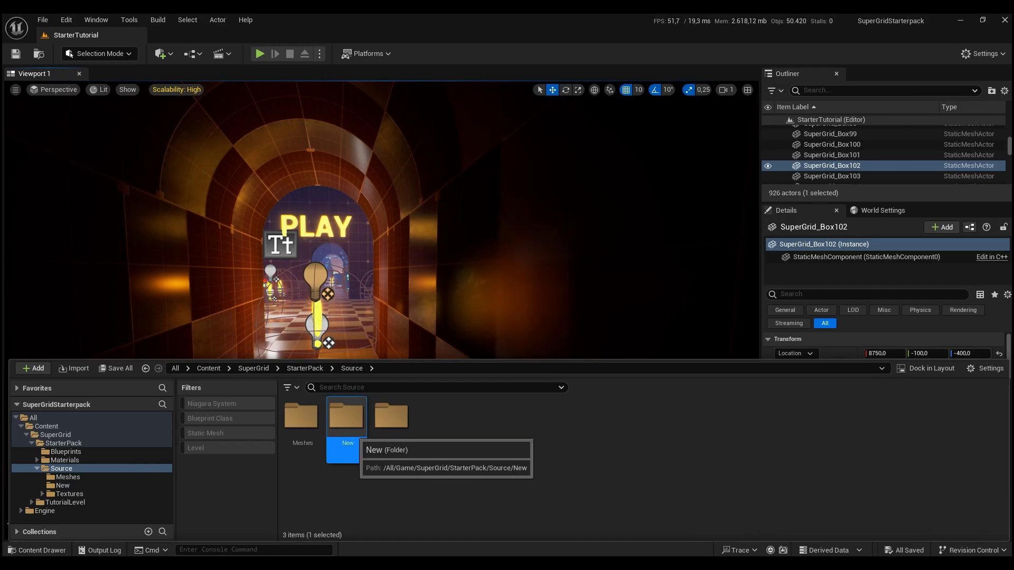
{"action": "right_click", "coordinate": [353, 422]}
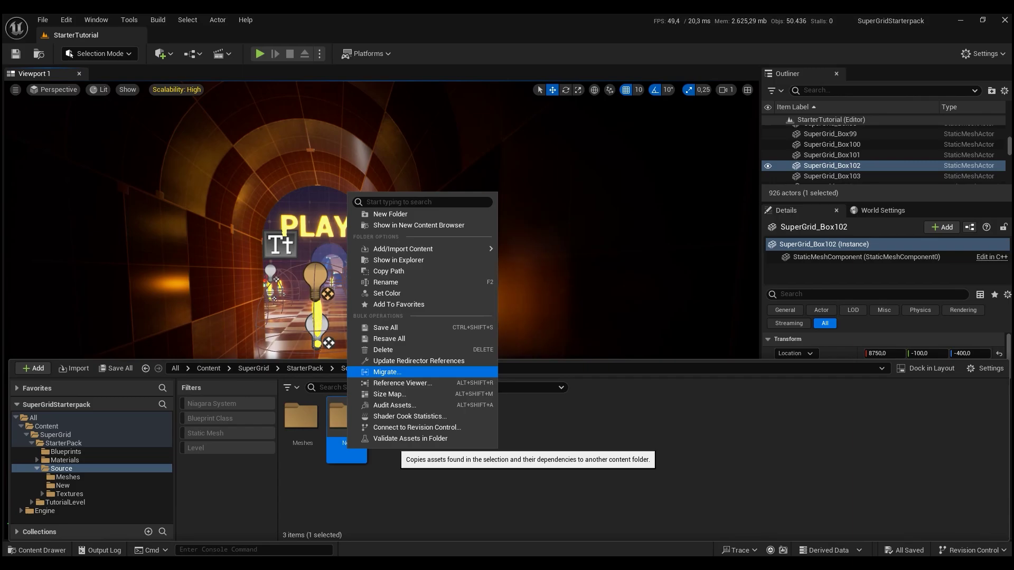
{"action": "left_click", "coordinate": [387, 371]}
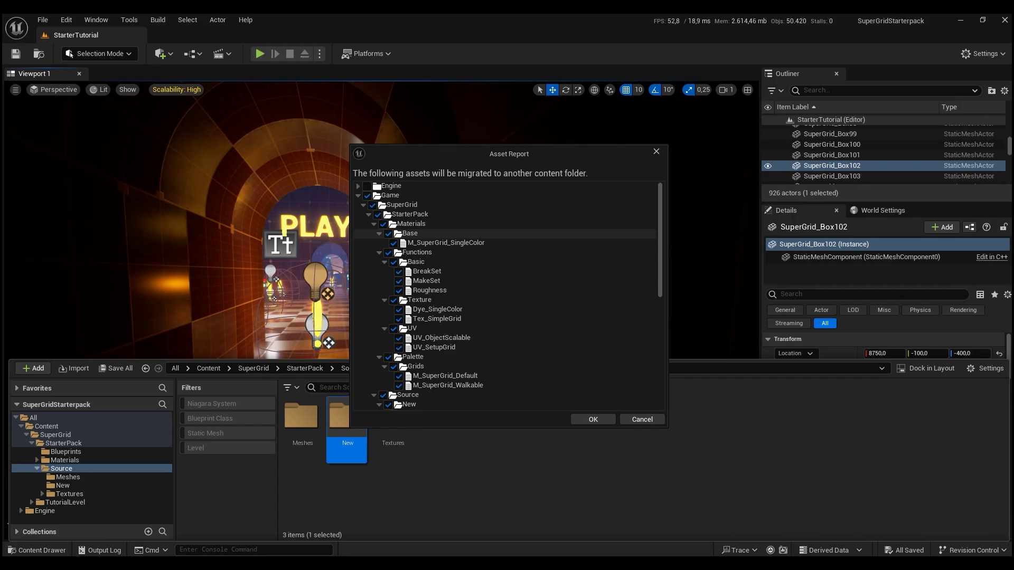
{"action": "left_click", "coordinate": [642, 419]}
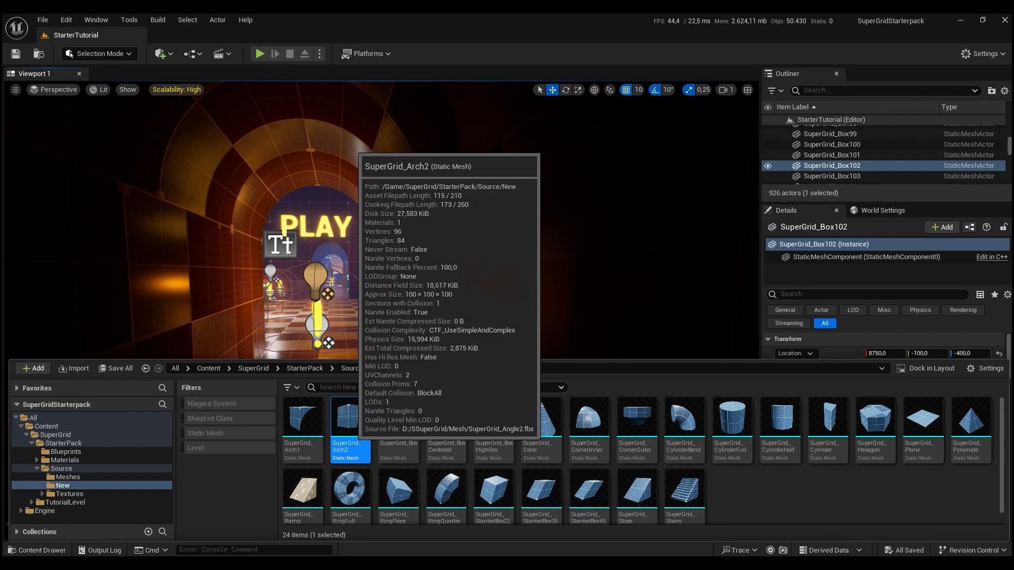
{"action": "right_click", "coordinate": [351, 417]}
{"action": "mouse_move", "coordinate": [402, 268]}
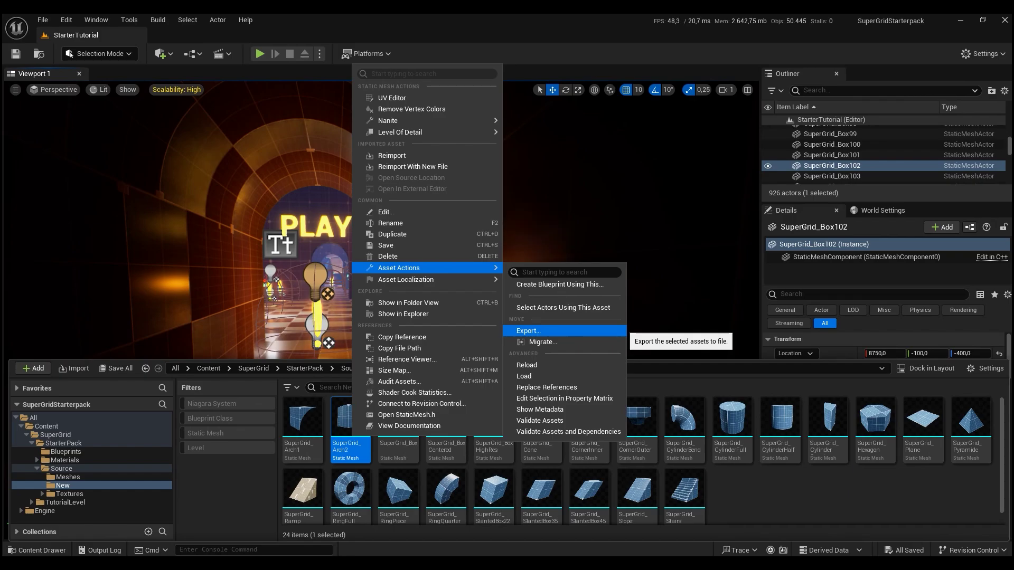
Start migrating the New folder's SuperGrid assets from the Source folder
{"action": "left_click", "coordinate": [345, 368]}
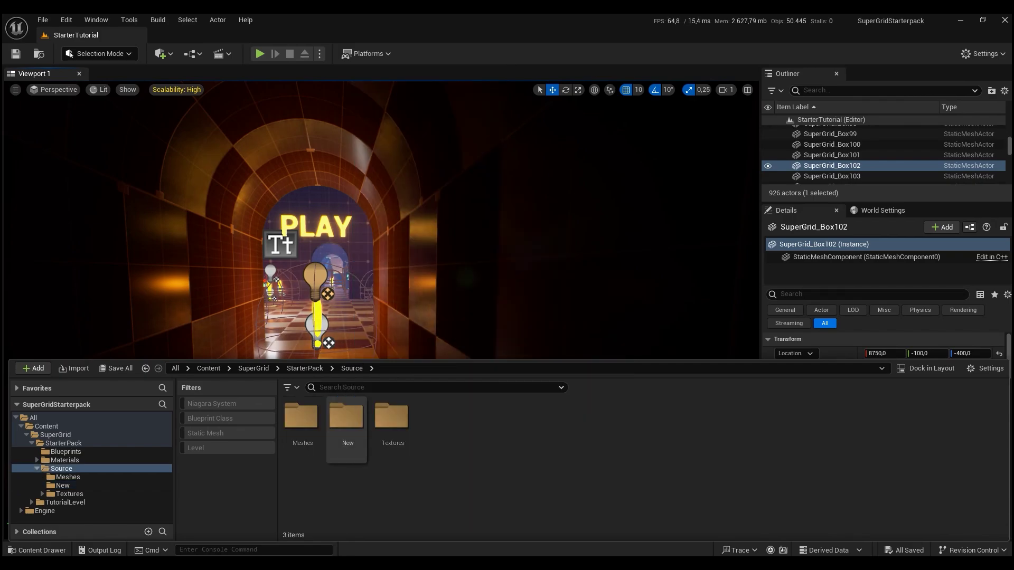
{"action": "right_click", "coordinate": [348, 418]}
{"action": "left_click", "coordinate": [396, 355]}
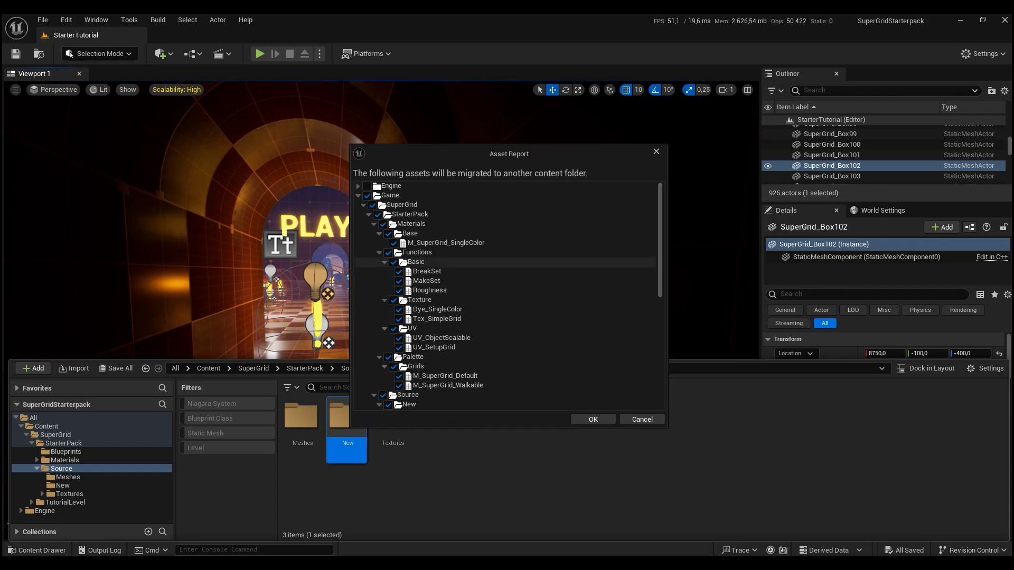
Scroll through the Asset Report listing the meshes, materials and textures to migrate
{"action": "scroll", "coordinate": [465, 312], "scroll_direction": "down", "scroll_amount": 5}
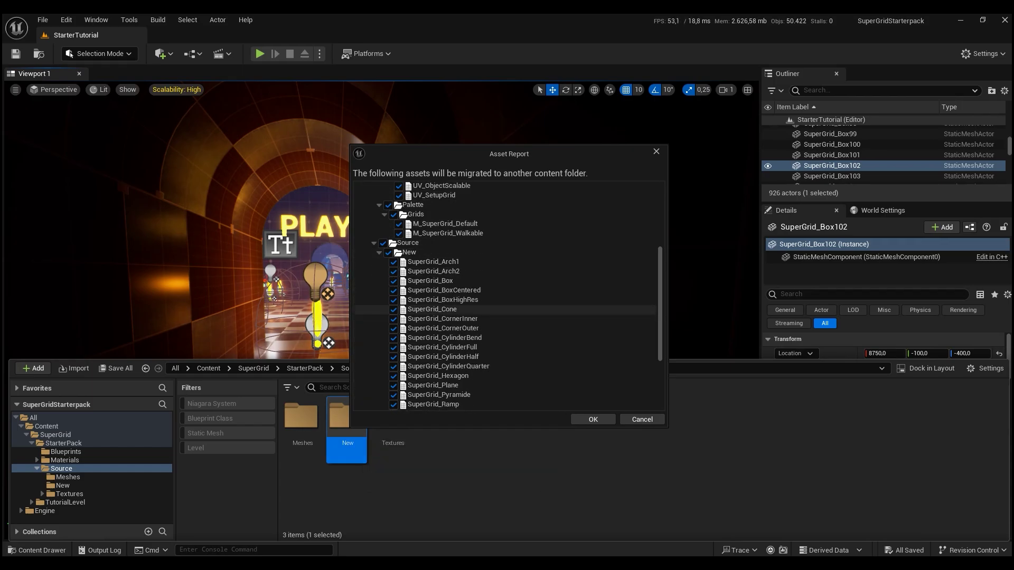
{"action": "scroll", "coordinate": [465, 311], "scroll_direction": "up", "scroll_amount": 5}
{"action": "scroll", "coordinate": [465, 317], "scroll_direction": "down", "scroll_amount": 2}
{"action": "scroll", "coordinate": [465, 325], "scroll_direction": "down", "scroll_amount": 5}
{"action": "scroll", "coordinate": [465, 325], "scroll_direction": "up", "scroll_amount": 3}
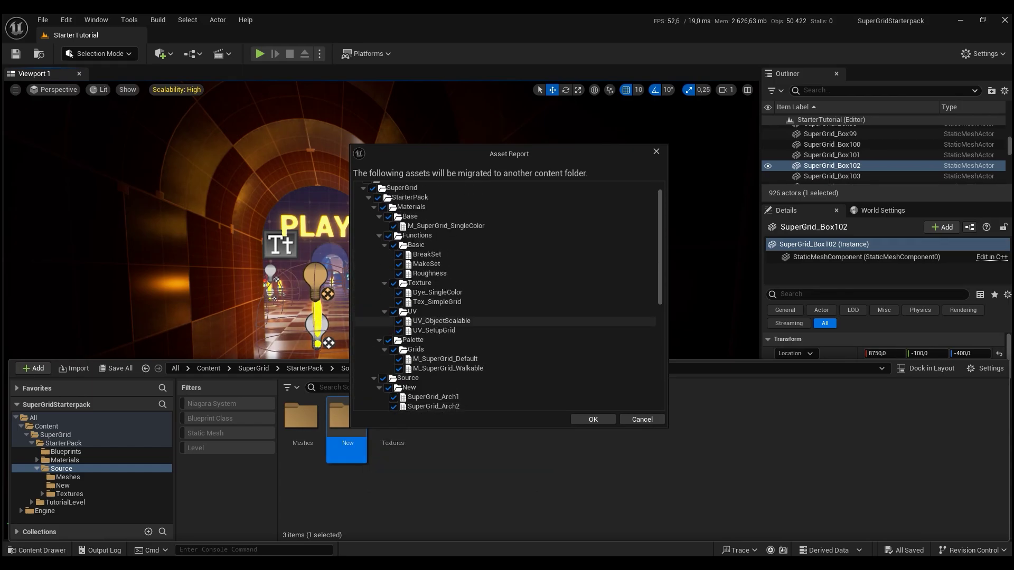
{"action": "scroll", "coordinate": [465, 322], "scroll_direction": "up", "scroll_amount": 2}
{"action": "scroll", "coordinate": [465, 312], "scroll_direction": "down", "scroll_amount": 5}
{"action": "scroll", "coordinate": [465, 291], "scroll_direction": "down", "scroll_amount": 3}
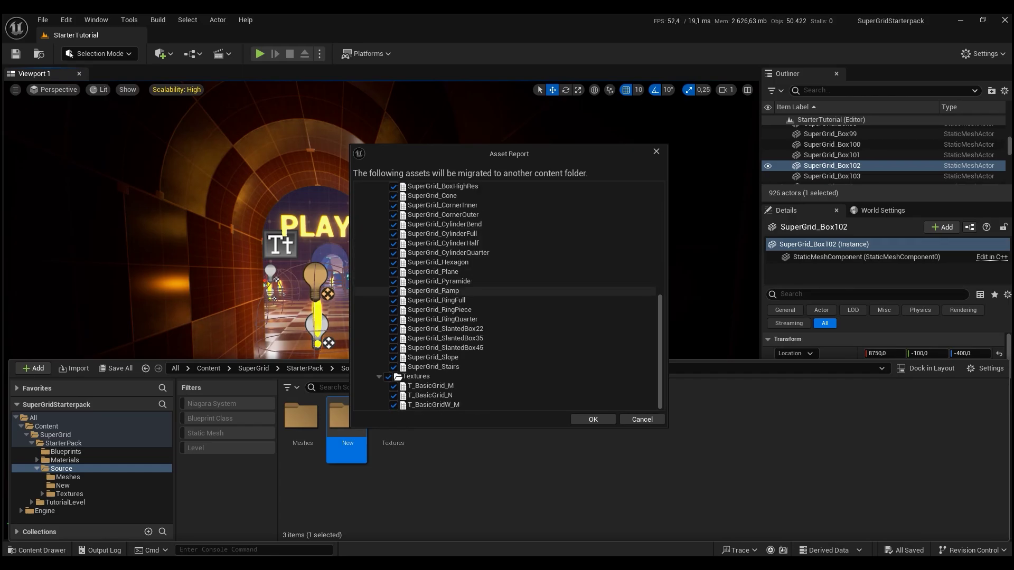
{"action": "scroll", "coordinate": [465, 291], "scroll_direction": "up", "scroll_amount": 5}
{"action": "scroll", "coordinate": [465, 291], "scroll_direction": "up", "scroll_amount": 4}
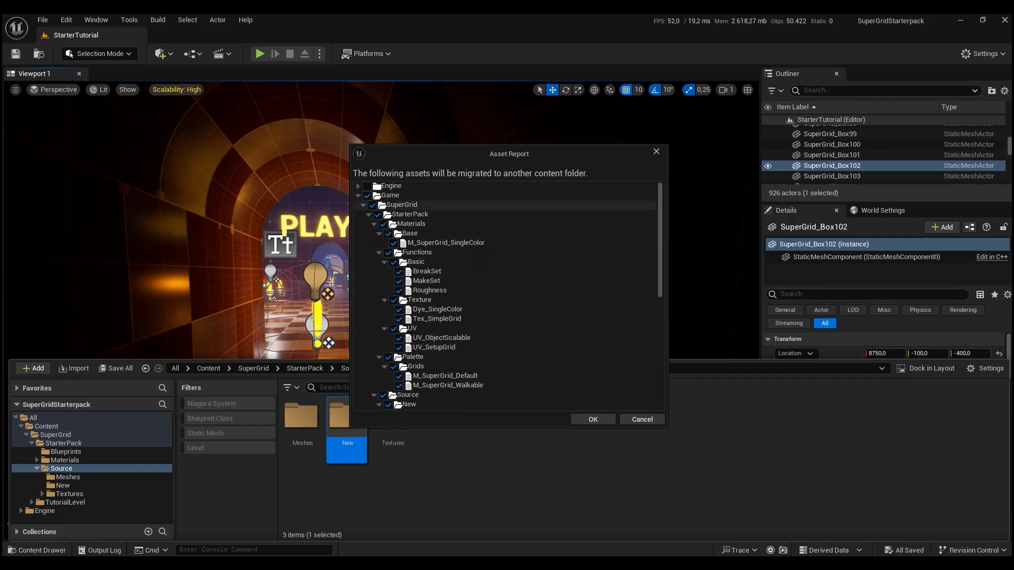
{"action": "scroll", "coordinate": [464, 317], "scroll_direction": "down", "scroll_amount": 5}
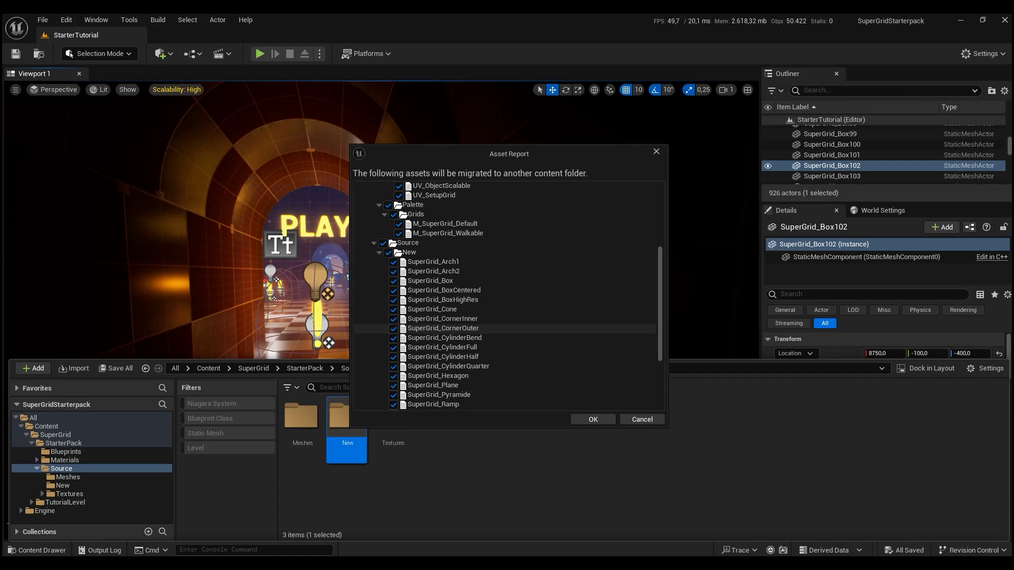
{"action": "scroll", "coordinate": [465, 328], "scroll_direction": "down", "scroll_amount": 3}
{"action": "scroll", "coordinate": [464, 328], "scroll_direction": "down", "scroll_amount": 2}
{"action": "scroll", "coordinate": [464, 343], "scroll_direction": "down", "scroll_amount": 2}
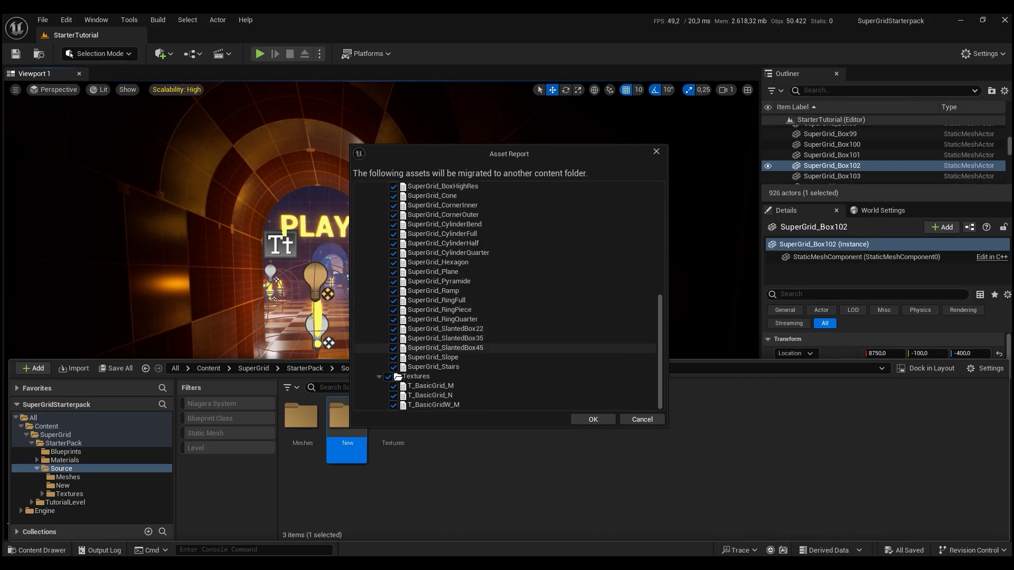
{"action": "scroll", "coordinate": [464, 357], "scroll_direction": "up", "scroll_amount": 8}
{"action": "scroll", "coordinate": [464, 343], "scroll_direction": "down", "scroll_amount": 3}
Approve the asset list and migrate it into Unreal Projects/TestArea42/Content
{"action": "left_click", "coordinate": [592, 419]}
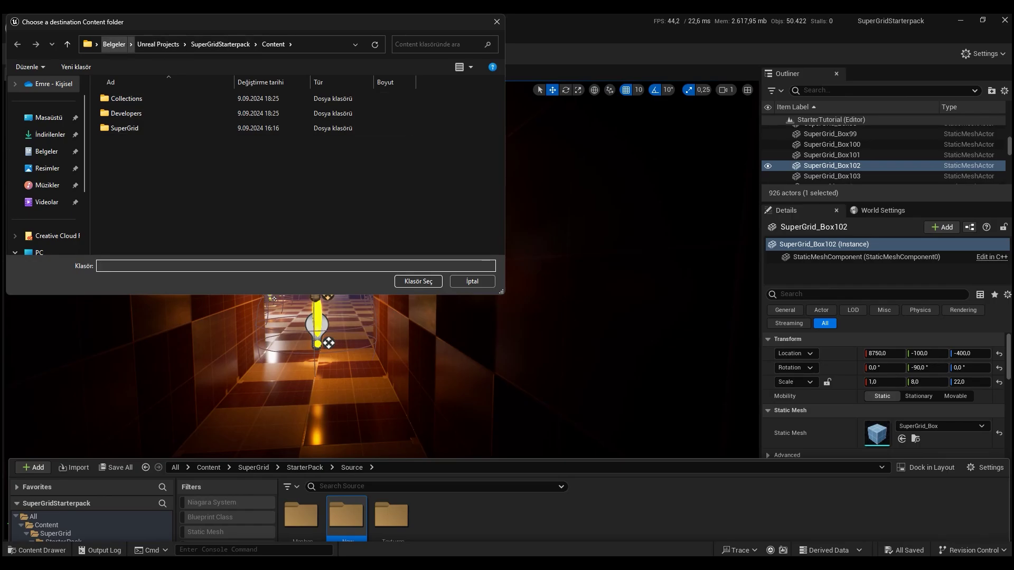
{"action": "left_click", "coordinate": [158, 44]}
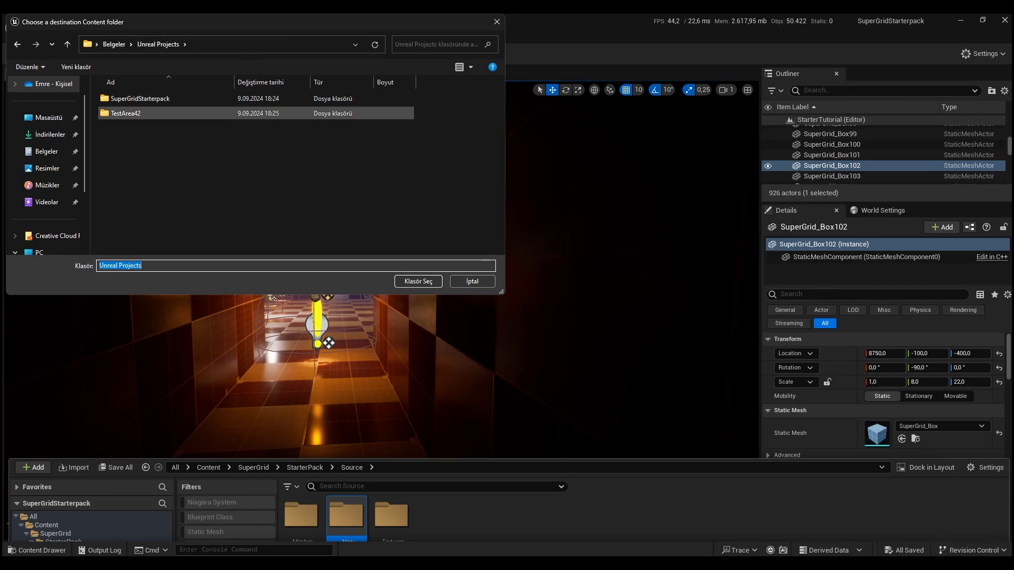
{"action": "double_click", "coordinate": [124, 113]}
{"action": "key", "text": "Return"}
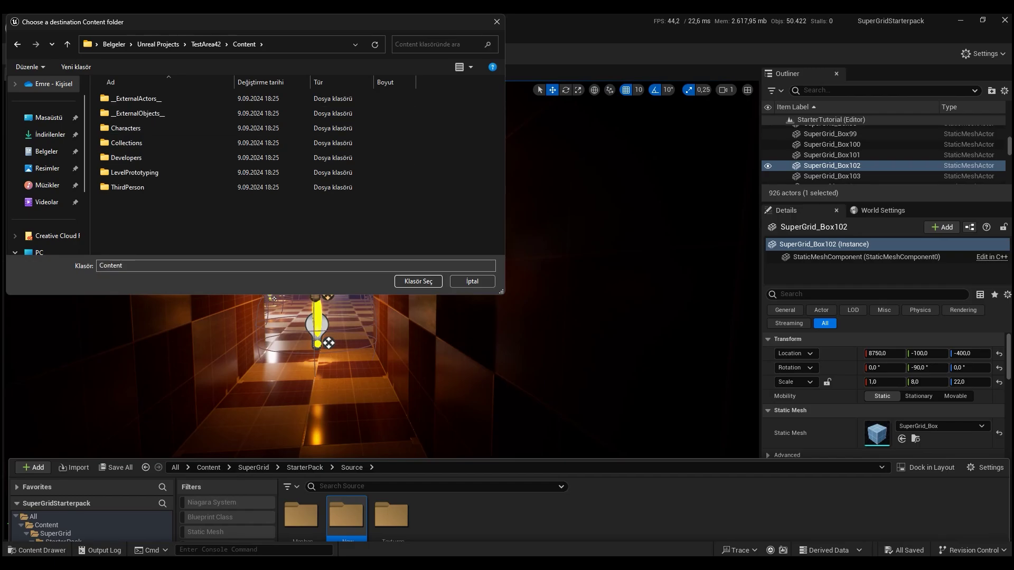
{"action": "key", "text": "Return"}
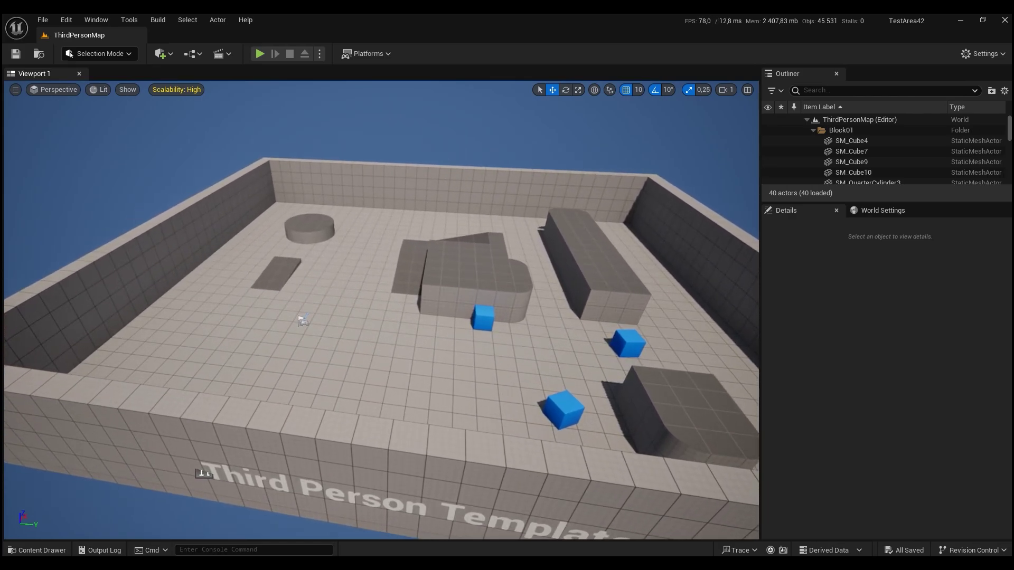
Create a new level from the Basic template in TestArea42
{"action": "key", "text": "alt+f"}
{"action": "key", "text": "Return"}
{"action": "left_click", "coordinate": [519, 227]}
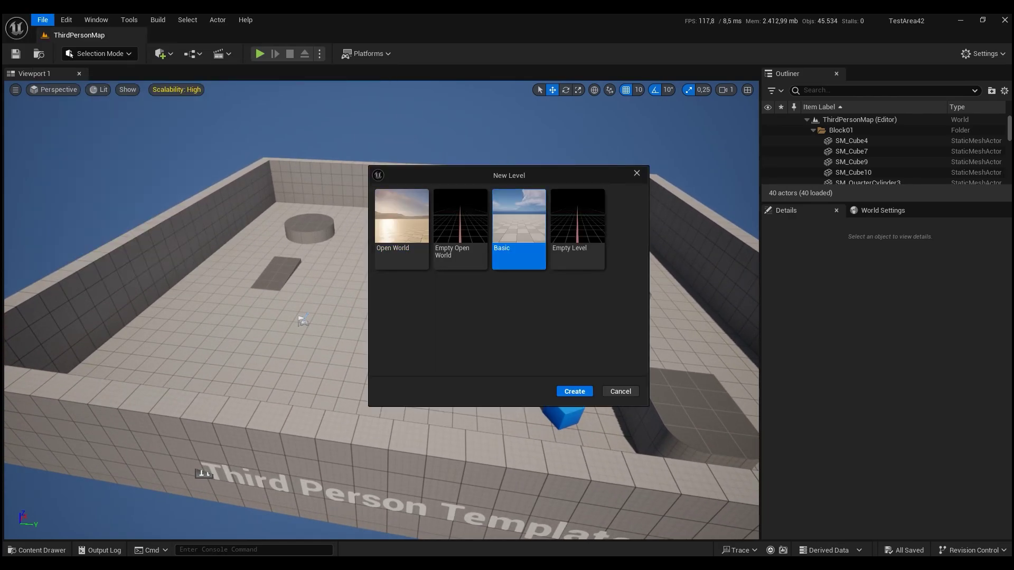
{"action": "left_click", "coordinate": [575, 391]}
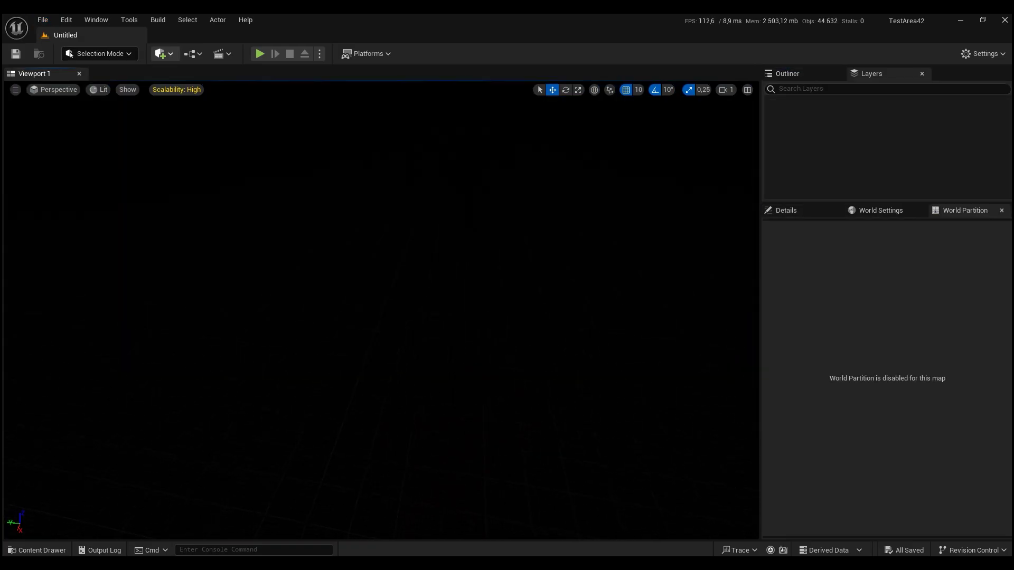
Add a Sky Light, directional sun, Sky Atmosphere and Height Fog through the Env. Light Mixer
{"action": "left_click", "coordinate": [162, 53]}
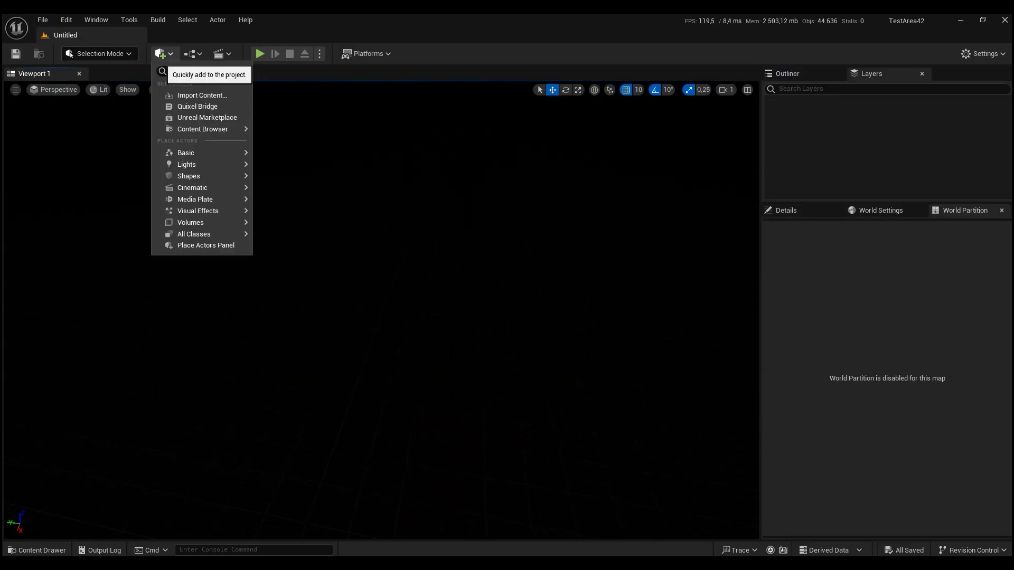
{"action": "mouse_move", "coordinate": [211, 165]}
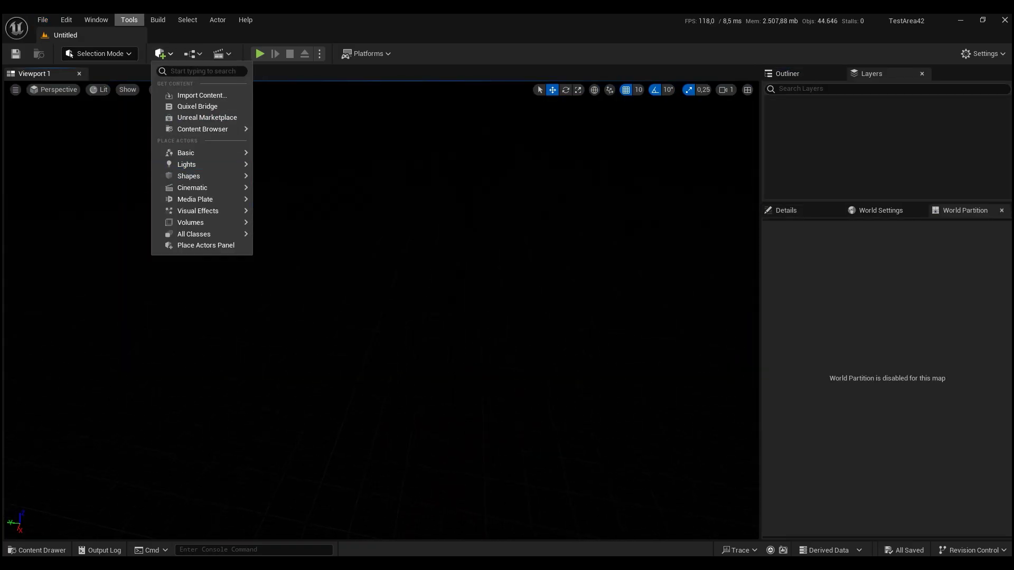
{"action": "left_click", "coordinate": [95, 19]}
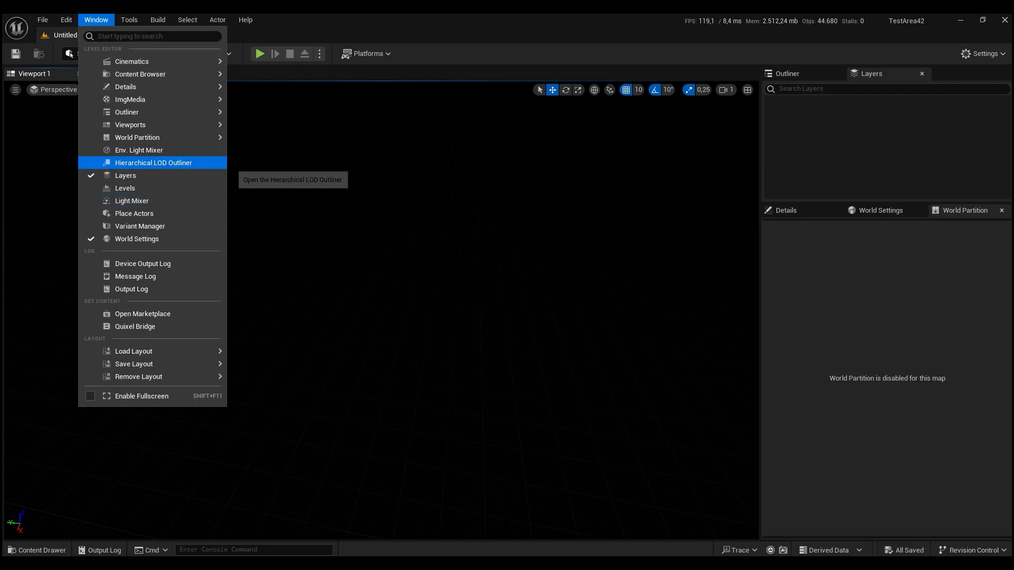
{"action": "left_click", "coordinate": [139, 150]}
{"action": "left_click", "coordinate": [442, 155]}
{"action": "left_click", "coordinate": [443, 156]}
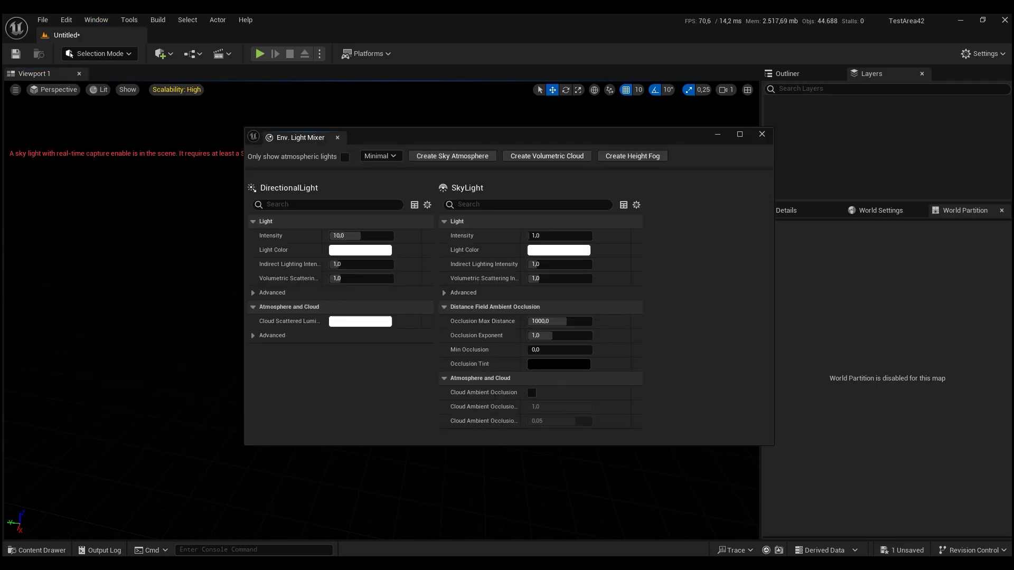
{"action": "left_click", "coordinate": [452, 155]}
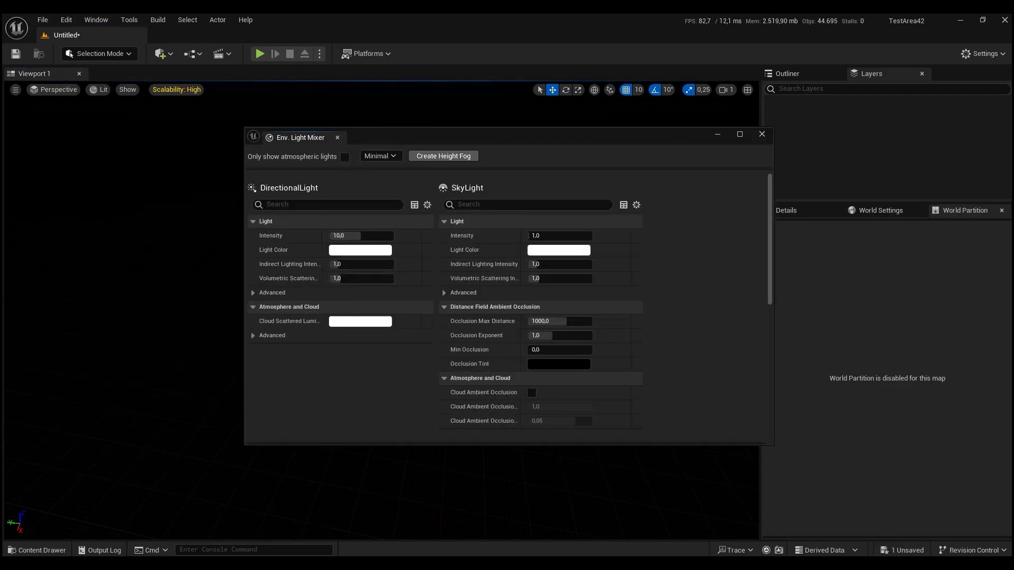
{"action": "left_click", "coordinate": [444, 157]}
{"action": "left_click", "coordinate": [761, 133]}
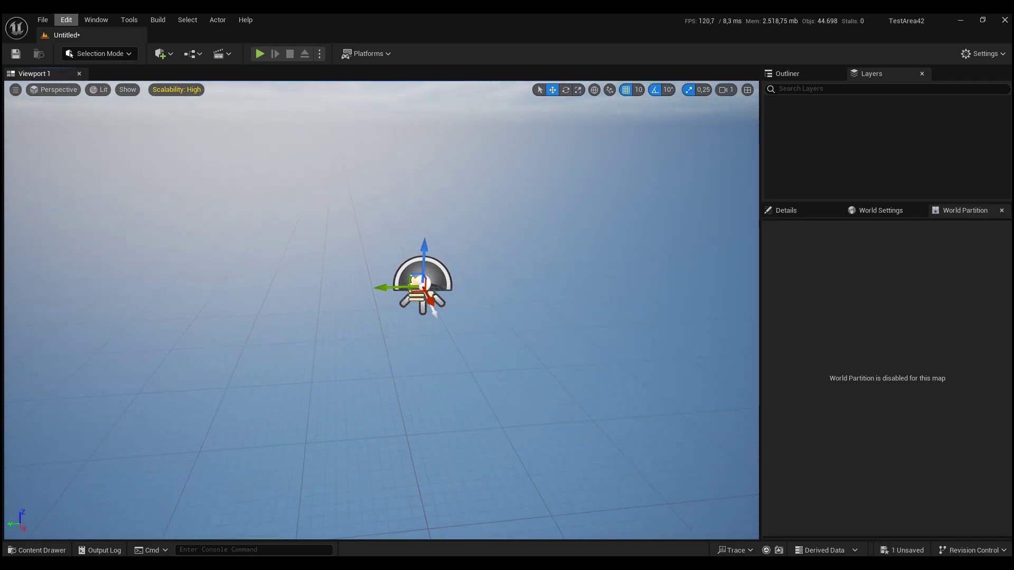
Create another Basic level, discarding changes to the previous one
{"action": "key", "text": "ctrl+n"}
{"action": "left_click", "coordinate": [574, 391]}
{"action": "left_click", "coordinate": [595, 410]}
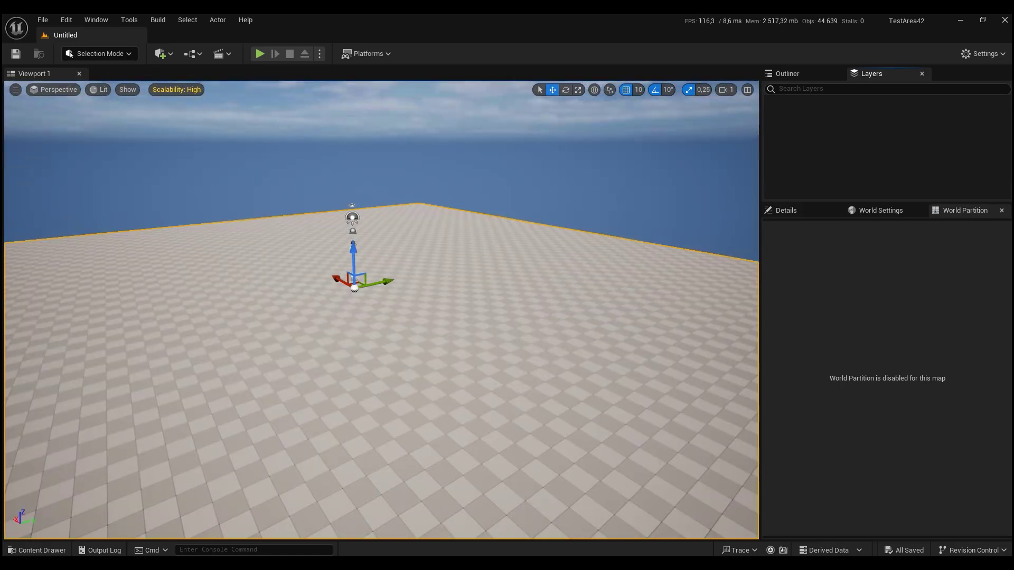
Delete the floor, then browse to SuperGrid/StarterPack/Source/New and select SuperGrid_Box
{"action": "key", "text": "Delete"}
{"action": "key", "text": "ctrl+space"}
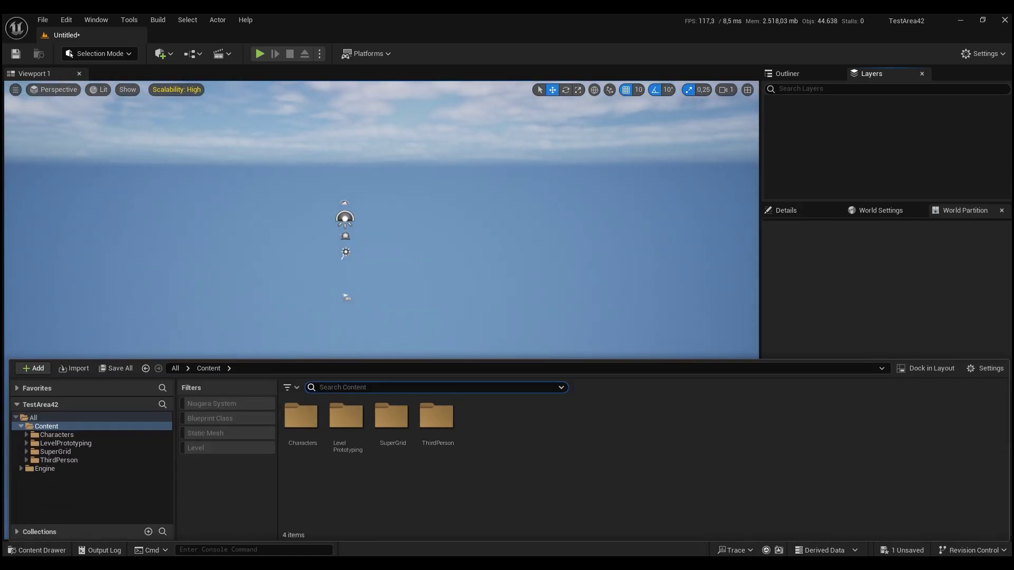
{"action": "double_click", "coordinate": [392, 418]}
{"action": "double_click", "coordinate": [301, 417]}
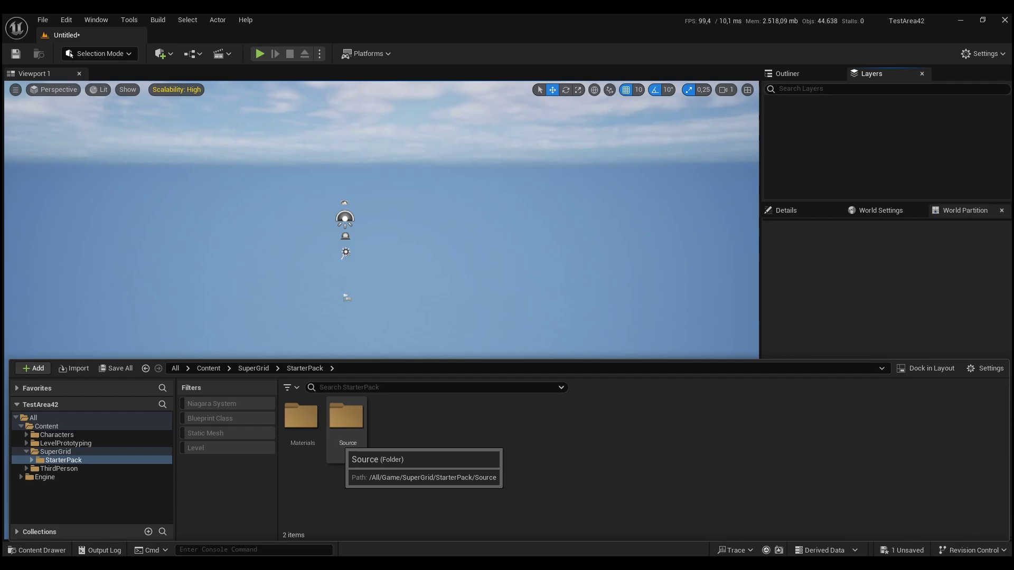
{"action": "double_click", "coordinate": [346, 417]}
{"action": "double_click", "coordinate": [301, 417]}
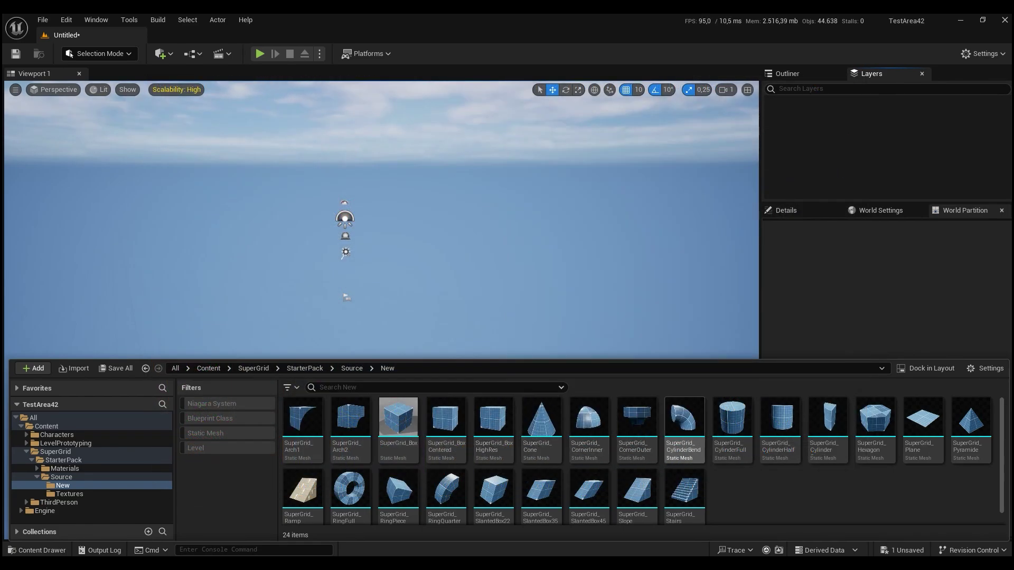
{"action": "mouse_move", "coordinate": [684, 420]}
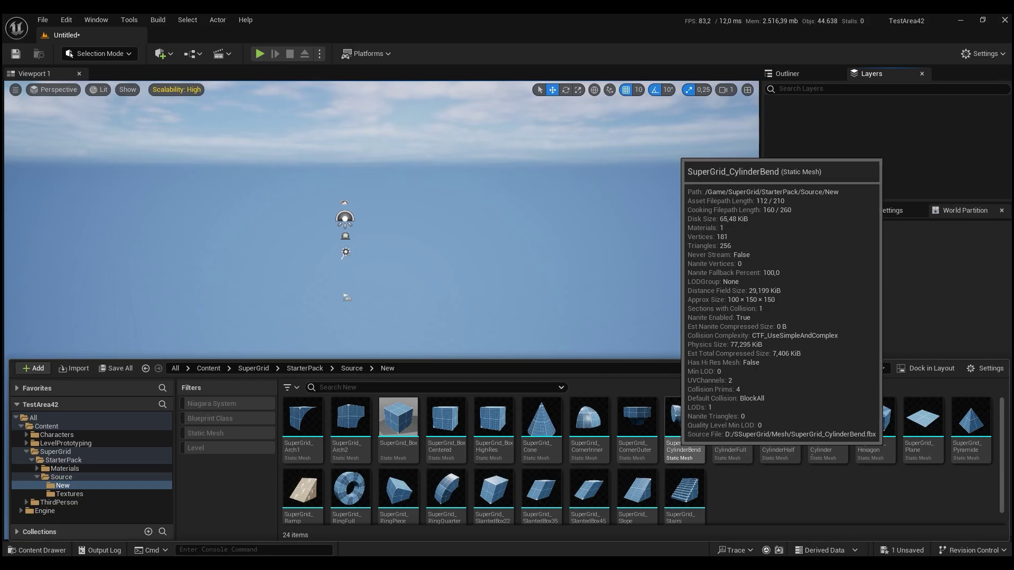
{"action": "left_click", "coordinate": [398, 422]}
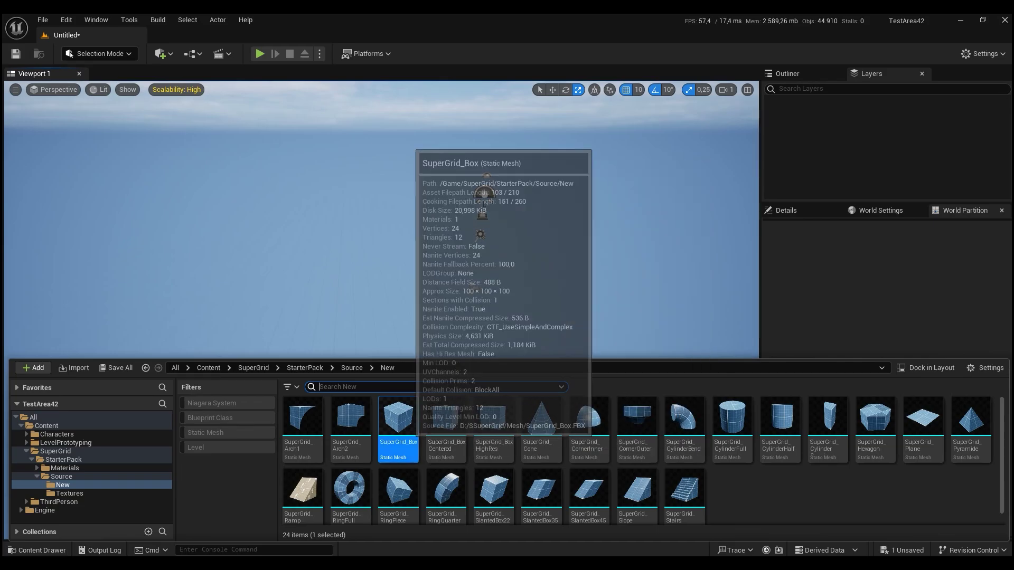
Place SuperGrid boxes into the level, settling on the high-resolution SuperGrid box
{"action": "mouse_move", "coordinate": [398, 417]}
{"action": "left_mouse_down"}
{"action": "mouse_move", "coordinate": [380, 312]}
{"action": "mouse_move", "coordinate": [581, 312]}
{"action": "left_mouse_up"}
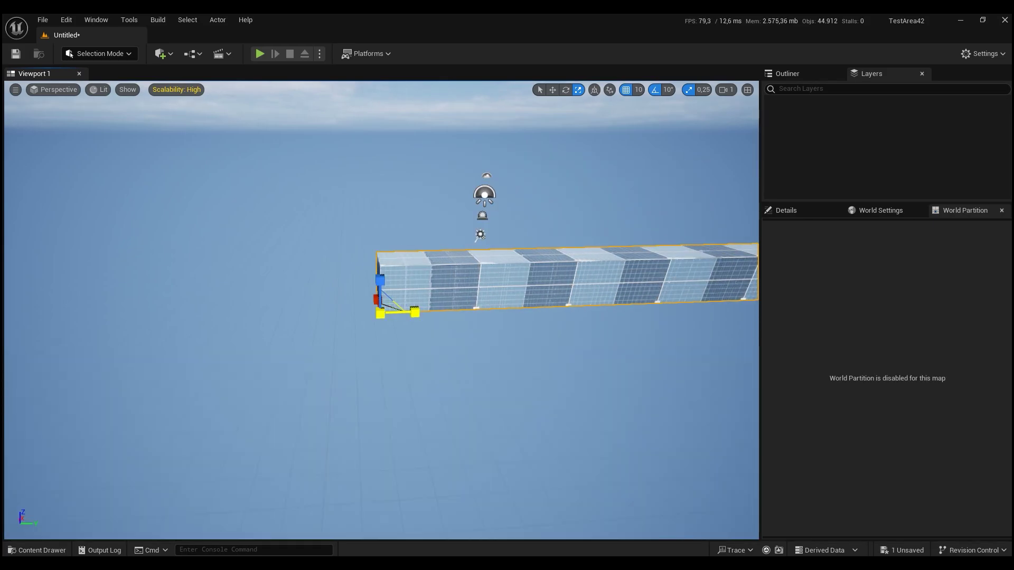
{"action": "right_click_drag", "start_coordinate": [581, 312], "coordinate": [633, 312]}
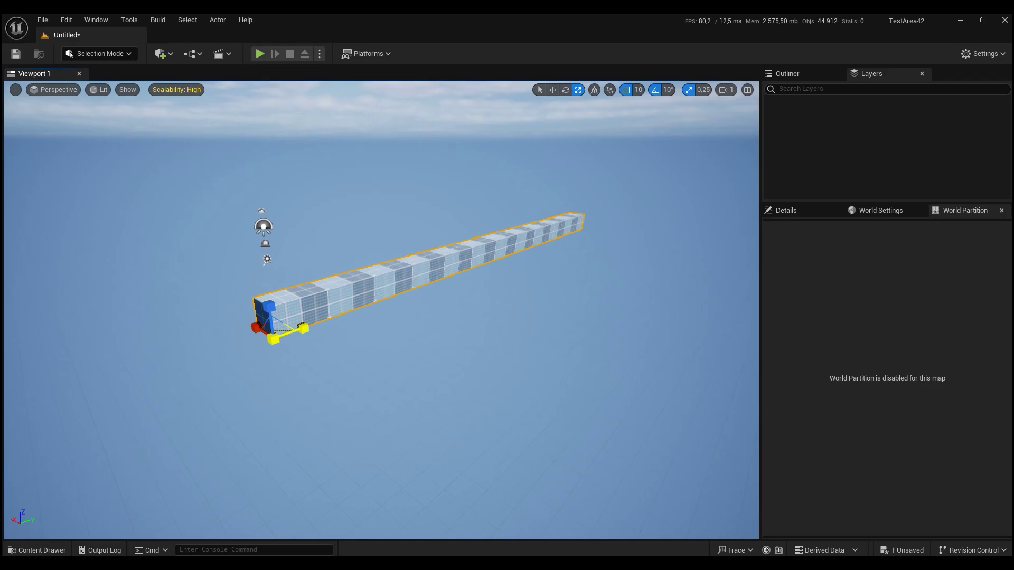
{"action": "left_click_drag", "start_coordinate": [303, 327], "coordinate": [285, 333]}
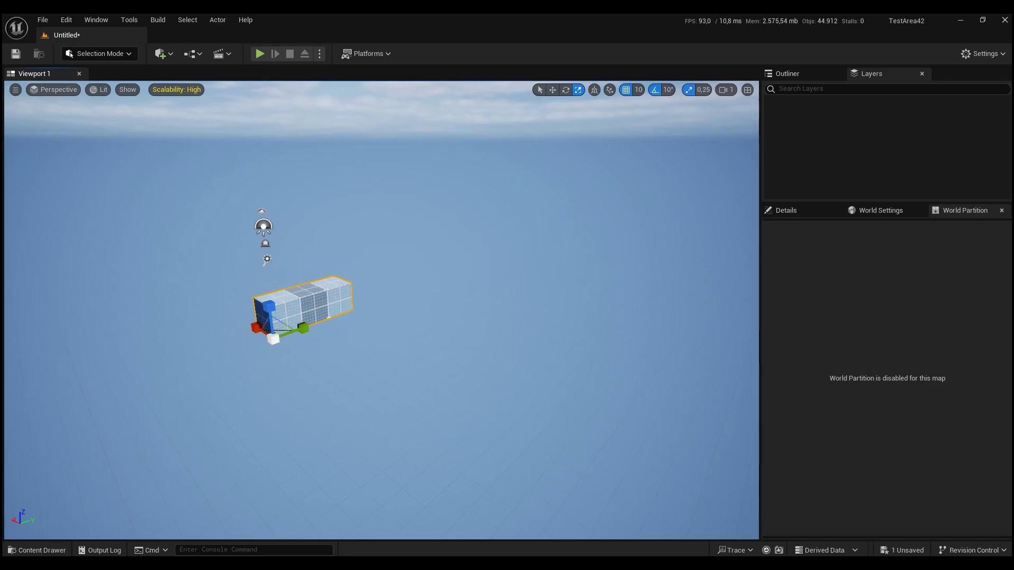
{"action": "key", "text": "ctrl+space"}
{"action": "mouse_move", "coordinate": [445, 422]}
{"action": "left_mouse_down"}
{"action": "mouse_move", "coordinate": [407, 294]}
{"action": "mouse_move", "coordinate": [528, 275]}
{"action": "left_mouse_up"}
{"action": "key", "text": "ctrl+space"}
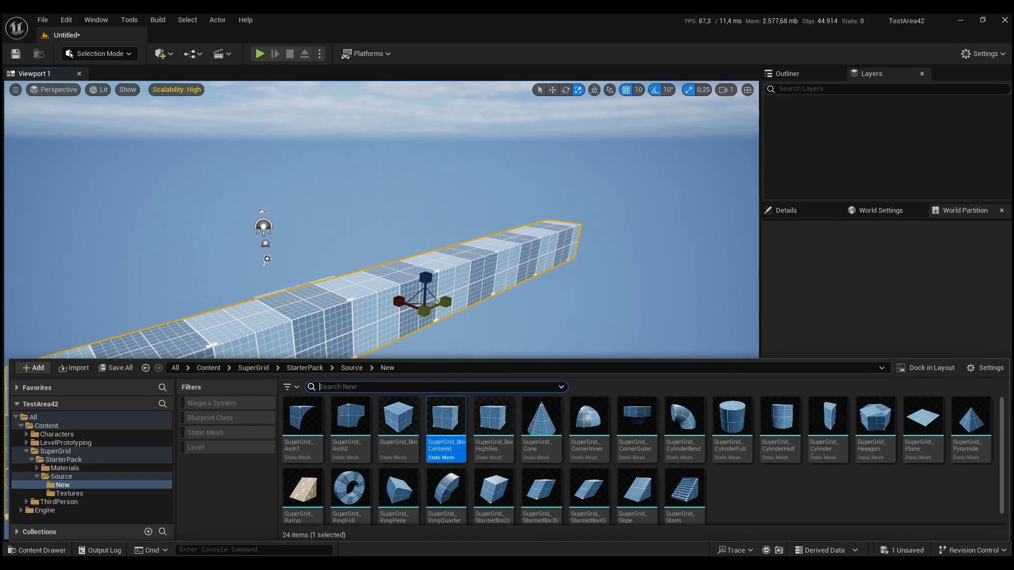
{"action": "left_click_drag", "start_coordinate": [445, 302], "coordinate": [446, 302]}
{"action": "key", "text": "ctrl+space"}
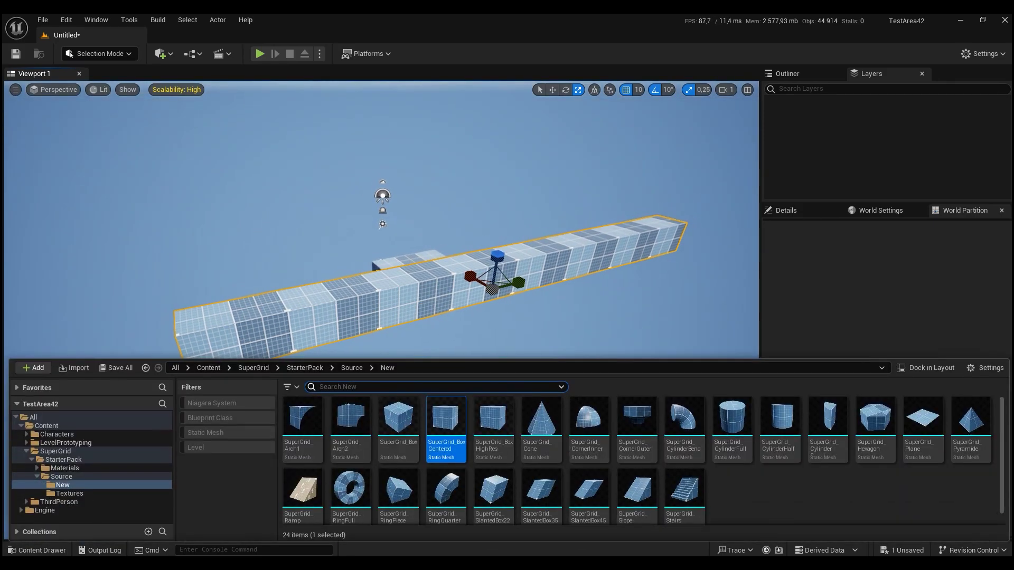
{"action": "left_click", "coordinate": [491, 422]}
{"action": "key", "text": "ctrl+space"}
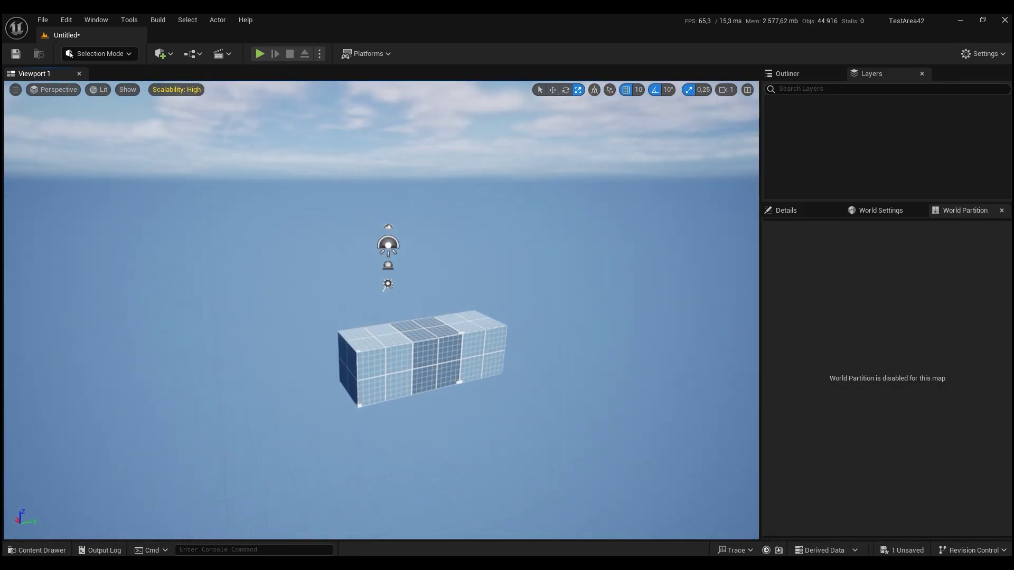
Rotate the box 180 degrees and scale it into a long, wide flat slab
{"action": "left_click_drag", "start_coordinate": [446, 302], "coordinate": [465, 302]}
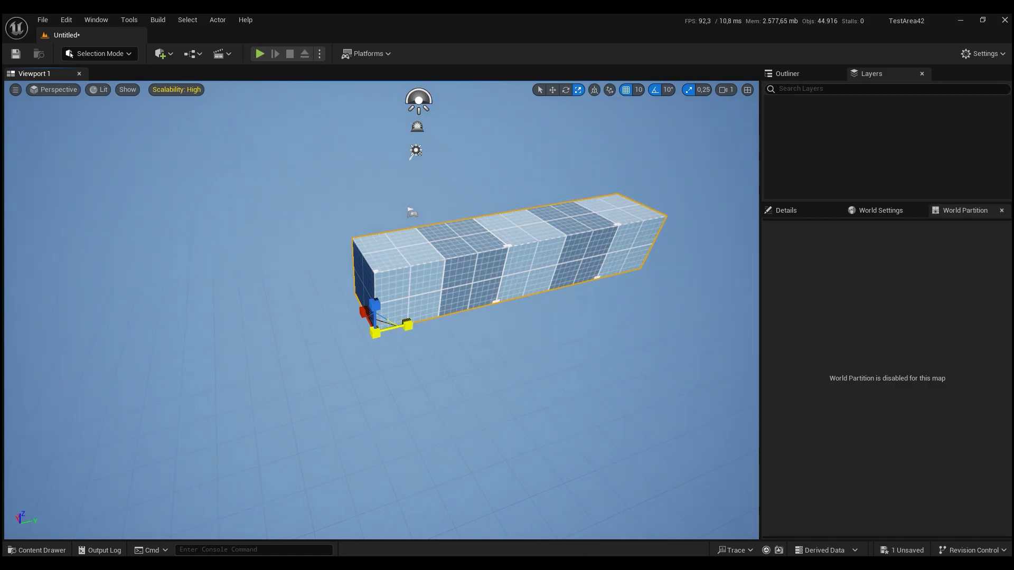
{"action": "scroll", "coordinate": [391, 325], "scroll_direction": "down", "scroll_amount": 3}
{"action": "scroll", "coordinate": [391, 324], "scroll_direction": "down", "scroll_amount": 3}
{"action": "right_click_drag", "start_coordinate": [391, 325], "coordinate": [391, 333]}
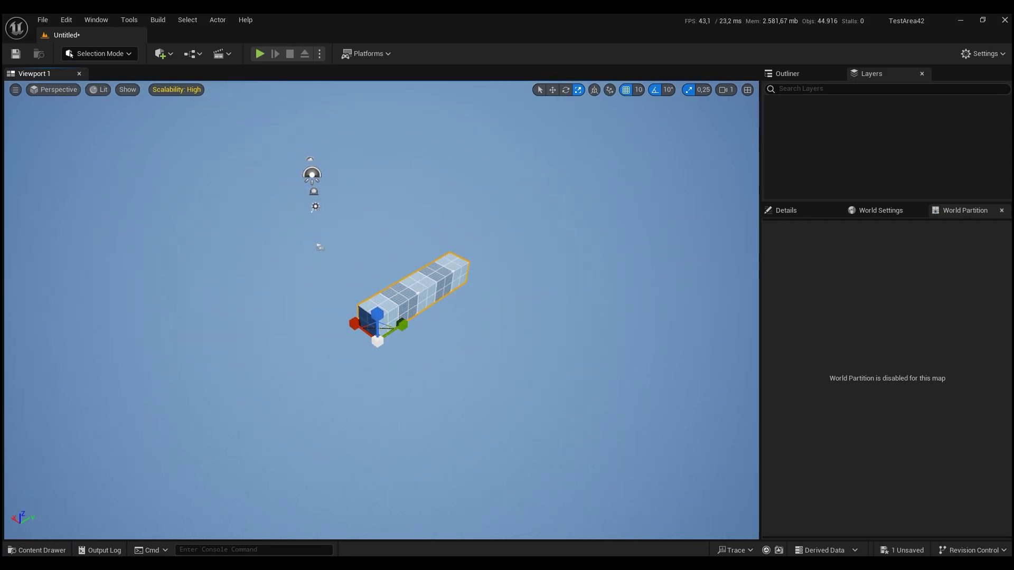
{"action": "key", "text": "e"}
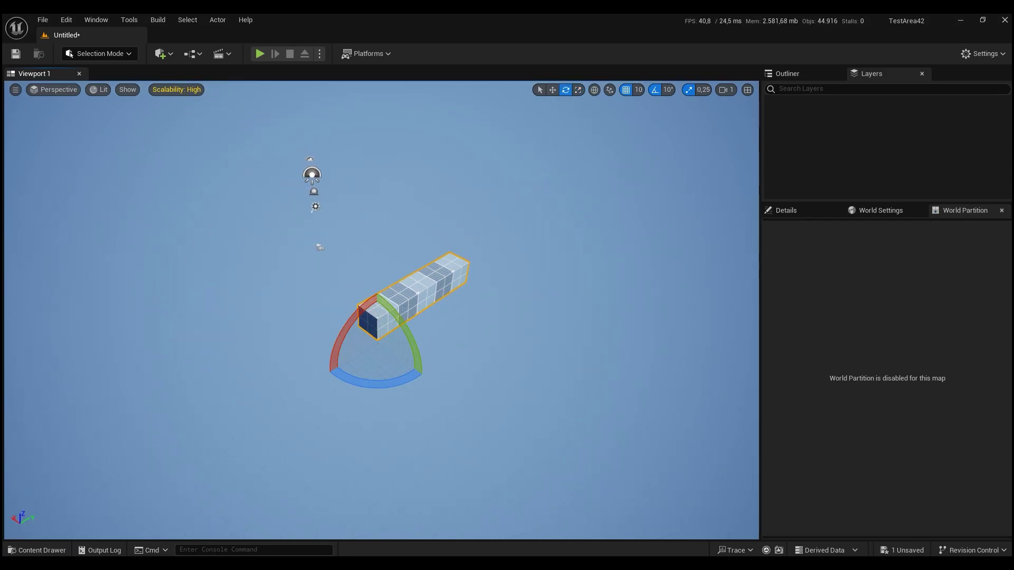
{"action": "left_click_drag", "start_coordinate": [376, 384], "coordinate": [421, 313]}
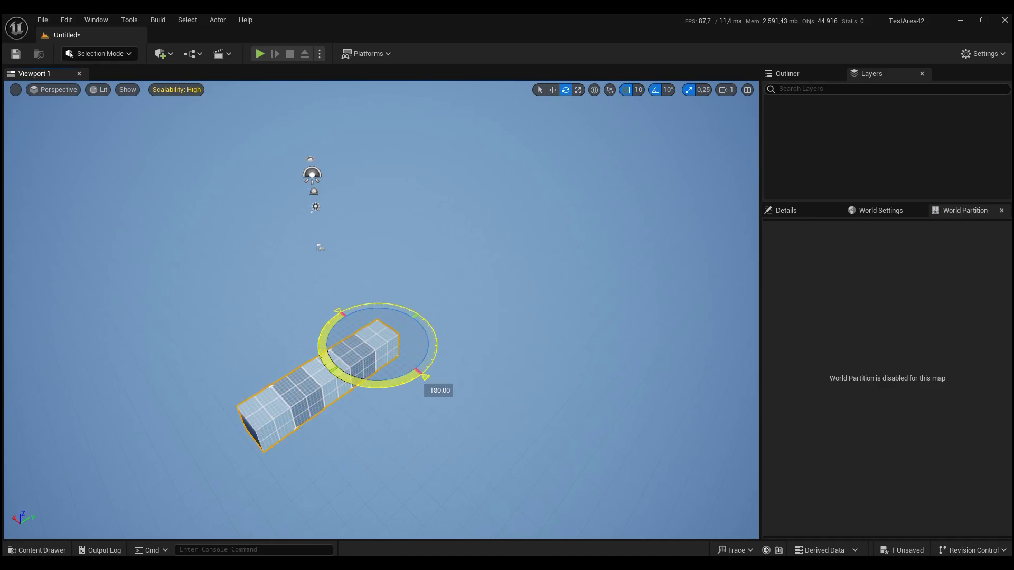
{"action": "left_click_drag", "start_coordinate": [420, 313], "coordinate": [430, 390]}
{"action": "right_click_drag", "start_coordinate": [380, 312], "coordinate": [475, 317]}
{"action": "key", "text": "r"}
{"action": "left_click_drag", "start_coordinate": [464, 364], "coordinate": [317, 364]}
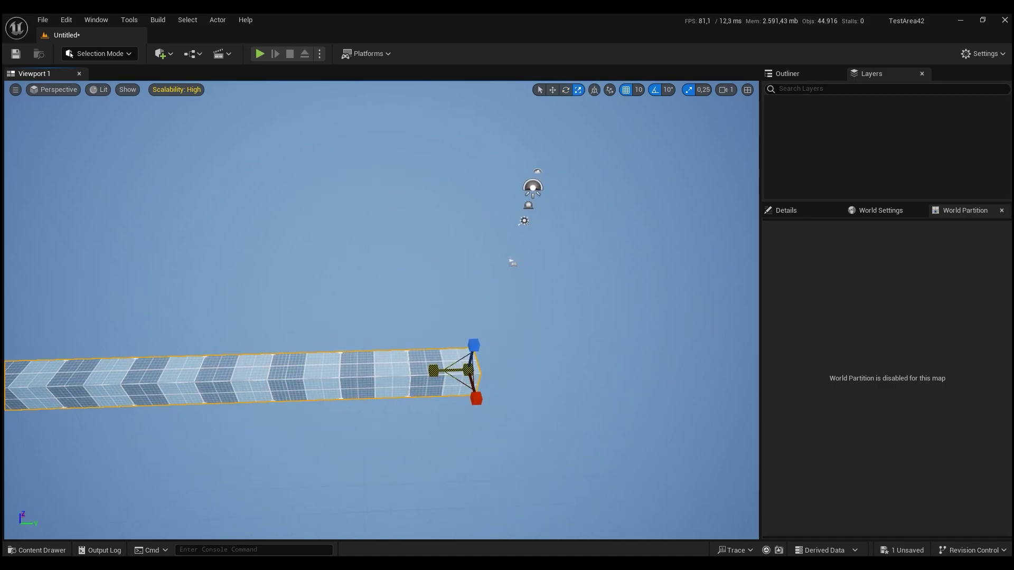
{"action": "mouse_move", "coordinate": [381, 311]}
{"action": "right_mouse_down"}
{"action": "mouse_move", "coordinate": [433, 253]}
{"action": "mouse_move", "coordinate": [401, 295]}
{"action": "right_mouse_up"}
{"action": "left_click_drag", "start_coordinate": [504, 317], "coordinate": [509, 304]}
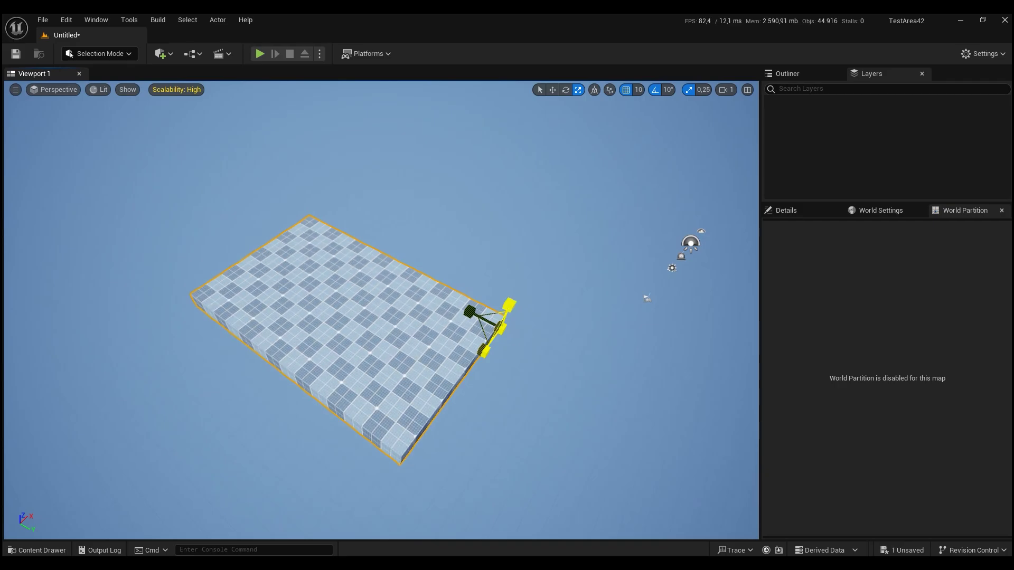
{"action": "mouse_move", "coordinate": [381, 311]}
{"action": "right_mouse_down"}
{"action": "mouse_move", "coordinate": [380, 295]}
{"action": "mouse_move", "coordinate": [381, 327]}
{"action": "right_mouse_up"}
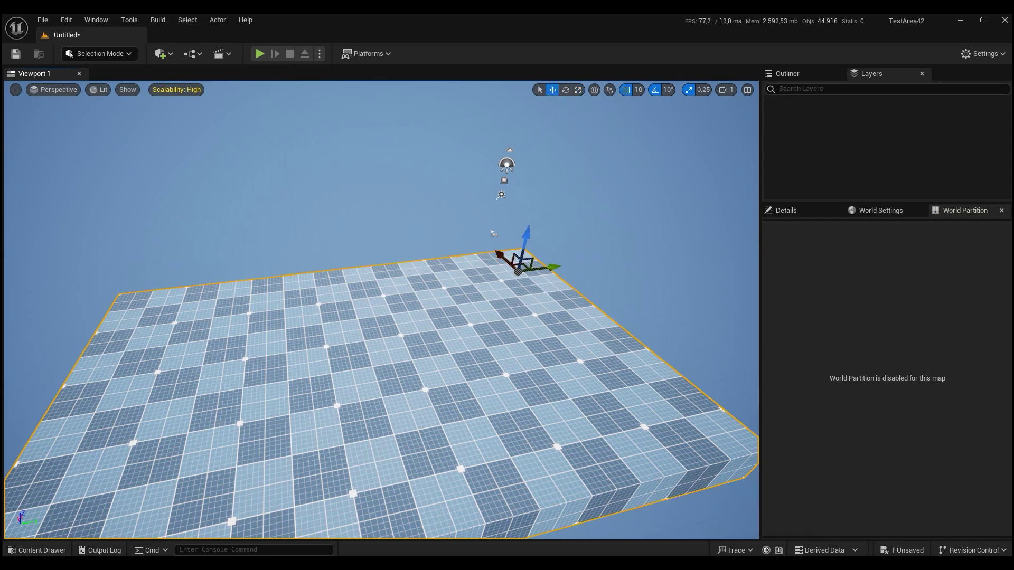
Bring the camera low over the slab and select the PlayerStart
{"action": "key", "text": "e"}
{"action": "key", "text": "w"}
{"action": "right_click_drag", "start_coordinate": [380, 312], "coordinate": [380, 296]}
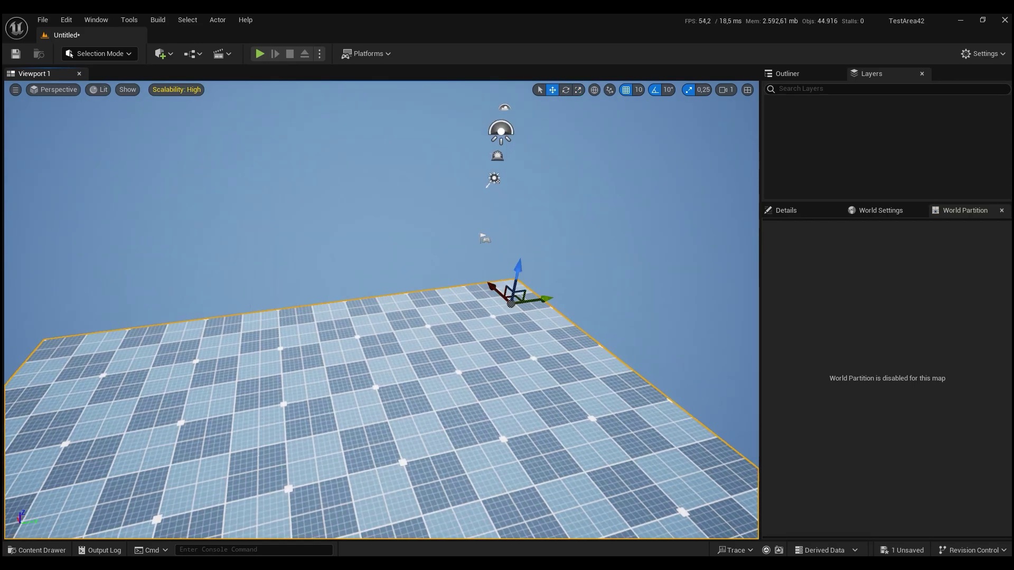
{"action": "scroll", "coordinate": [538, 246], "scroll_direction": "down", "scroll_amount": 1}
{"action": "scroll", "coordinate": [537, 246], "scroll_direction": "down", "scroll_amount": 2}
{"action": "scroll", "coordinate": [537, 246], "scroll_direction": "down", "scroll_amount": 2}
{"action": "scroll", "coordinate": [537, 246], "scroll_direction": "down", "scroll_amount": 2}
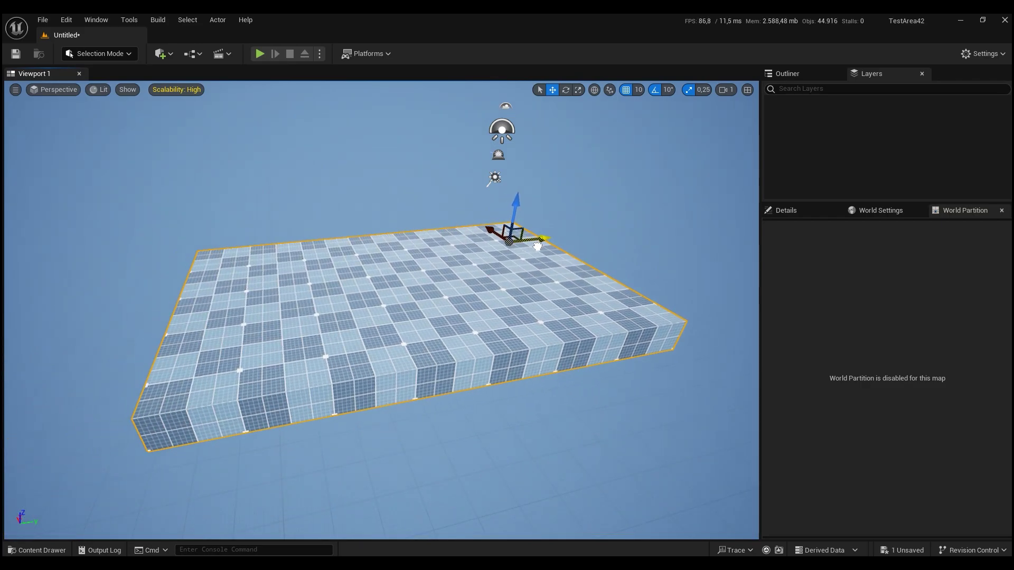
{"action": "right_click_drag", "start_coordinate": [537, 246], "coordinate": [528, 232]}
{"action": "left_click", "coordinate": [460, 258]}
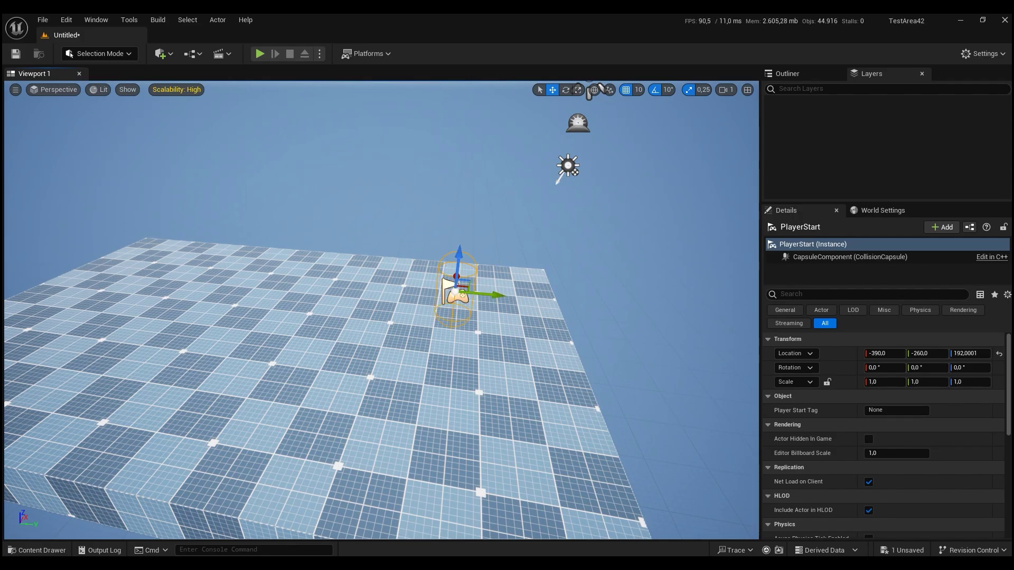
Rotate the PlayerStart to about -70 degrees, then select and frame the floor slab
{"action": "key", "text": "e"}
{"action": "left_click_drag", "start_coordinate": [494, 309], "coordinate": [401, 317]}
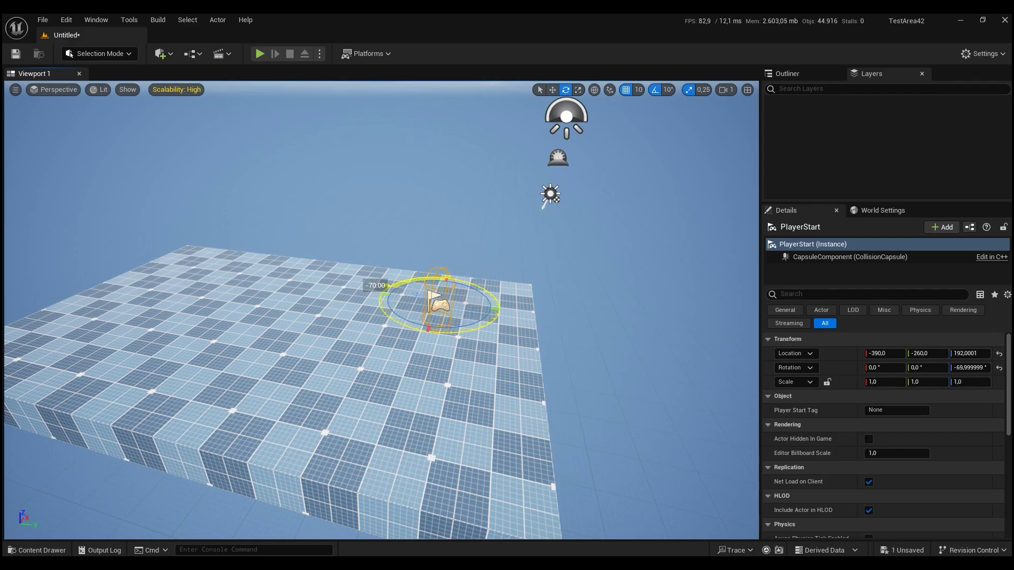
{"action": "left_click", "coordinate": [402, 317]}
{"action": "key", "text": "f"}
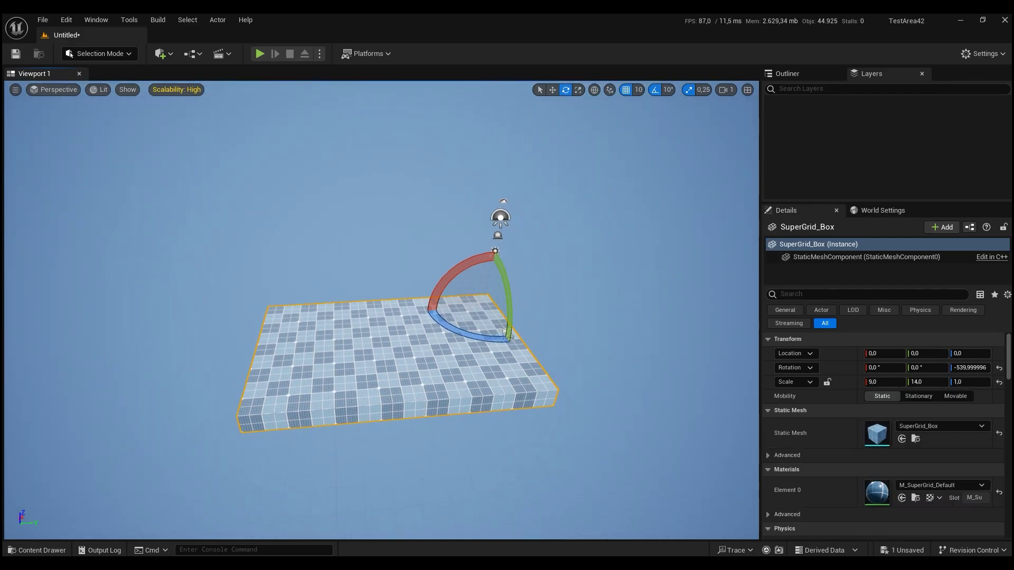
{"action": "mouse_move", "coordinate": [506, 332]}
{"action": "left_mouse_down", "text": "alt"}
{"action": "mouse_move", "coordinate": [549, 319]}
{"action": "mouse_move", "coordinate": [338, 317]}
{"action": "mouse_move", "coordinate": [454, 317]}
{"action": "left_mouse_up", "text": "alt"}
Duplicate the floor slab, turn the copy, and place it left of the original
{"action": "key", "text": "w"}
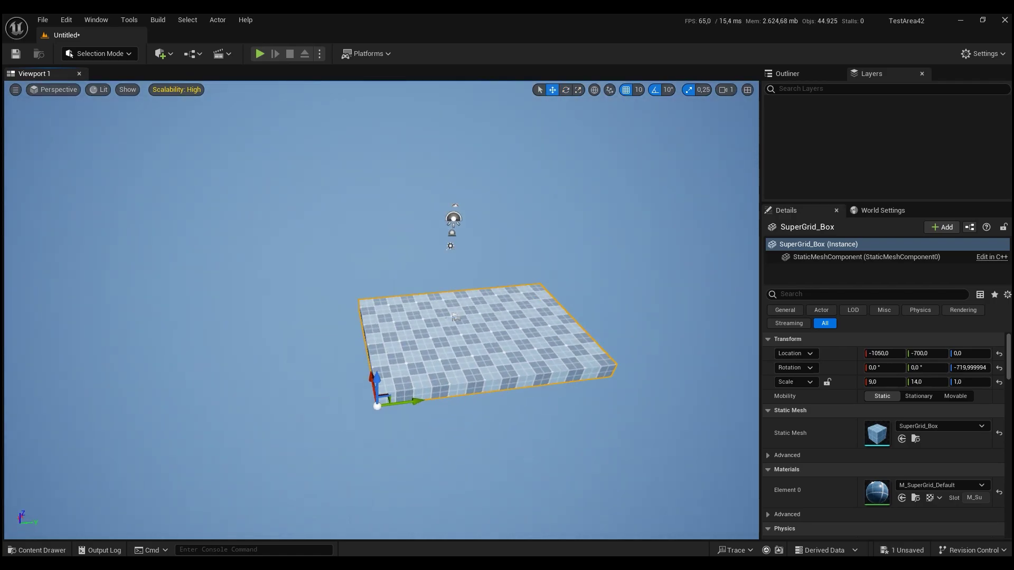
{"action": "key", "text": "e"}
{"action": "left_click_drag", "start_coordinate": [369, 370], "coordinate": [435, 362], "text": "alt"}
{"action": "key", "text": "w"}
{"action": "mouse_move", "coordinate": [365, 369]}
{"action": "left_mouse_down"}
{"action": "mouse_move", "coordinate": [243, 321]}
{"action": "mouse_move", "coordinate": [528, 317]}
{"action": "left_mouse_up"}
Slide SuperGrid_Box2 along X to 20 and lengthen it to Y scale 13.25
{"action": "left_click_drag", "start_coordinate": [528, 175], "coordinate": [369, 211]}
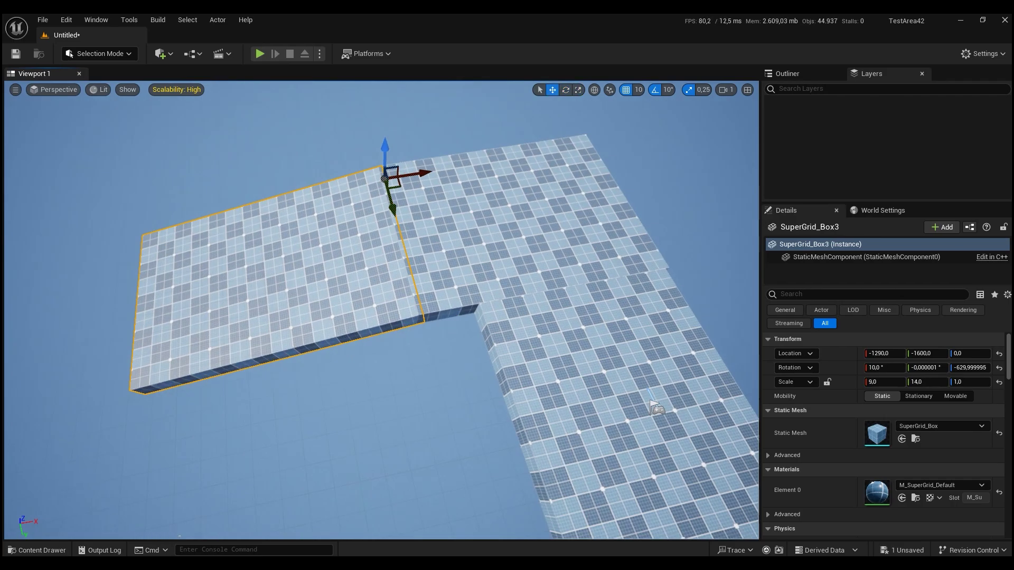
{"action": "key", "text": "ctrl+z"}
{"action": "left_click_drag", "start_coordinate": [380, 317], "coordinate": [475, 296], "text": "alt"}
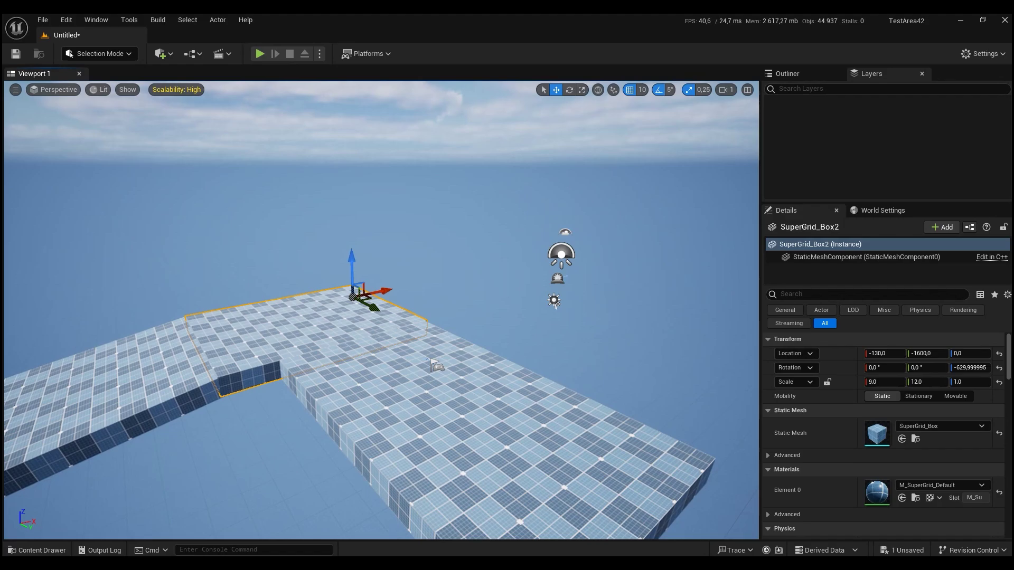
{"action": "left_click_drag", "start_coordinate": [369, 317], "coordinate": [476, 317], "text": "alt"}
{"action": "left_click_drag", "start_coordinate": [106, 312], "coordinate": [175, 307]}
{"action": "key", "text": "r"}
{"action": "left_click_drag", "start_coordinate": [395, 204], "coordinate": [370, 216]}
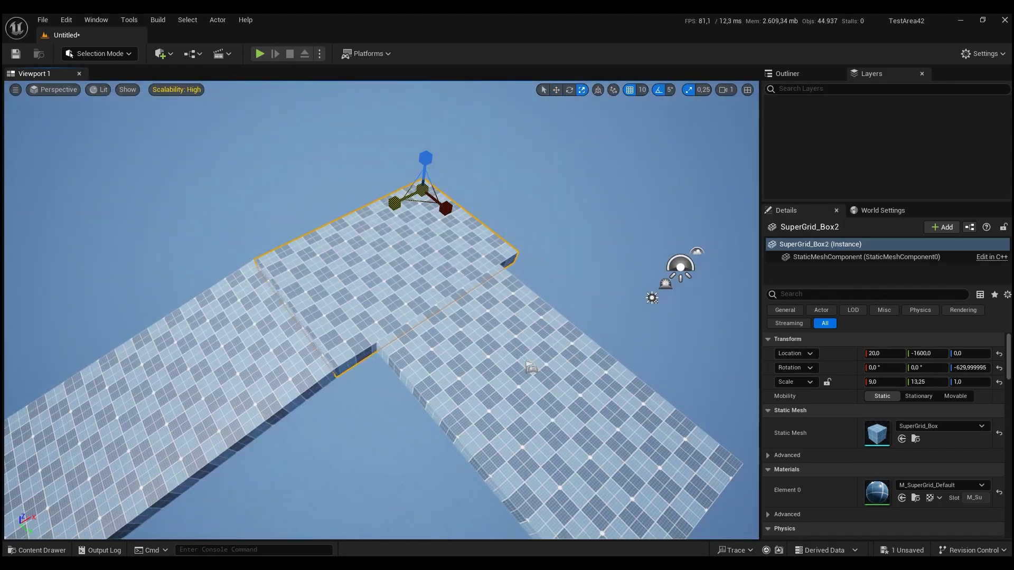
Move the original SuperGrid_Box to X -1080, then fine-tune it freely with grid snapping off
{"action": "left_click_drag", "start_coordinate": [531, 368], "coordinate": [370, 264], "text": "alt"}
{"action": "left_click", "coordinate": [343, 258]}
{"action": "key", "text": "w"}
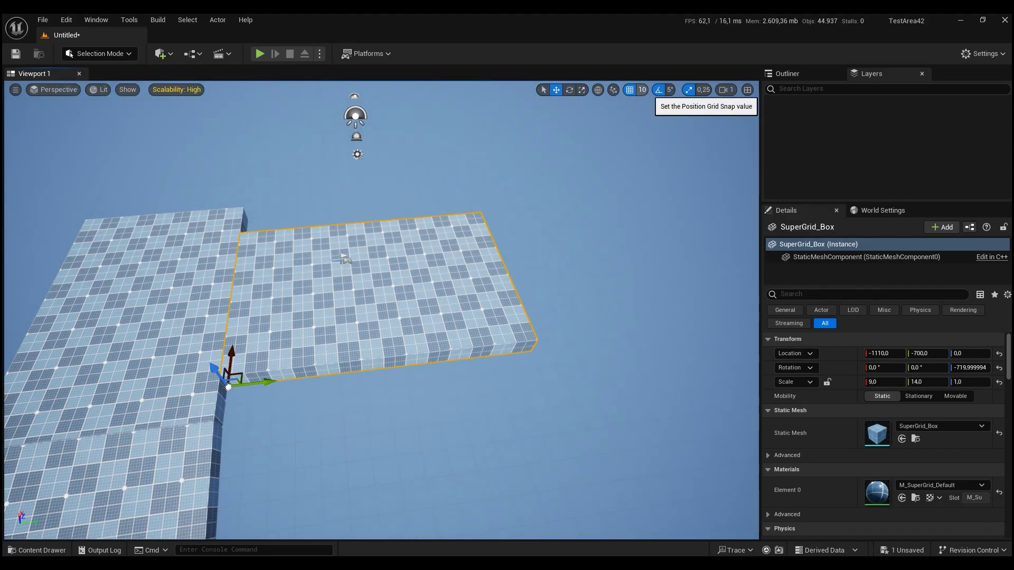
{"action": "left_click_drag", "start_coordinate": [380, 316], "coordinate": [475, 295], "text": "alt"}
{"action": "left_click_drag", "start_coordinate": [333, 230], "coordinate": [343, 224]}
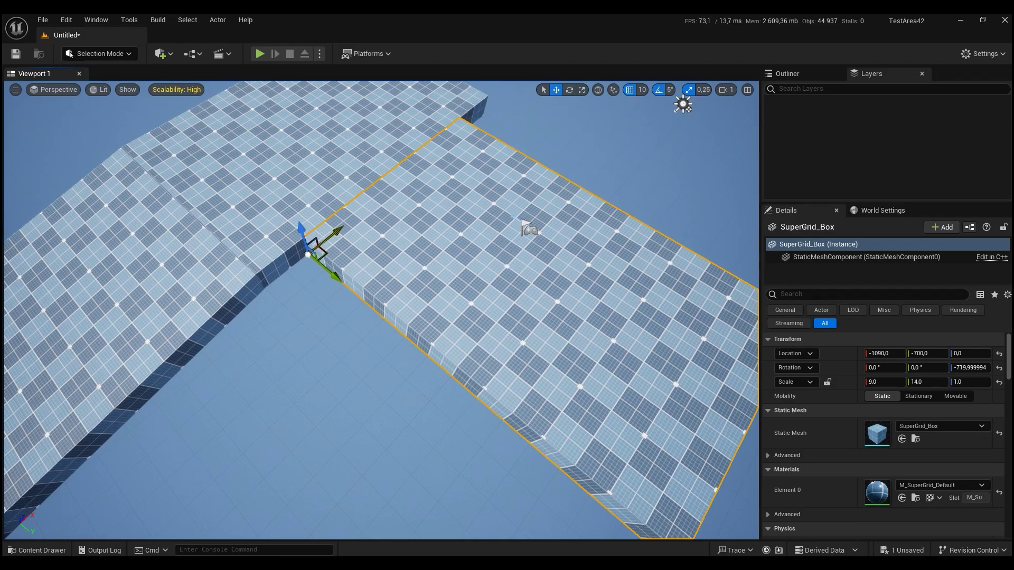
{"action": "left_click", "coordinate": [642, 90]}
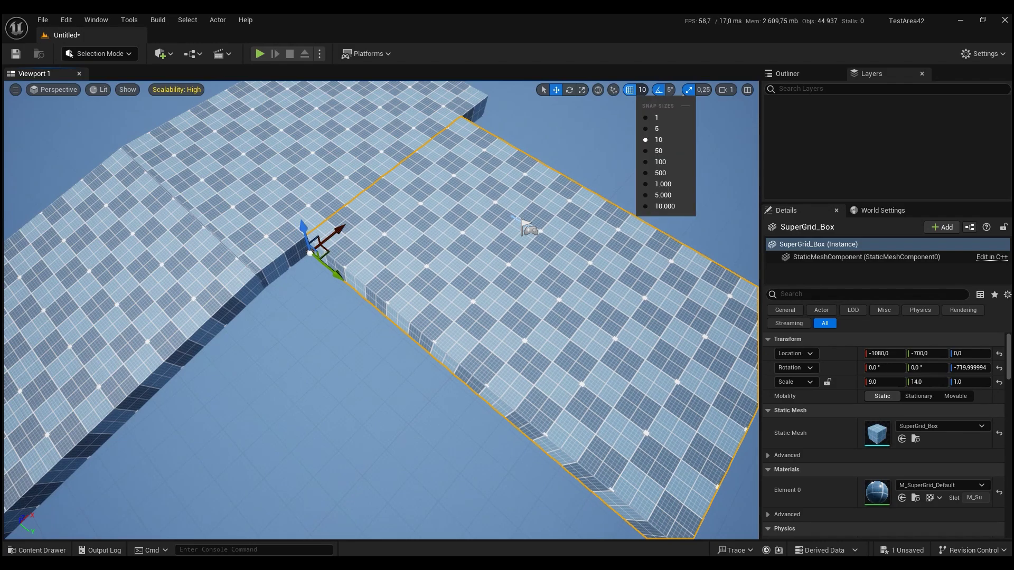
{"action": "left_click", "coordinate": [629, 90]}
{"action": "left_click_drag", "start_coordinate": [370, 317], "coordinate": [380, 312], "text": "alt"}
{"action": "left_click_drag", "start_coordinate": [342, 232], "coordinate": [340, 243]}
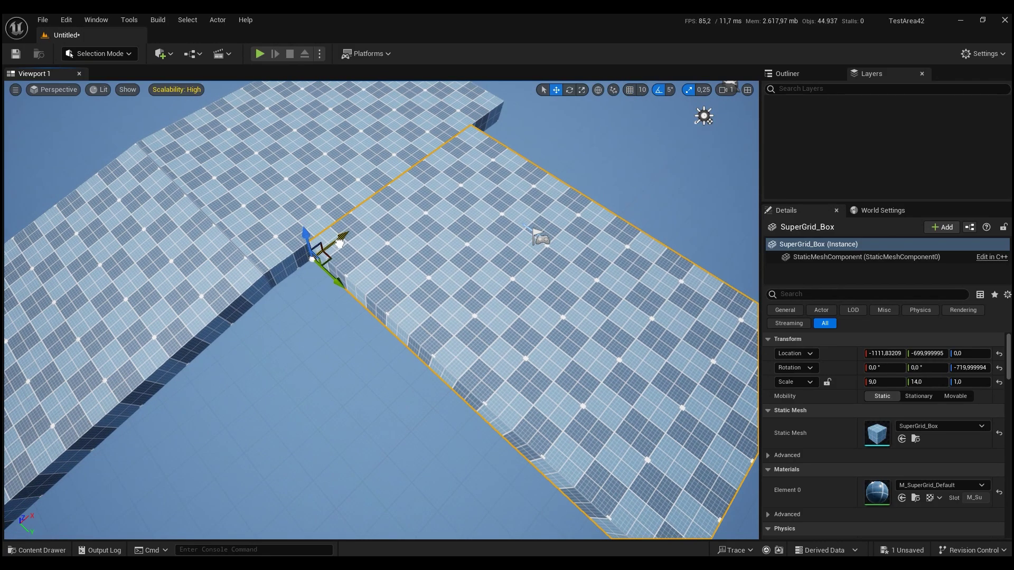
Nudge the box to X -1006.04, then with 10-unit snap shift it 30 units to close the gap
{"action": "scroll", "coordinate": [380, 311], "scroll_direction": "down", "scroll_amount": 3}
{"action": "left_click", "coordinate": [642, 90]}
{"action": "left_click", "coordinate": [649, 158]}
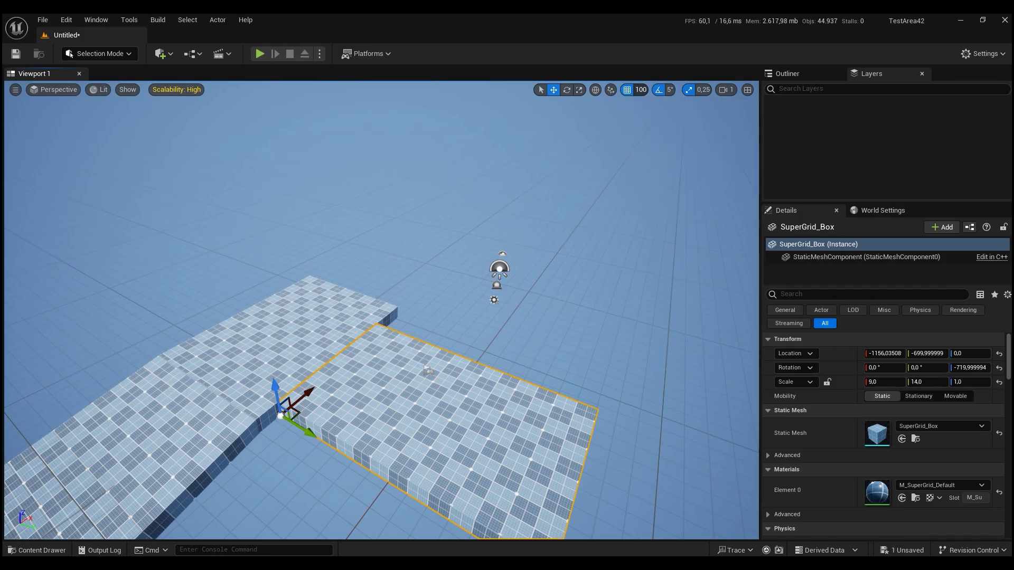
{"action": "left_click_drag", "start_coordinate": [299, 400], "coordinate": [342, 391]}
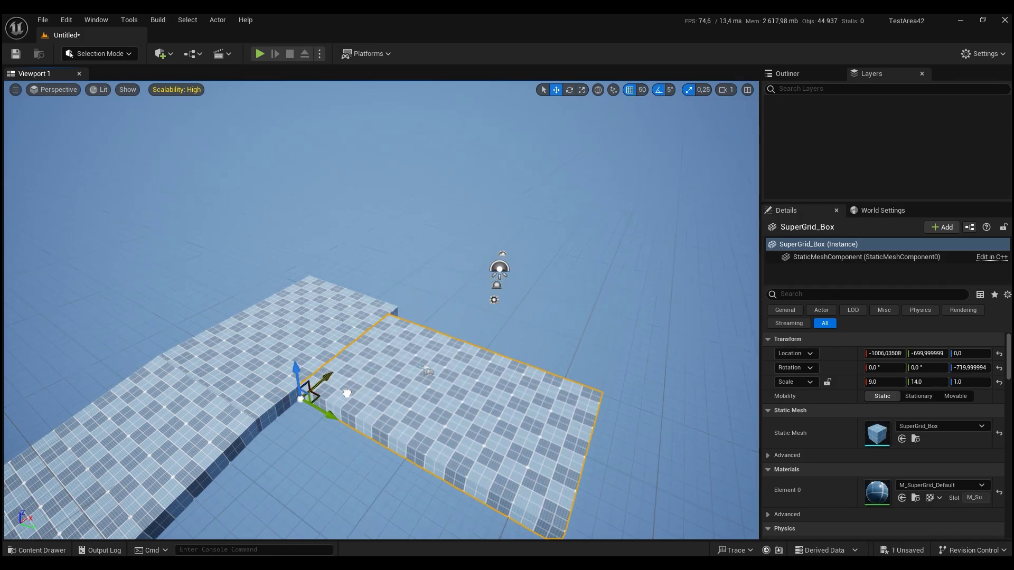
{"action": "left_click", "coordinate": [641, 90]}
{"action": "left_click", "coordinate": [649, 169]}
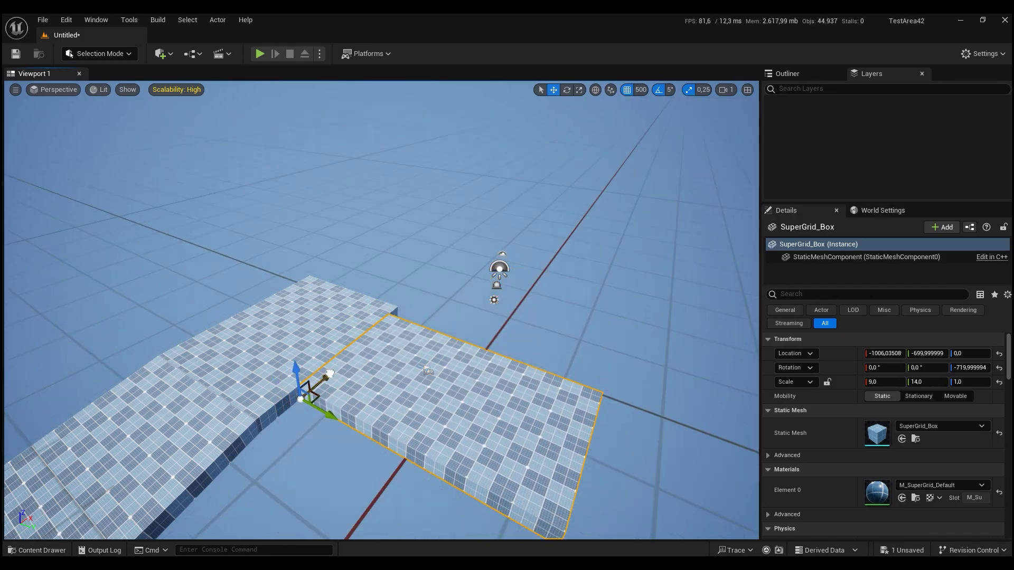
{"action": "left_click", "coordinate": [641, 90]}
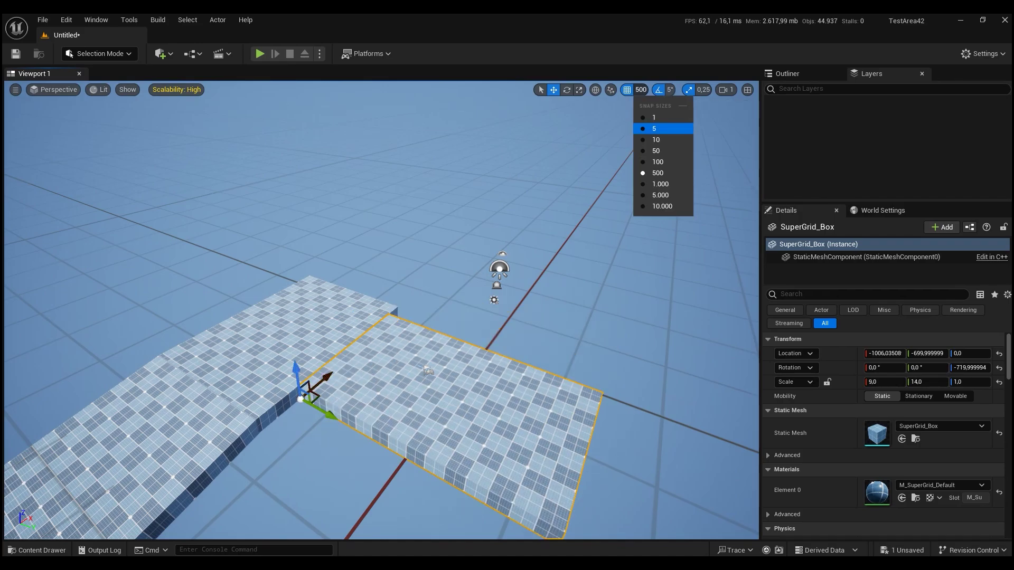
{"action": "left_click", "coordinate": [650, 137]}
{"action": "scroll", "coordinate": [677, 170], "scroll_direction": "up", "scroll_amount": 5}
{"action": "left_click_drag", "start_coordinate": [491, 298], "coordinate": [500, 314]}
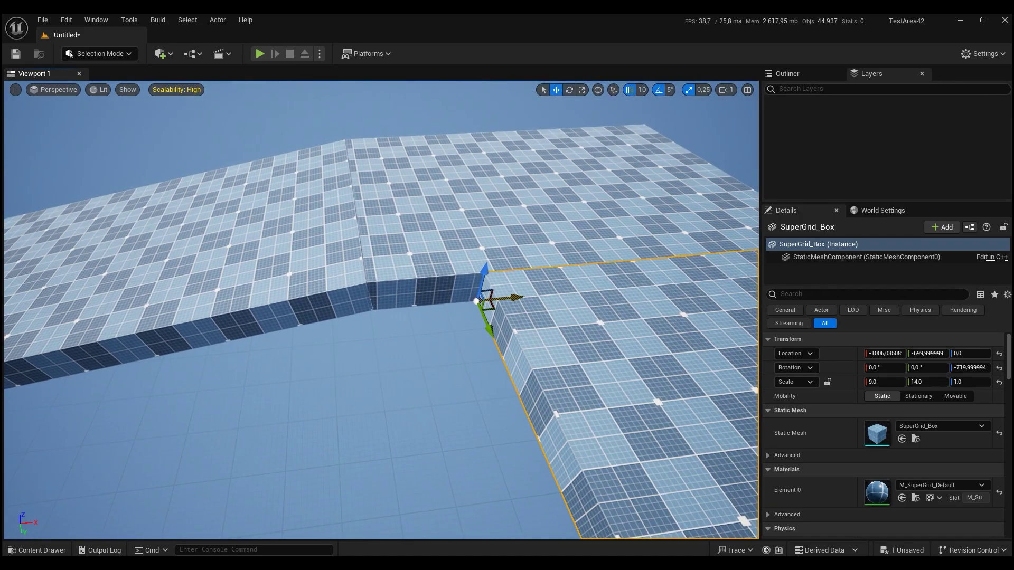
Shorten the corner box to Y scale 10
{"action": "scroll", "coordinate": [500, 314], "scroll_direction": "down", "scroll_amount": 3}
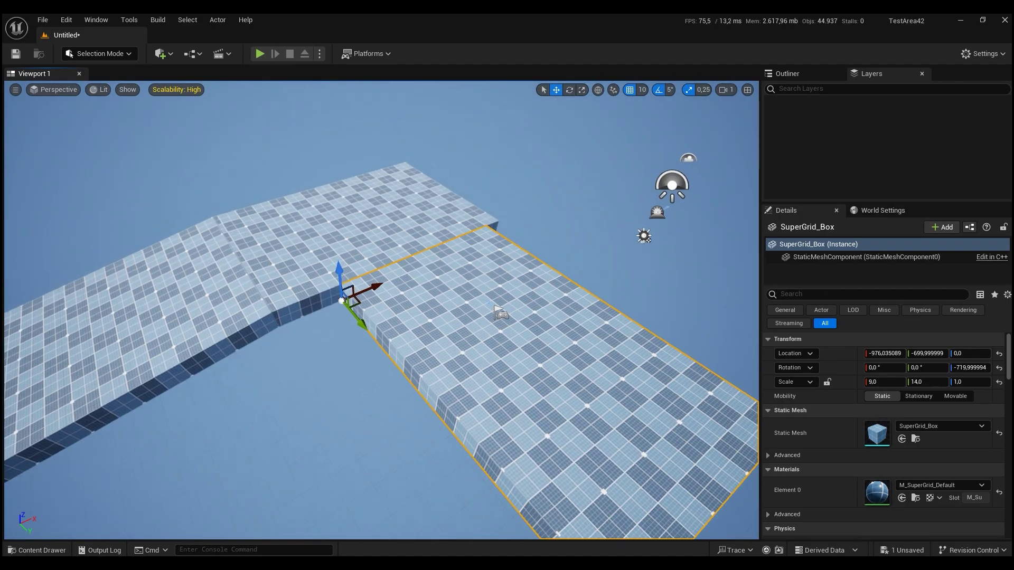
{"action": "right_click_drag", "start_coordinate": [500, 314], "coordinate": [486, 313]}
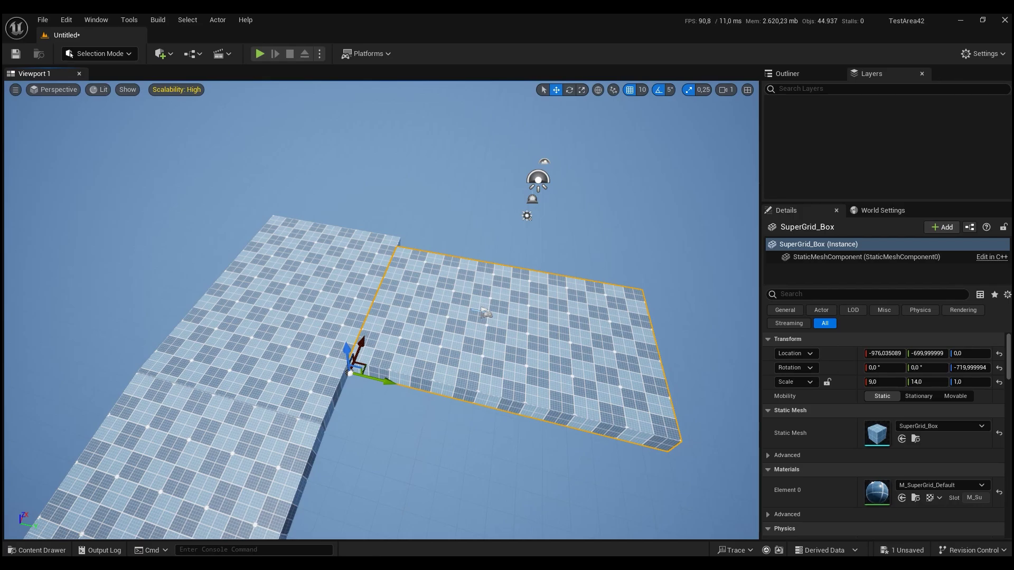
{"action": "mouse_move", "coordinate": [486, 314]}
{"action": "right_mouse_down"}
{"action": "mouse_move", "coordinate": [464, 357]}
{"action": "mouse_move", "coordinate": [403, 315]}
{"action": "mouse_move", "coordinate": [453, 313]}
{"action": "right_mouse_up"}
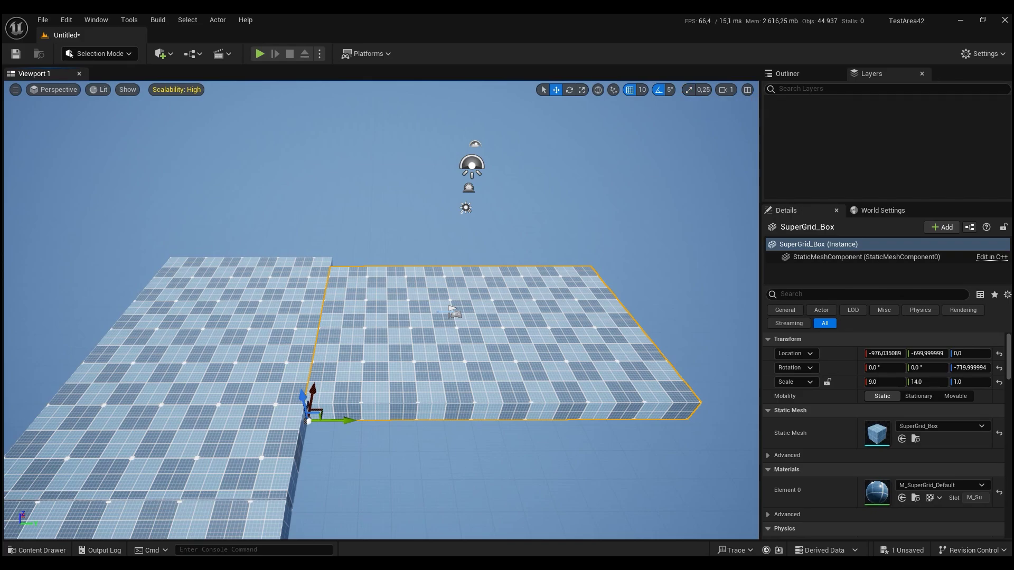
{"action": "mouse_move", "coordinate": [453, 312]}
{"action": "right_mouse_down"}
{"action": "mouse_move", "coordinate": [430, 300]}
{"action": "mouse_move", "coordinate": [480, 289]}
{"action": "right_mouse_up"}
{"action": "key", "text": "ctrl+z"}
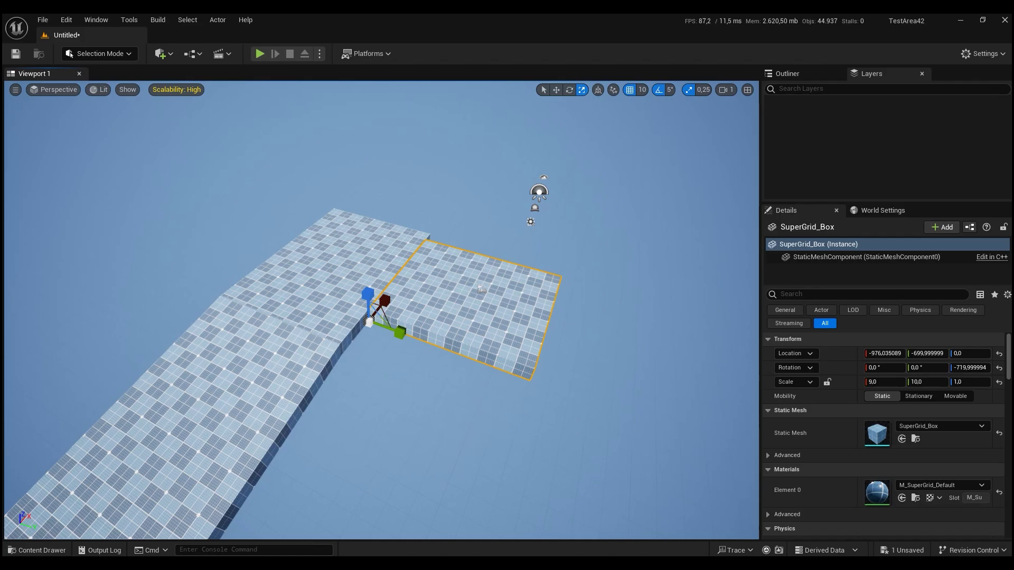
Lengthen the corner slab to Y scale 24.25
{"action": "scroll", "coordinate": [381, 312], "scroll_direction": "up", "scroll_amount": 3}
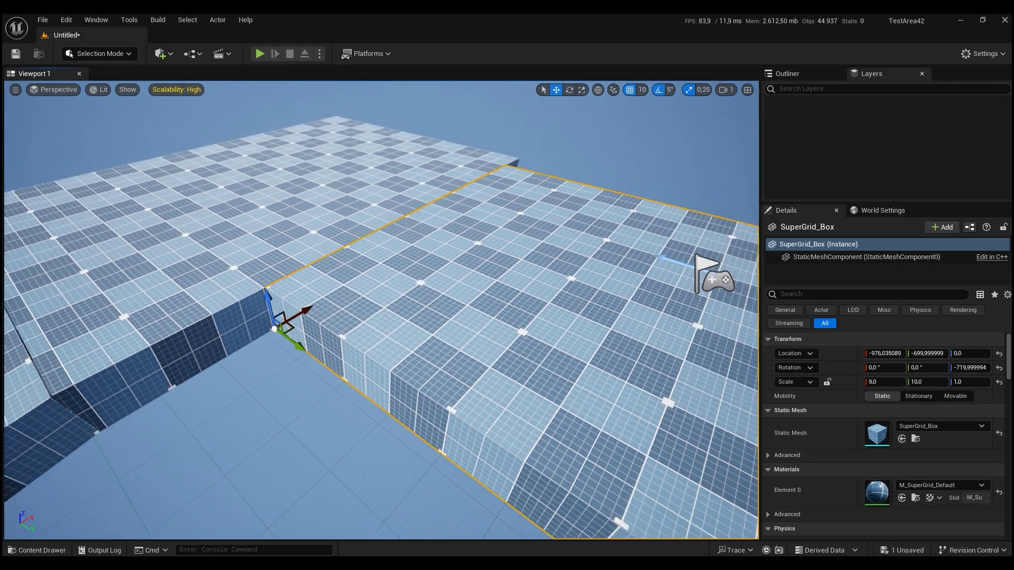
{"action": "scroll", "coordinate": [380, 312], "scroll_direction": "down", "scroll_amount": 4}
{"action": "key", "text": "w"}
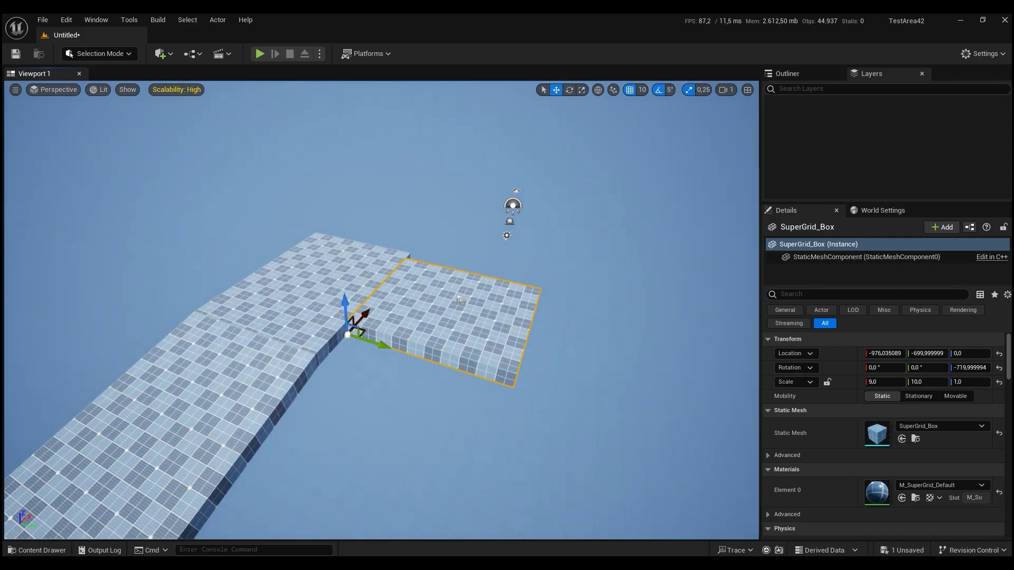
{"action": "key", "text": "r"}
{"action": "right_click_drag", "start_coordinate": [461, 300], "coordinate": [371, 281], "text": "ctrl"}
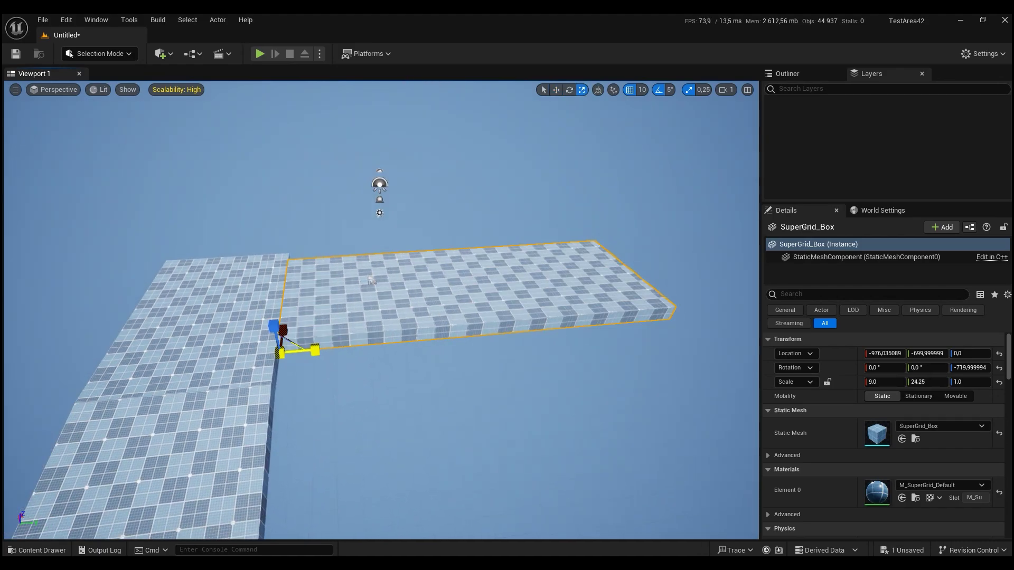
{"action": "mouse_move", "coordinate": [372, 280]}
{"action": "left_mouse_down", "text": "alt"}
{"action": "mouse_move", "coordinate": [300, 275]}
{"action": "mouse_move", "coordinate": [405, 232]}
{"action": "mouse_move", "coordinate": [312, 289]}
{"action": "left_mouse_up", "text": "alt"}
Alt-drag a copy of the slab farther along Y as SuperGrid_Box4
{"action": "key", "text": "w"}
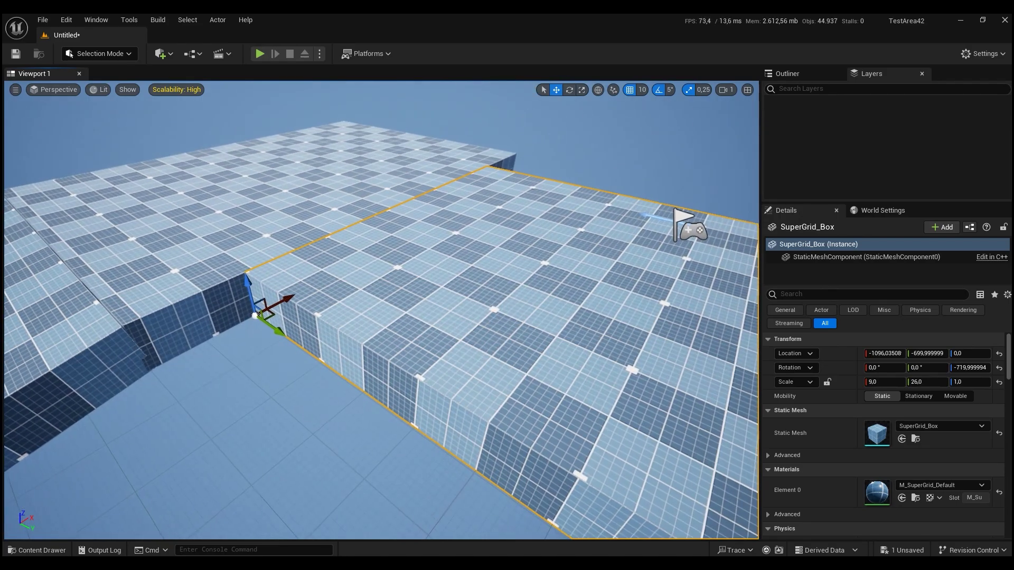
{"action": "key", "text": "r"}
{"action": "key", "text": "w"}
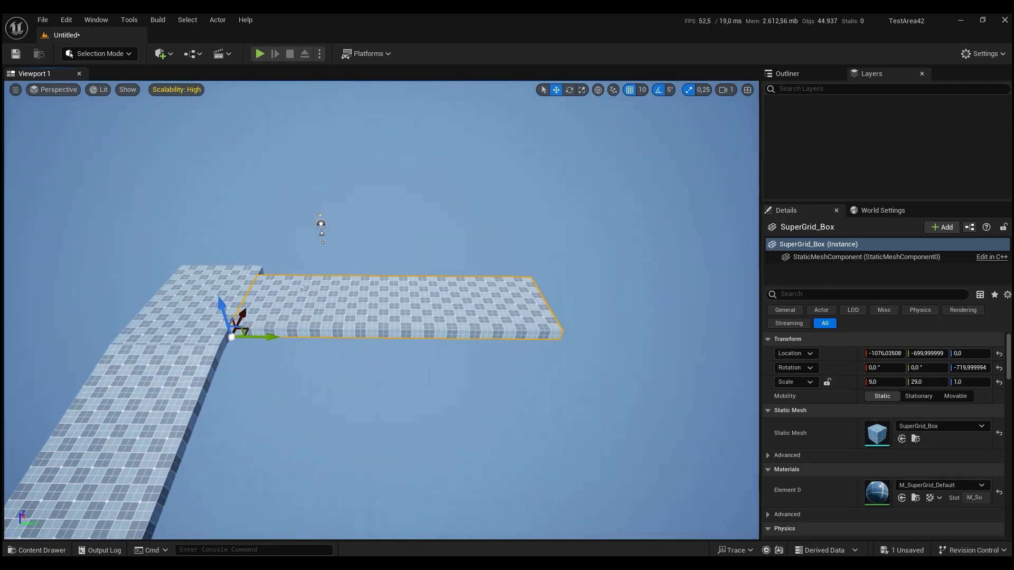
{"action": "mouse_move", "coordinate": [253, 374]}
{"action": "left_mouse_down", "text": "alt+shift"}
{"action": "mouse_move", "coordinate": [285, 358]}
{"action": "mouse_move", "coordinate": [264, 364]}
{"action": "left_mouse_up", "text": "alt+shift"}
{"action": "key", "text": "r"}
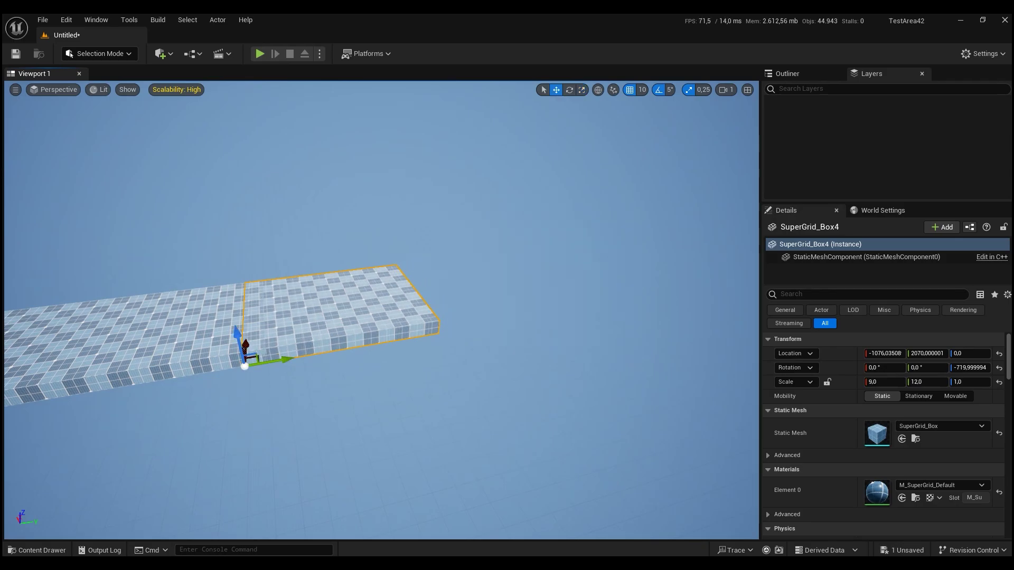
Undo the rotated floor copy and redo the SuperGrid_Box5 wall's move, rotation and scaling
{"action": "key", "text": "ctrl+z"}
{"action": "key", "text": "ctrl+z"}
{"action": "key", "text": "ctrl+z"}
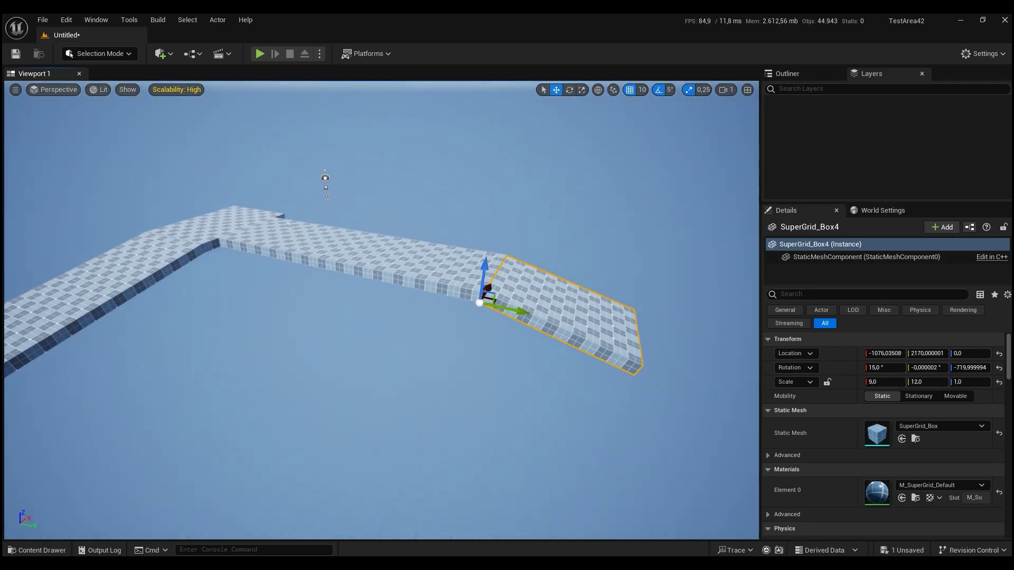
{"action": "key", "text": "ctrl+y"}
{"action": "key", "text": "ctrl+y"}
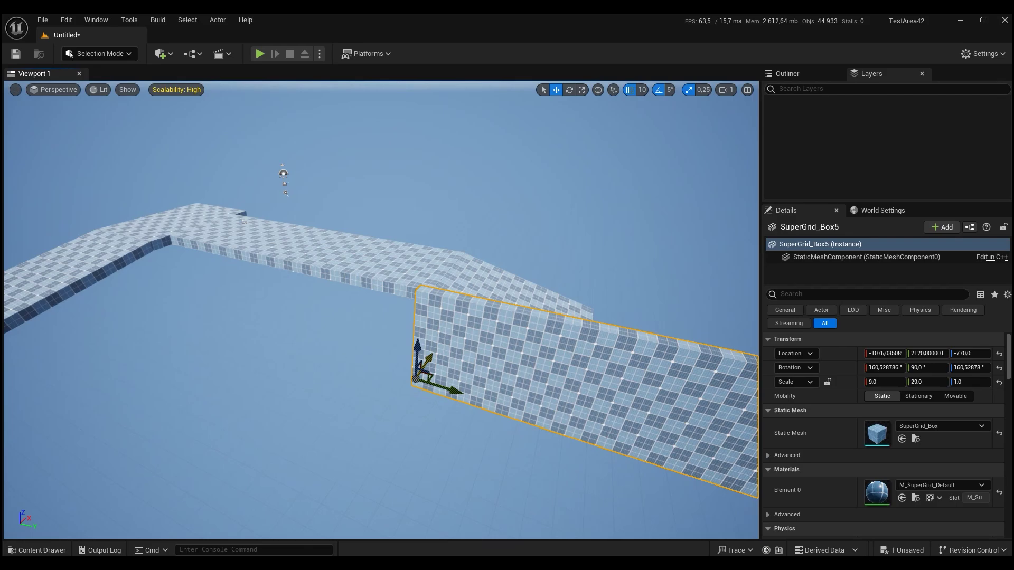
{"action": "key", "text": "ctrl+y"}
{"action": "key", "text": "ctrl+y"}
{"action": "key", "text": "ctrl+y"}
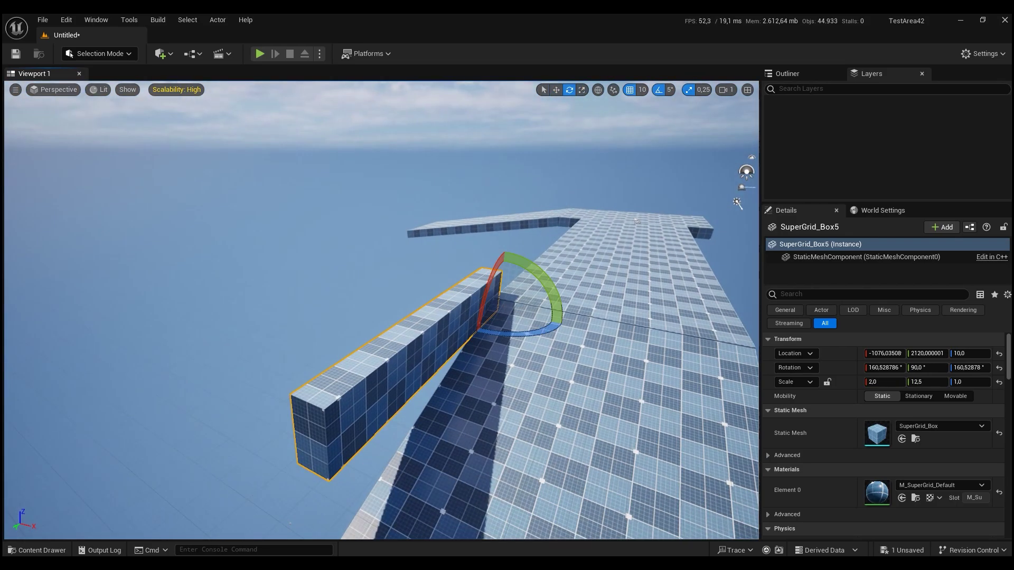
{"action": "key", "text": "ctrl+y"}
{"action": "key", "text": "ctrl+y"}
{"action": "key", "text": "ctrl+y"}
{"action": "key", "text": "ctrl+y"}
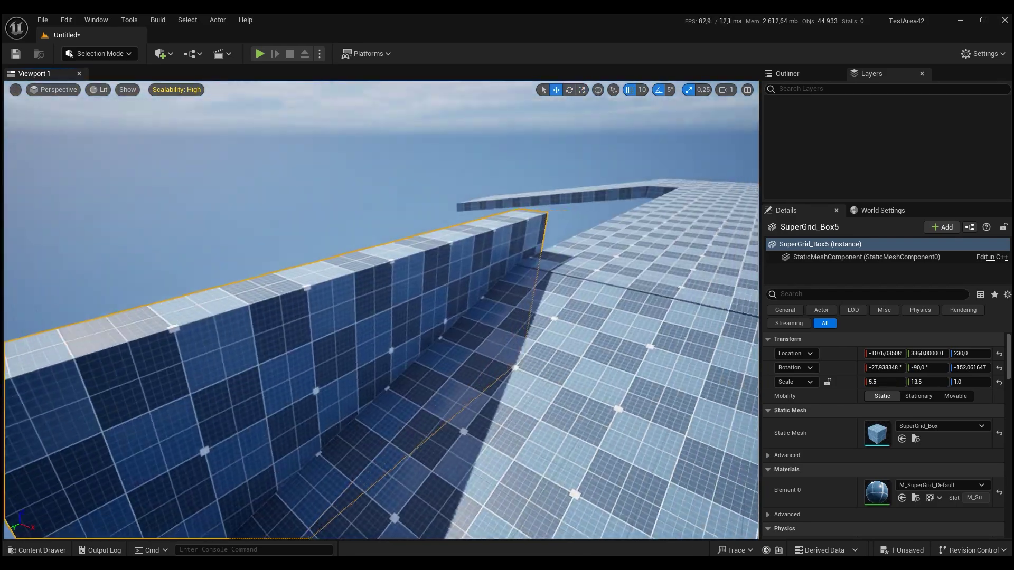
{"action": "key", "text": "ctrl+y"}
{"action": "key", "text": "ctrl+y"}
Slide the wall 100 units along Y, then restore the standing SuperGrid_Box6 wall
{"action": "key", "text": "s"}
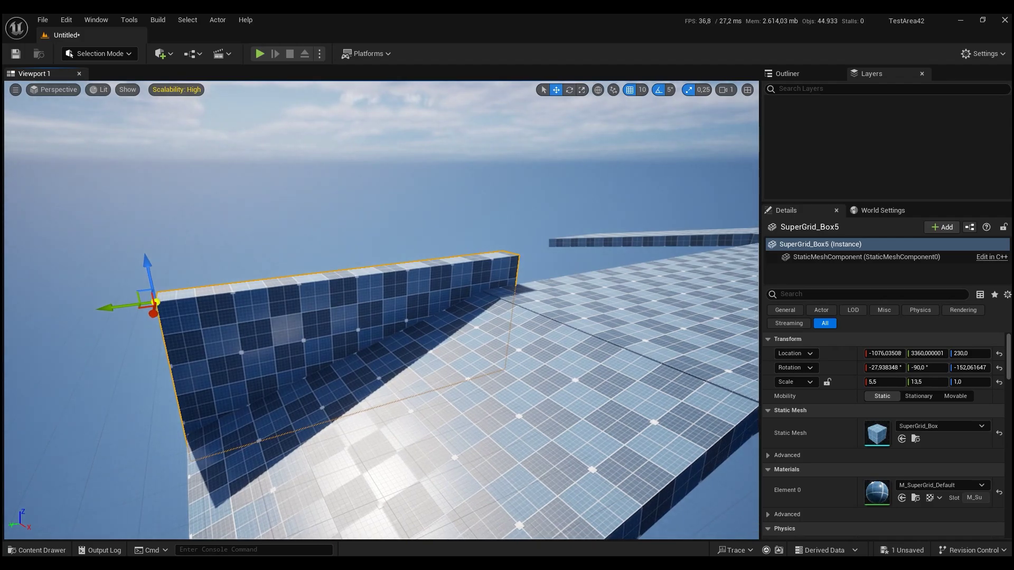
{"action": "left_click_drag", "start_coordinate": [130, 308], "coordinate": [103, 308]}
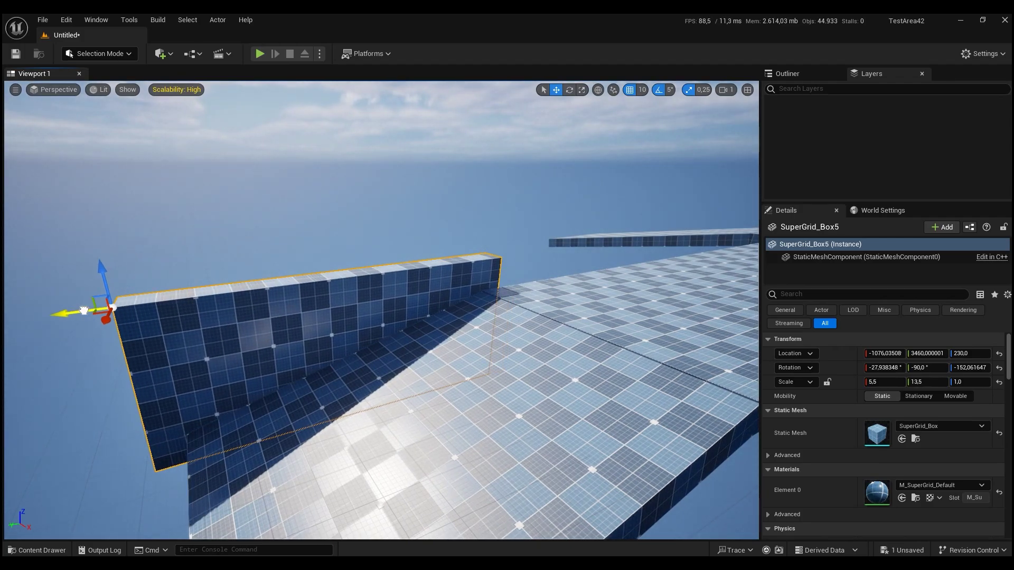
{"action": "key", "text": "w"}
{"action": "key", "text": "ctrl+z"}
{"action": "key", "text": "ctrl+z"}
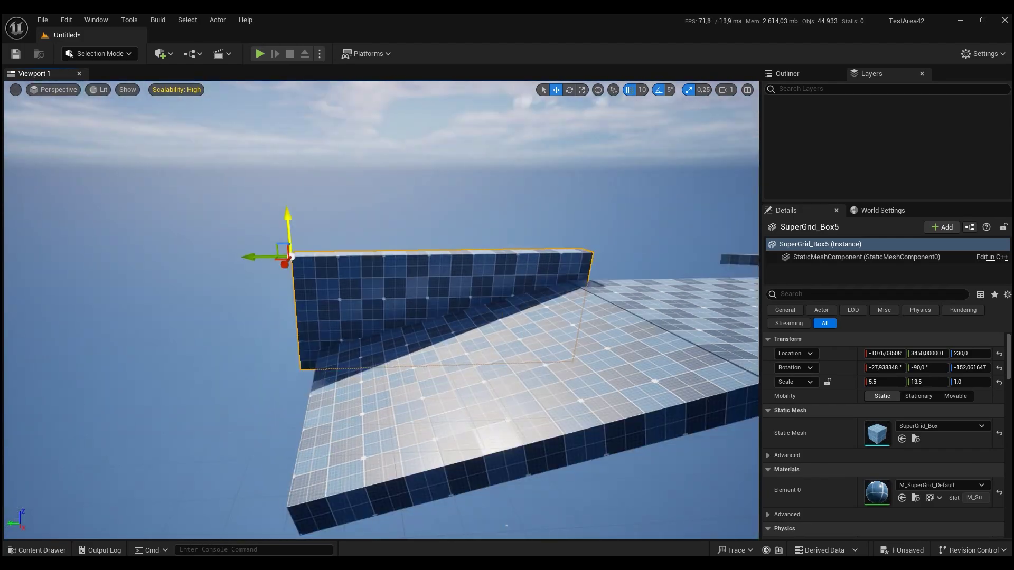
{"action": "key", "text": "ctrl+z"}
{"action": "key", "text": "ctrl+z"}
{"action": "key", "text": "ctrl+y"}
Move SuperGrid_Box6 along X to -580, lower it, and stretch it to 43.25 long
{"action": "key", "text": "ctrl+y"}
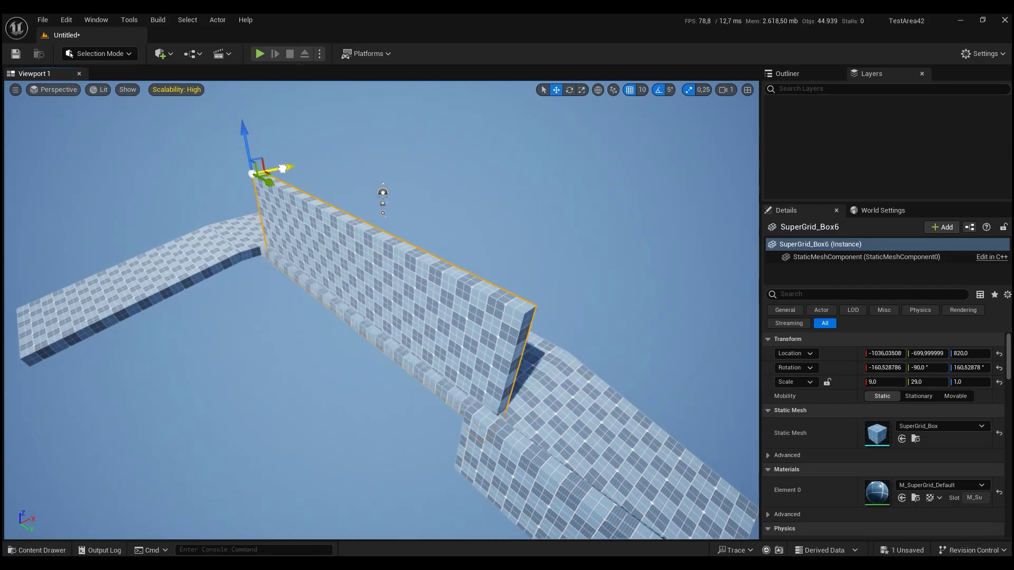
{"action": "key", "text": "ctrl+y"}
{"action": "key", "text": "ctrl+y"}
{"action": "scroll", "coordinate": [343, 245], "scroll_direction": "up", "scroll_amount": 1}
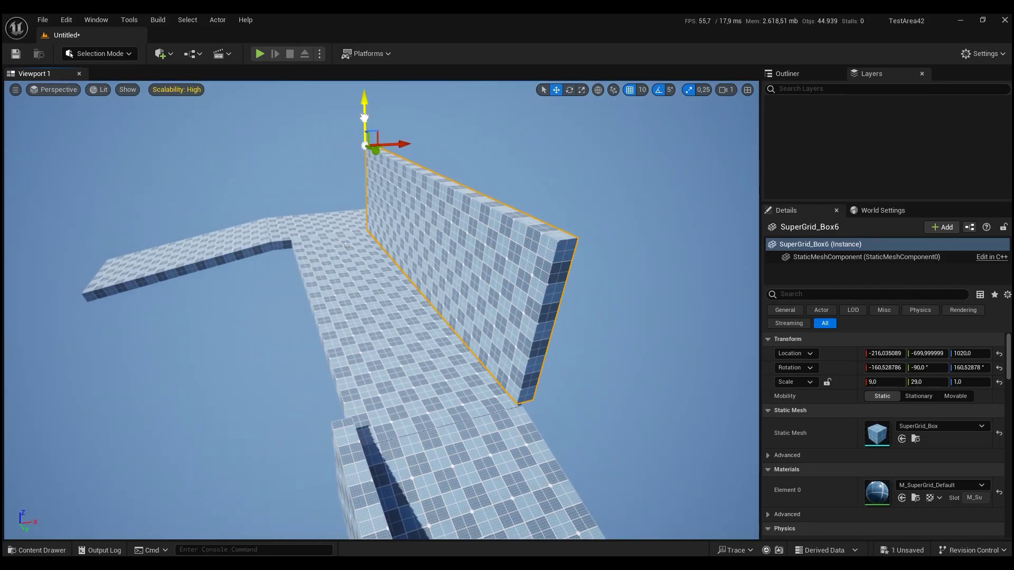
{"action": "right_click_drag", "start_coordinate": [345, 245], "coordinate": [311, 304]}
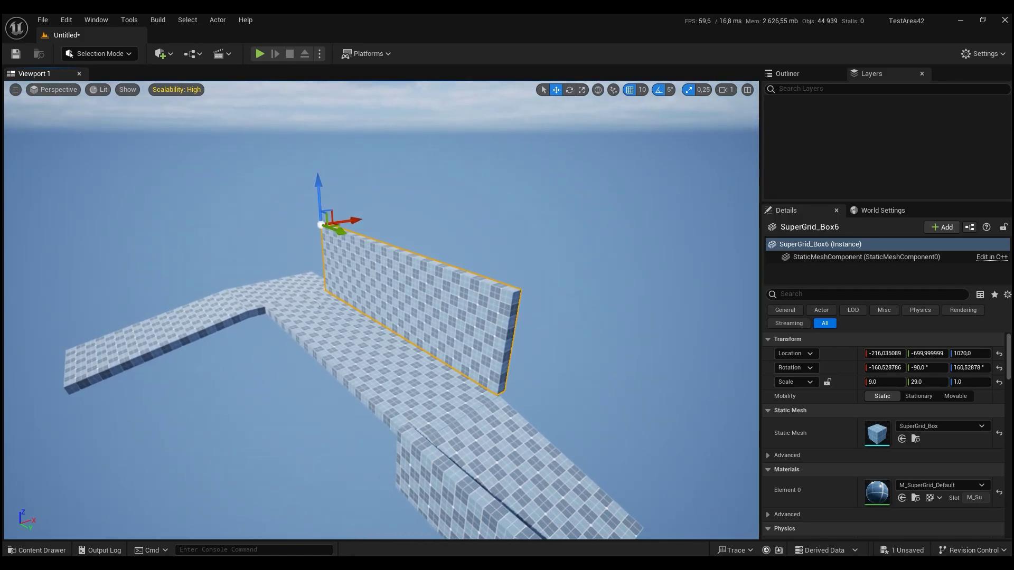
{"action": "left_click_drag", "start_coordinate": [344, 226], "coordinate": [325, 228]}
{"action": "right_click_drag", "start_coordinate": [309, 184], "coordinate": [284, 227]}
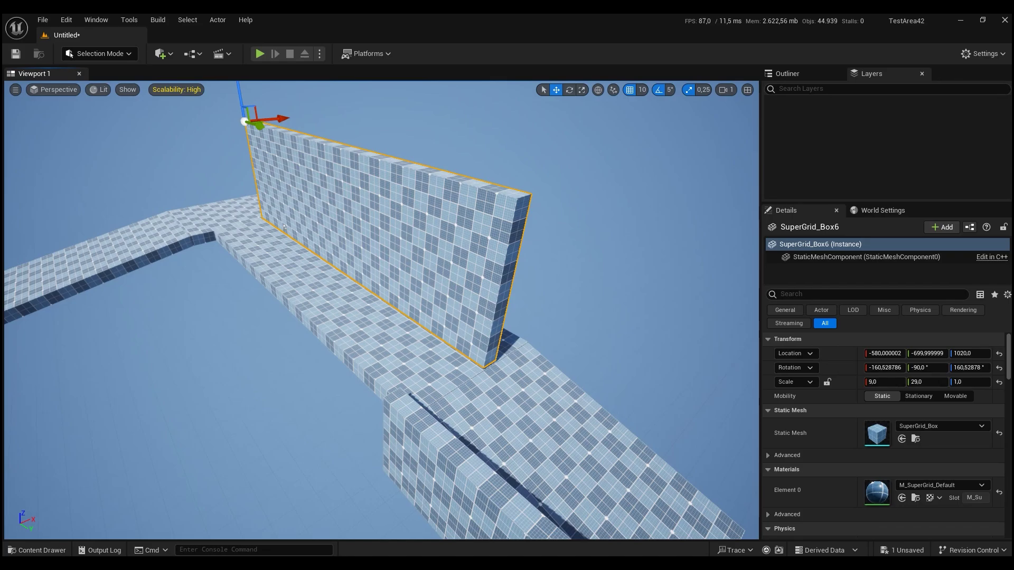
{"action": "mouse_move", "coordinate": [285, 226]}
{"action": "right_mouse_down"}
{"action": "mouse_move", "coordinate": [276, 305]}
{"action": "mouse_move", "coordinate": [324, 268]}
{"action": "right_mouse_up"}
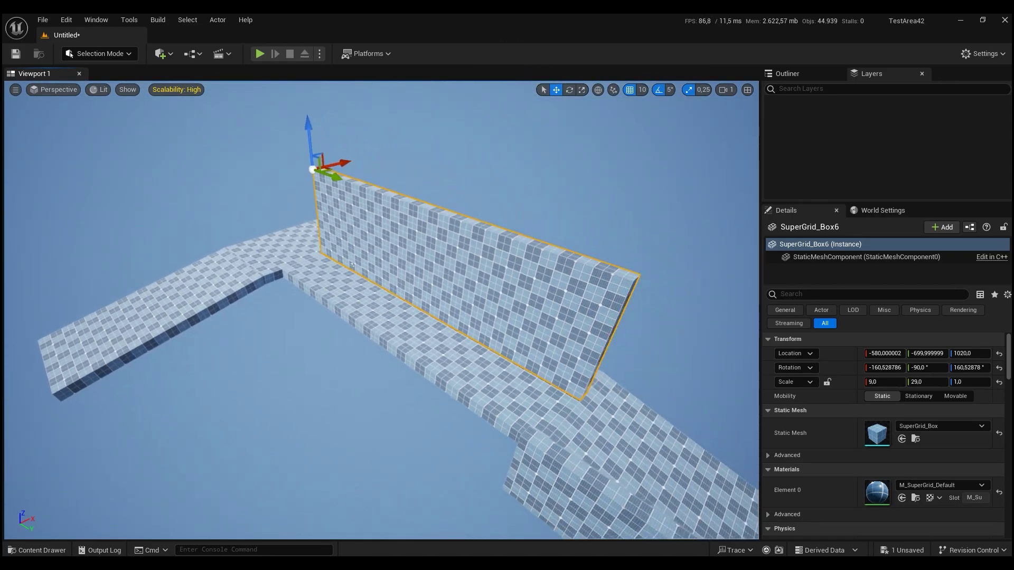
{"action": "left_click_drag", "start_coordinate": [323, 173], "coordinate": [370, 177]}
{"action": "mouse_move", "coordinate": [370, 177]}
{"action": "right_mouse_down"}
{"action": "mouse_move", "coordinate": [295, 254]}
{"action": "mouse_move", "coordinate": [201, 272]}
{"action": "mouse_move", "coordinate": [338, 210]}
{"action": "right_mouse_up"}
Duplicate the wall into a second parallel wall, SuperGrid_Box7
{"action": "key", "text": "r"}
{"action": "left_click", "coordinate": [201, 272]}
{"action": "key", "text": "w"}
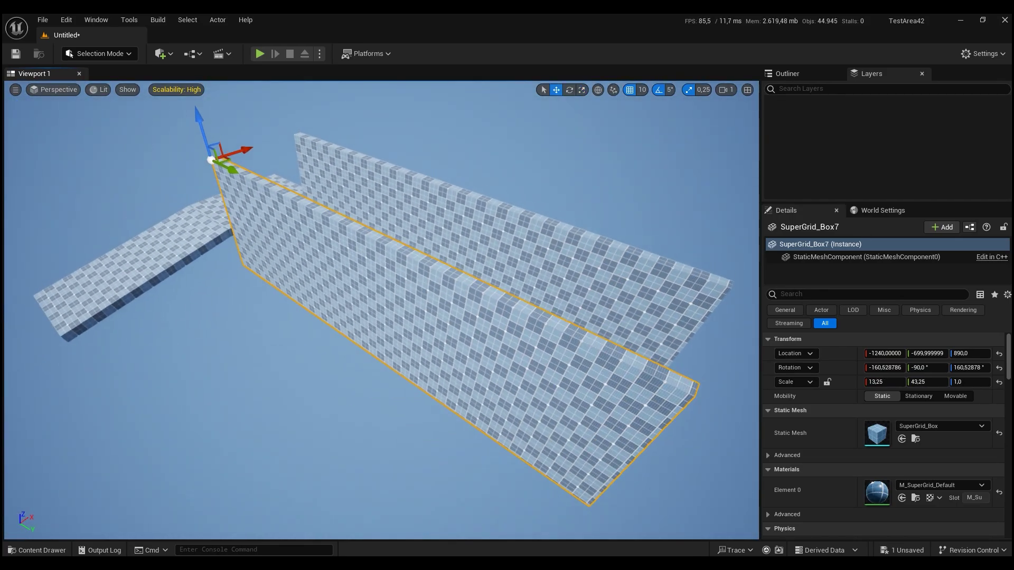
{"action": "right_click_drag", "start_coordinate": [406, 259], "coordinate": [422, 238]}
{"action": "left_click", "coordinate": [332, 273]}
{"action": "key", "text": "r"}
{"action": "left_click", "coordinate": [422, 238]}
{"action": "key", "text": "w"}
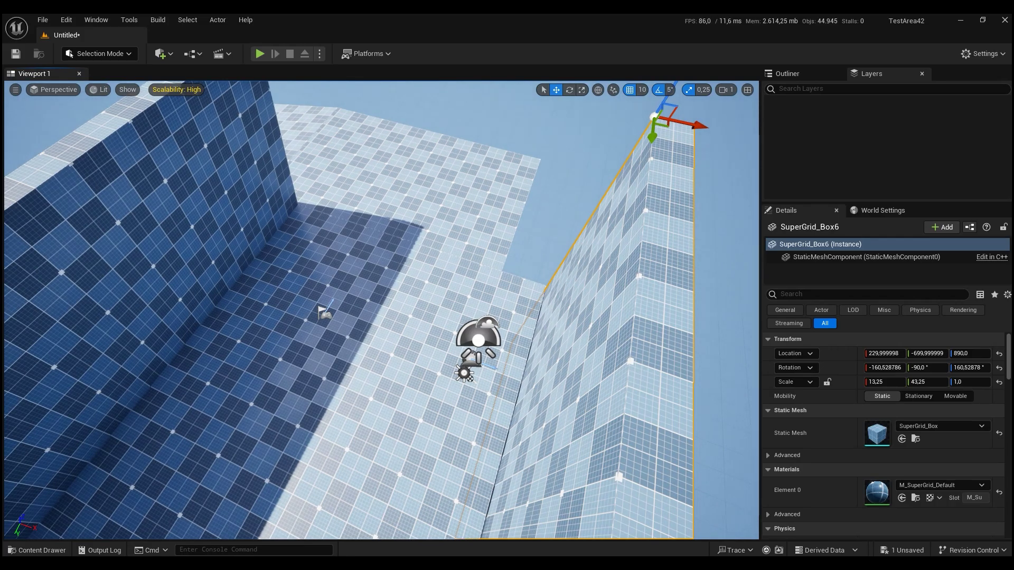
Shift the SuperGrid_Box2 floor plate to X 320
{"action": "right_click_drag", "start_coordinate": [339, 220], "coordinate": [339, 220]}
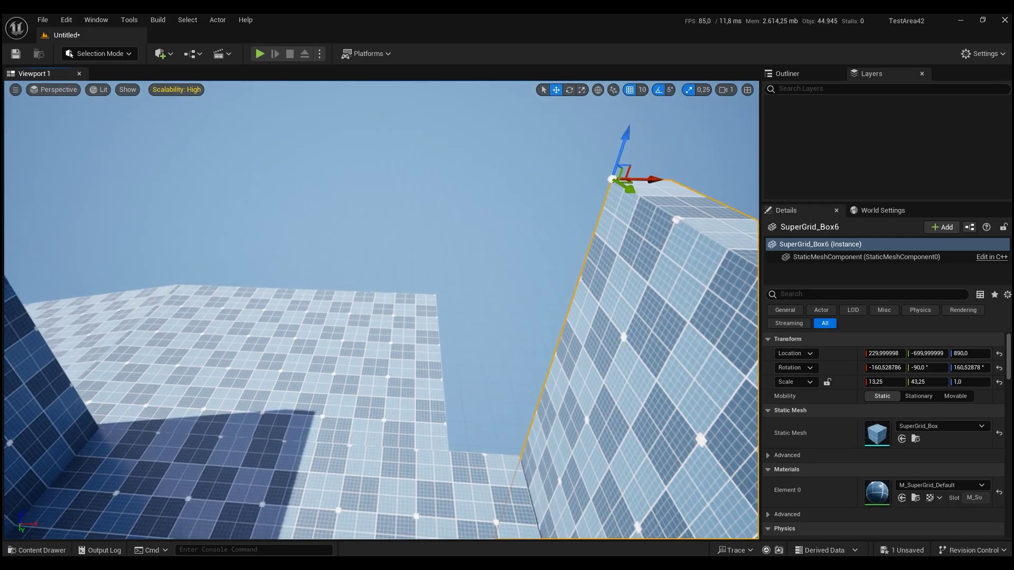
{"action": "left_click", "coordinate": [339, 220]}
{"action": "left_click_drag", "start_coordinate": [339, 220], "coordinate": [336, 215]}
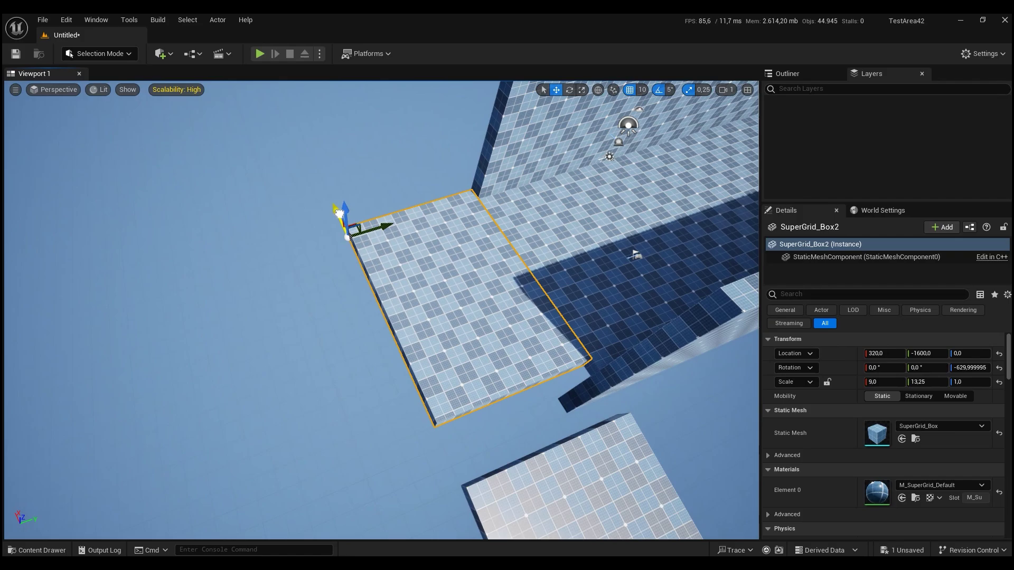
Drop a quarter-ring piece onto the floor and move it along Y to -920
{"action": "key", "text": "ctrl+space"}
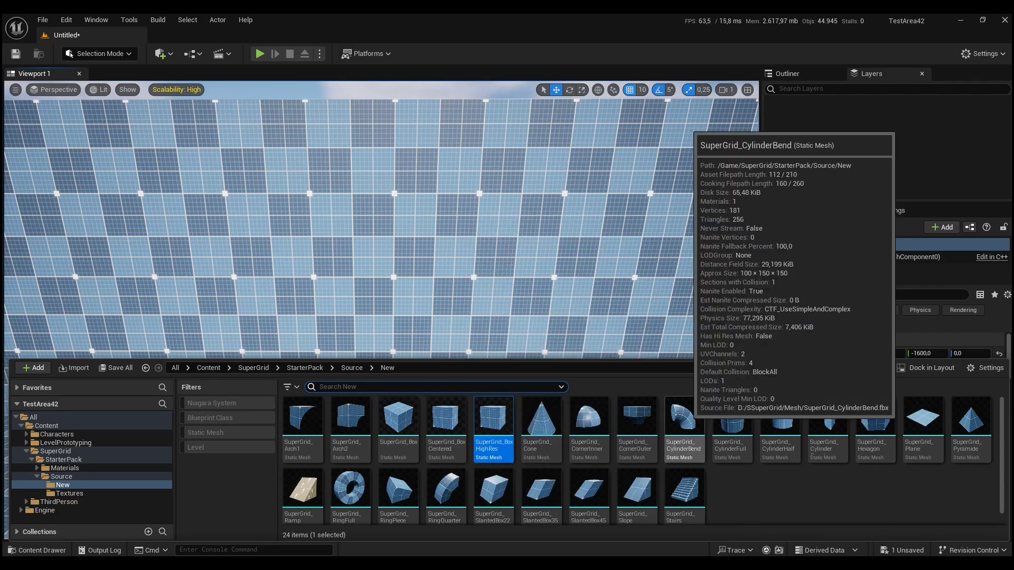
{"action": "left_click_drag", "start_coordinate": [446, 489], "coordinate": [373, 433]}
{"action": "right_click_drag", "start_coordinate": [373, 433], "coordinate": [174, 318]}
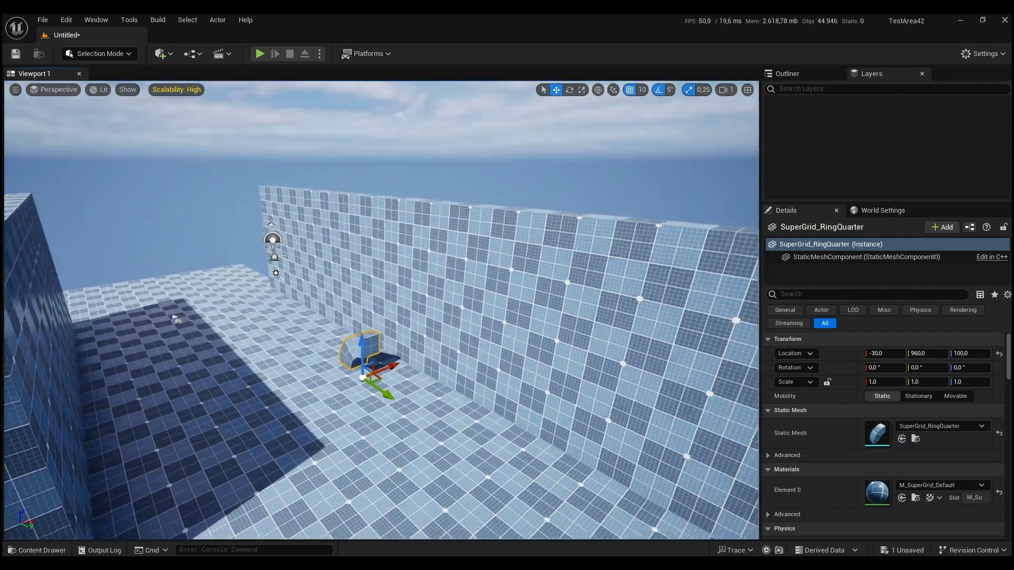
{"action": "right_click_drag", "start_coordinate": [380, 312], "coordinate": [381, 312]}
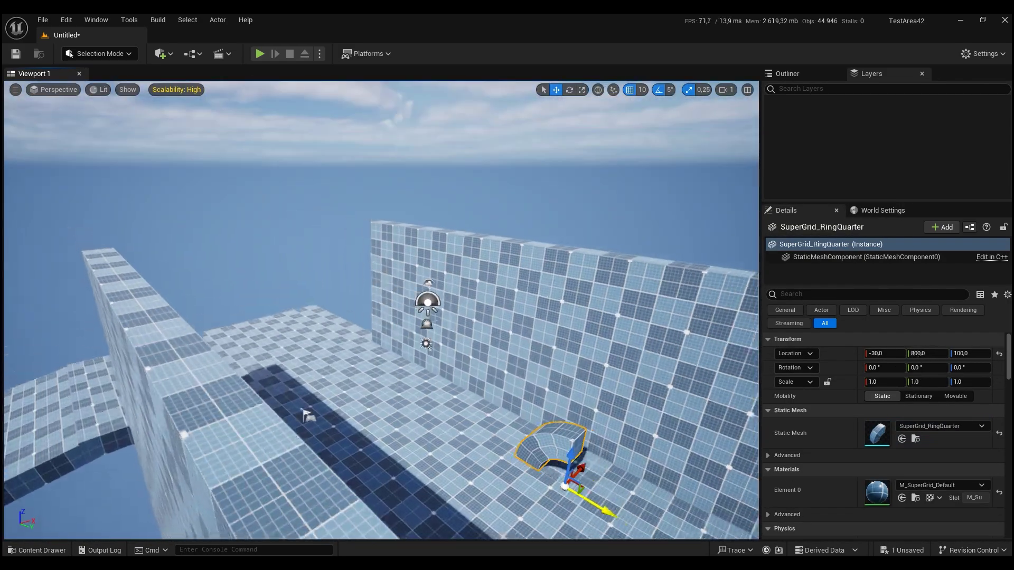
{"action": "left_click_drag", "start_coordinate": [591, 502], "coordinate": [393, 365], "text": "shift"}
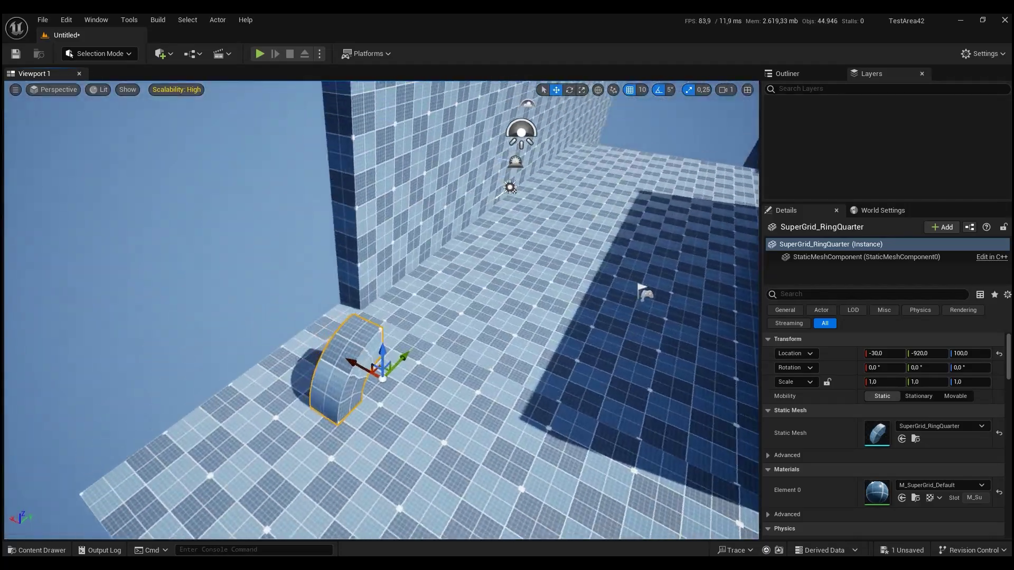
{"action": "right_click_drag", "start_coordinate": [393, 364], "coordinate": [394, 365]}
Stand the ring piece up 90 degrees in the wall corner and stretch it to about 8
{"action": "key", "text": "e"}
{"action": "left_click_drag", "start_coordinate": [391, 316], "coordinate": [406, 303]}
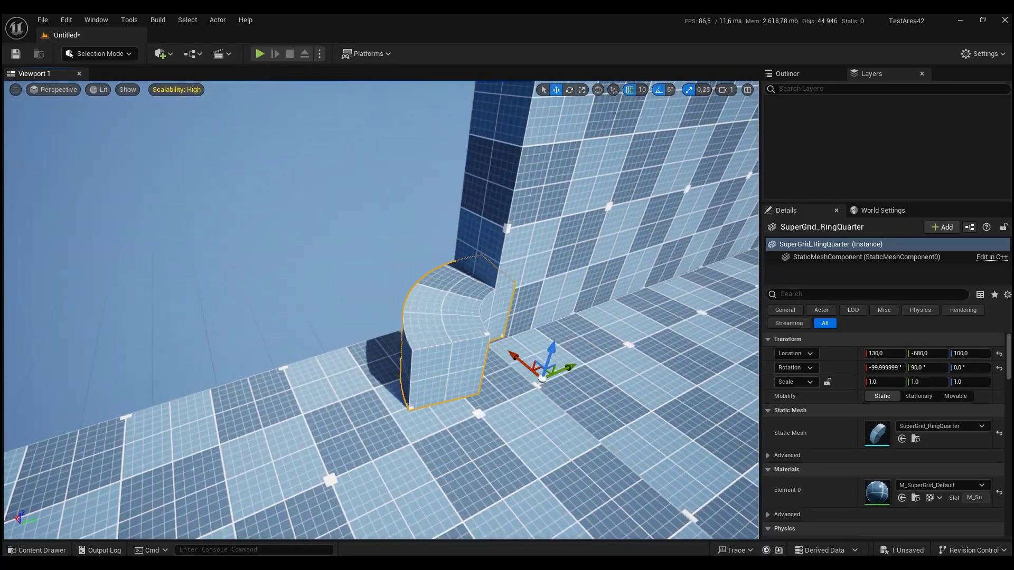
{"action": "right_click_drag", "start_coordinate": [417, 303], "coordinate": [417, 303]}
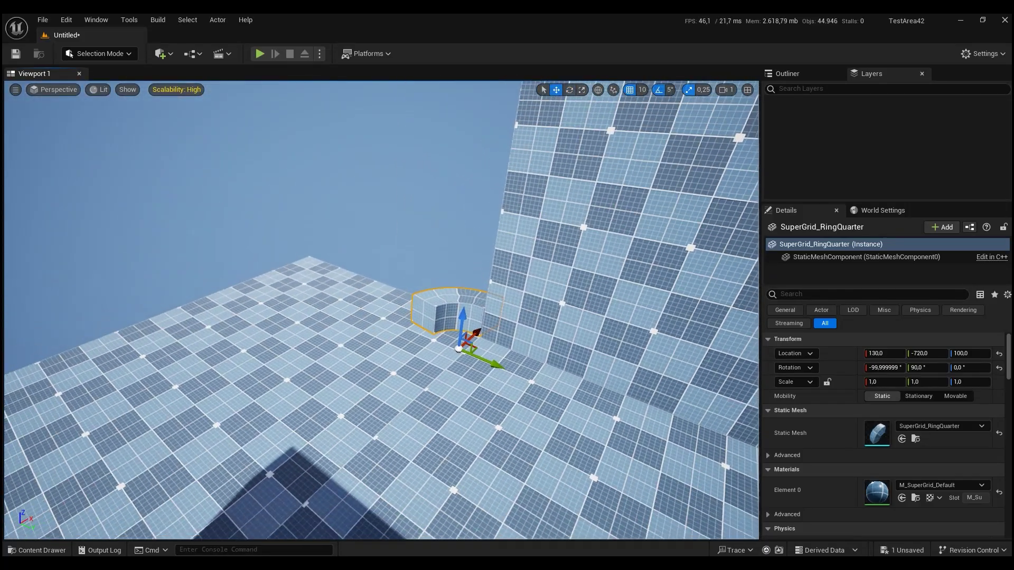
{"action": "key", "text": "r"}
{"action": "left_click_drag", "start_coordinate": [463, 319], "coordinate": [465, 132]}
{"action": "right_click_drag", "start_coordinate": [465, 132], "coordinate": [465, 132]}
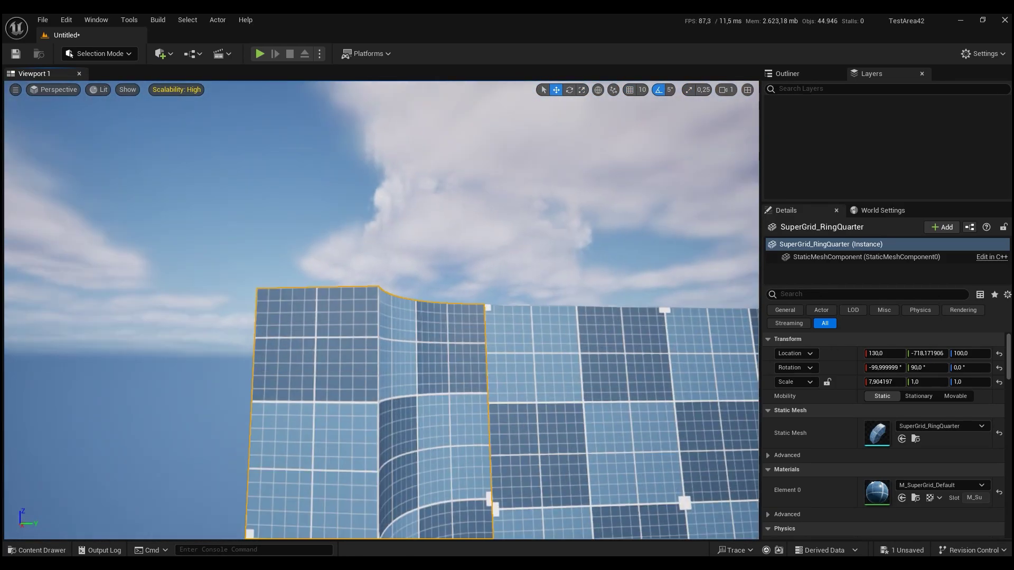
Nudge the corner wall along Y and X to close the gap
{"action": "right_click_drag", "start_coordinate": [380, 312], "coordinate": [380, 312]}
{"action": "left_click", "coordinate": [451, 369]}
{"action": "key", "text": "e"}
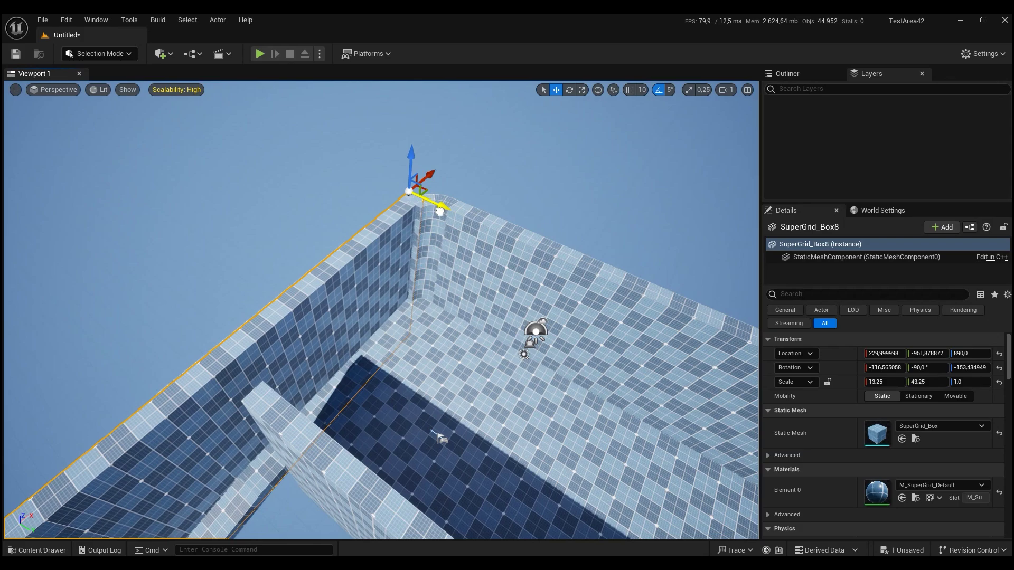
{"action": "left_click_drag", "start_coordinate": [440, 211], "coordinate": [454, 218]}
{"action": "left_click_drag", "start_coordinate": [362, 181], "coordinate": [433, 227]}
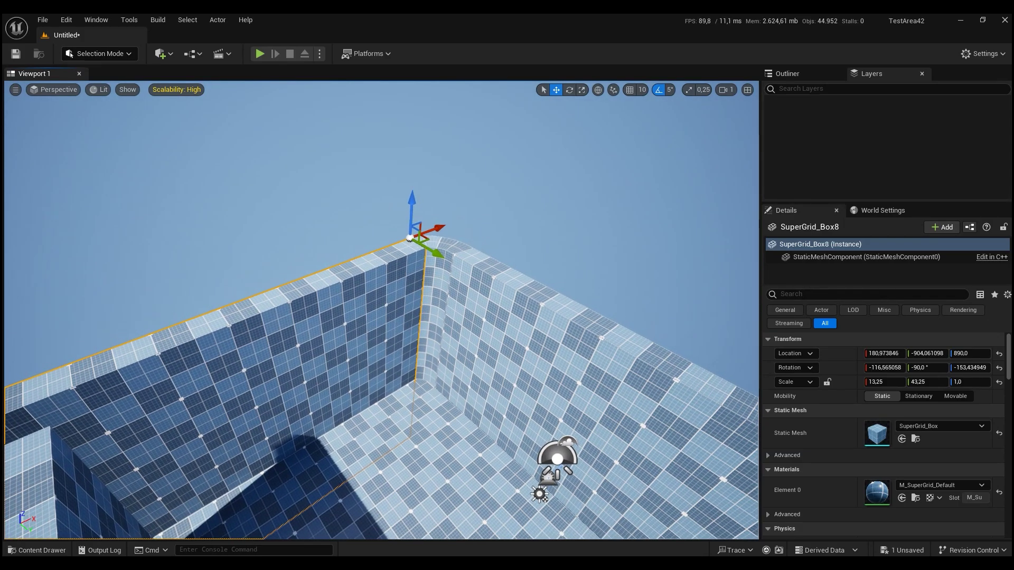
{"action": "right_click_drag", "start_coordinate": [380, 311], "coordinate": [380, 312]}
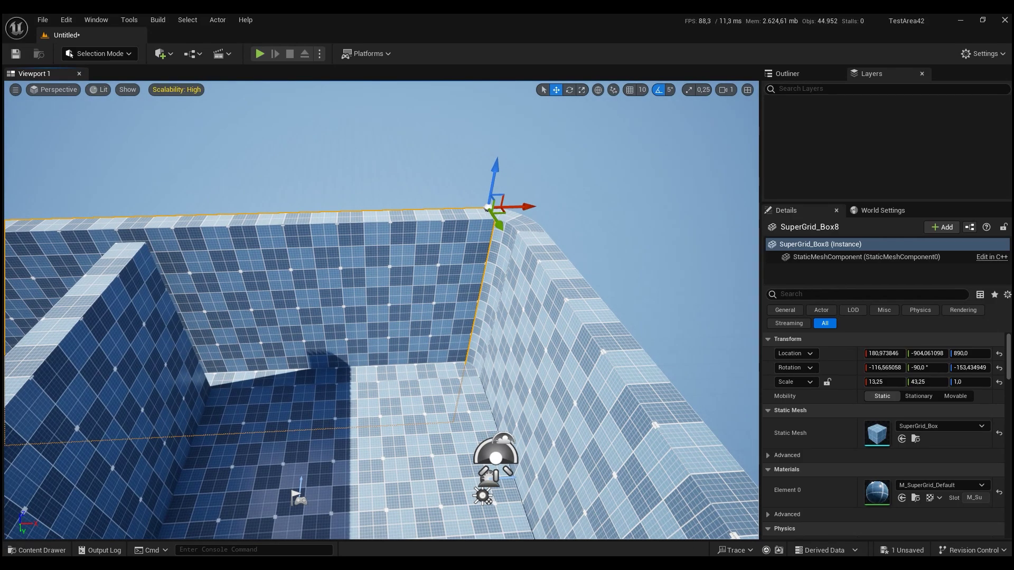
{"action": "right_click_drag", "start_coordinate": [380, 311], "coordinate": [380, 311]}
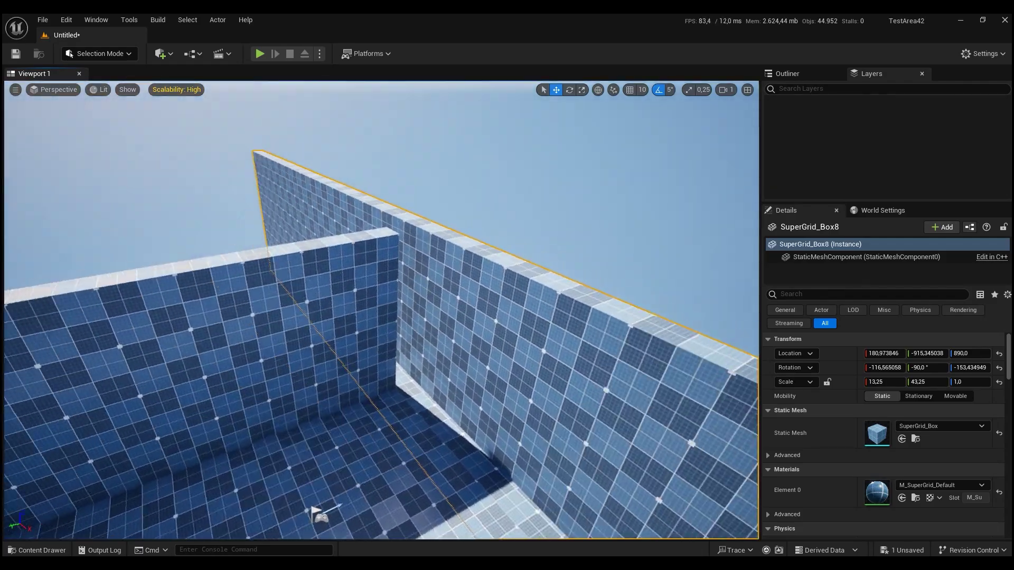
Undo the last scaling on the curved corner pieces and select the new wall segment
{"action": "left_click", "coordinate": [555, 285]}
{"action": "key", "text": "r"}
{"action": "left_click", "coordinate": [283, 362]}
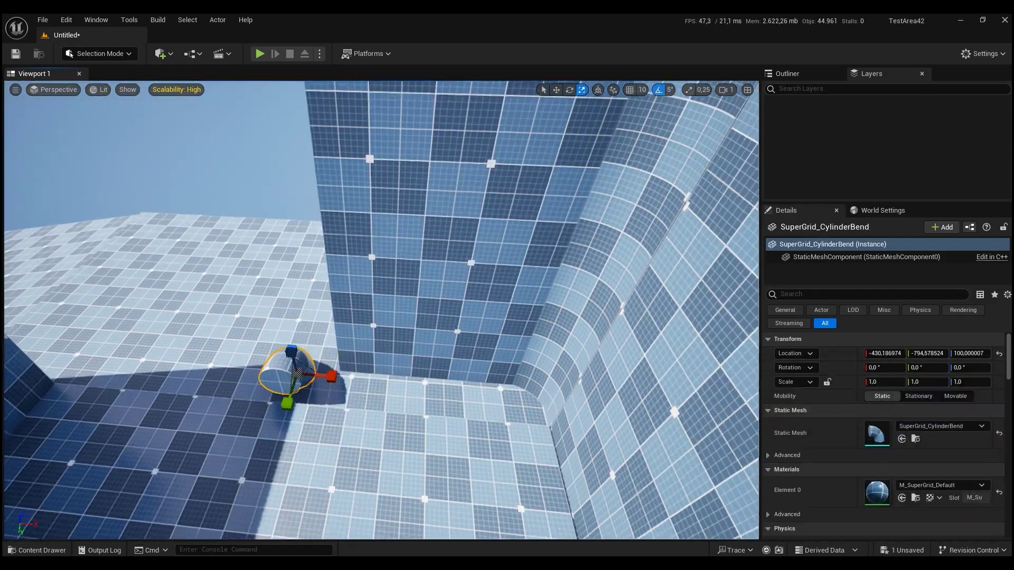
{"action": "key", "text": "w"}
{"action": "right_click_drag", "start_coordinate": [524, 347], "coordinate": [524, 347]}
{"action": "right_click_drag", "start_coordinate": [380, 311], "coordinate": [380, 311]}
{"action": "key", "text": "ctrl+z"}
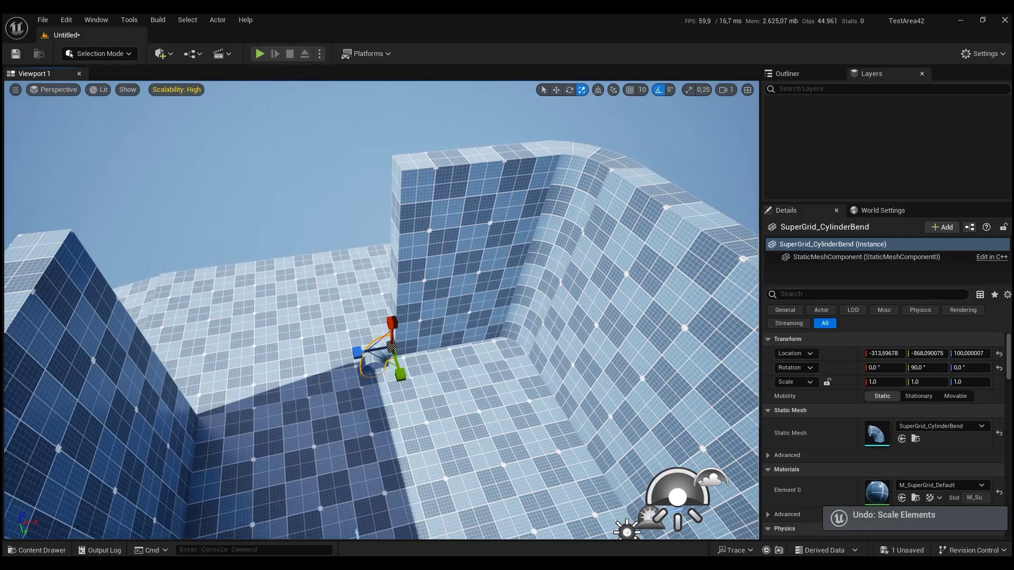
{"action": "left_click", "coordinate": [424, 389]}
Place a SuperGrid_Stairs mesh on the floor between the walls
{"action": "right_click_drag", "start_coordinate": [424, 388], "coordinate": [424, 388]}
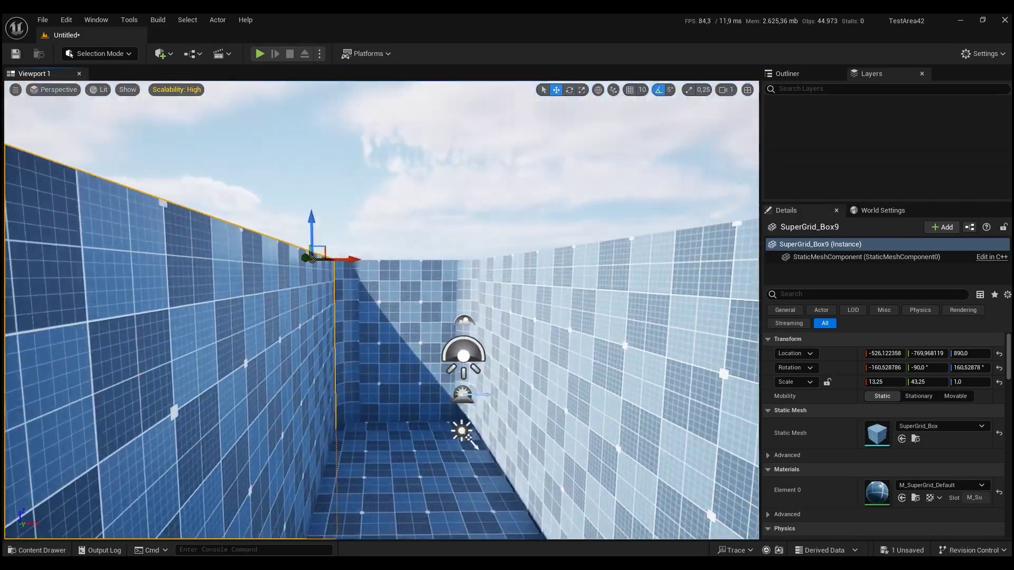
{"action": "right_click_drag", "start_coordinate": [380, 312], "coordinate": [381, 311]}
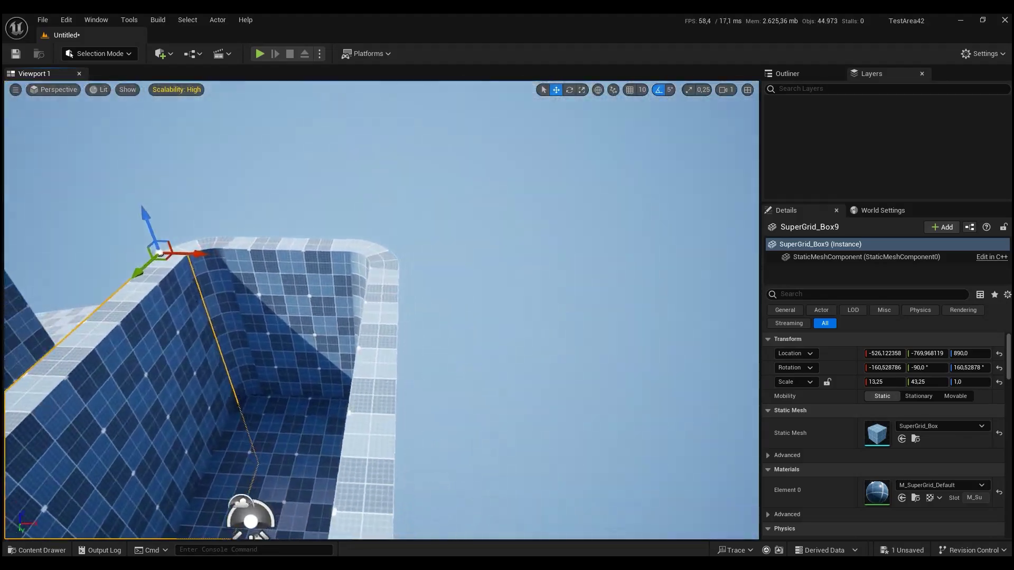
{"action": "key", "text": "ctrl+space"}
{"action": "left_click_drag", "start_coordinate": [593, 482], "coordinate": [486, 294]}
Turn the stairs 90°, stretch them to 4.15 in Y and Z, and stack a copy above
{"action": "right_click_drag", "start_coordinate": [380, 311], "coordinate": [381, 312]}
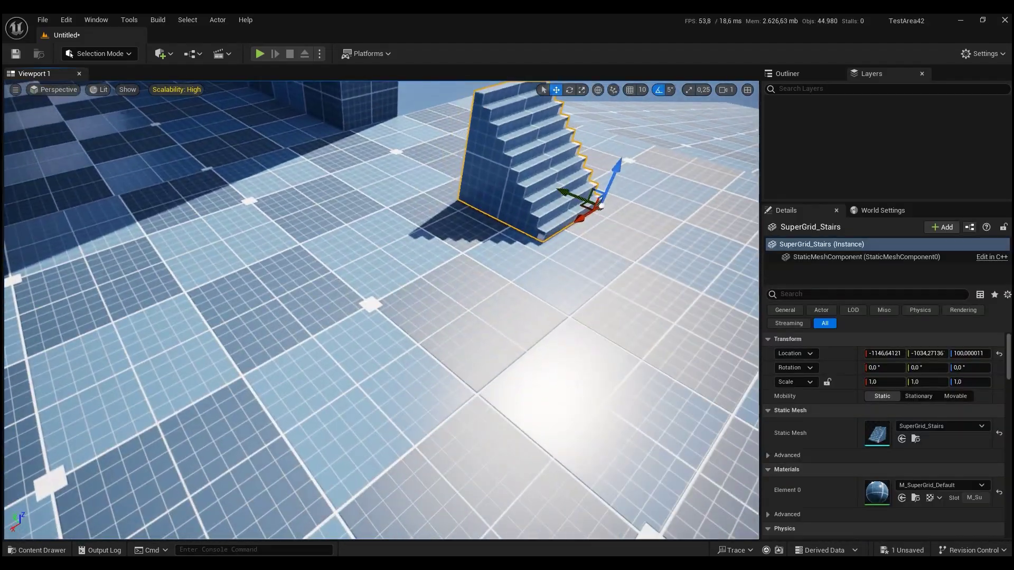
{"action": "key", "text": "e"}
{"action": "mouse_move", "coordinate": [613, 158]}
{"action": "left_mouse_down"}
{"action": "mouse_move", "coordinate": [660, 201]}
{"action": "mouse_move", "coordinate": [634, 158]}
{"action": "left_mouse_up"}
{"action": "key", "text": "r"}
{"action": "right_click_drag", "start_coordinate": [381, 312], "coordinate": [381, 312]}
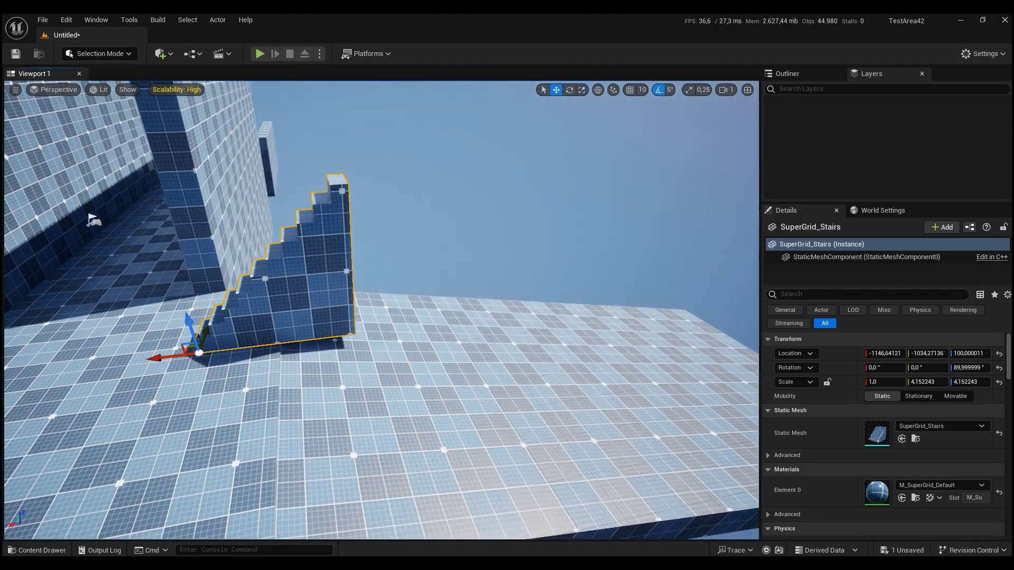
{"action": "left_click_drag", "start_coordinate": [322, 314], "coordinate": [338, 162]}
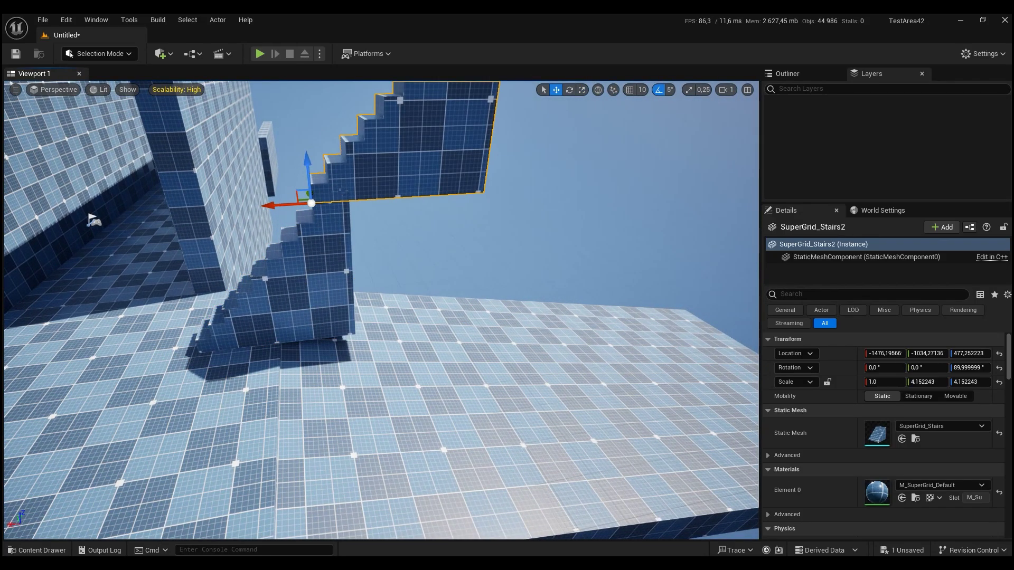
Place a SuperGrid_Ramp beside the walls, scaled about 11.7 and turned about 95 degrees
{"action": "key", "text": "ctrl+space"}
{"action": "left_click_drag", "start_coordinate": [301, 518], "coordinate": [332, 317]}
{"action": "right_click_drag", "start_coordinate": [349, 333], "coordinate": [362, 339]}
{"action": "key", "text": "r"}
{"action": "left_click_drag", "start_coordinate": [385, 340], "coordinate": [404, 352]}
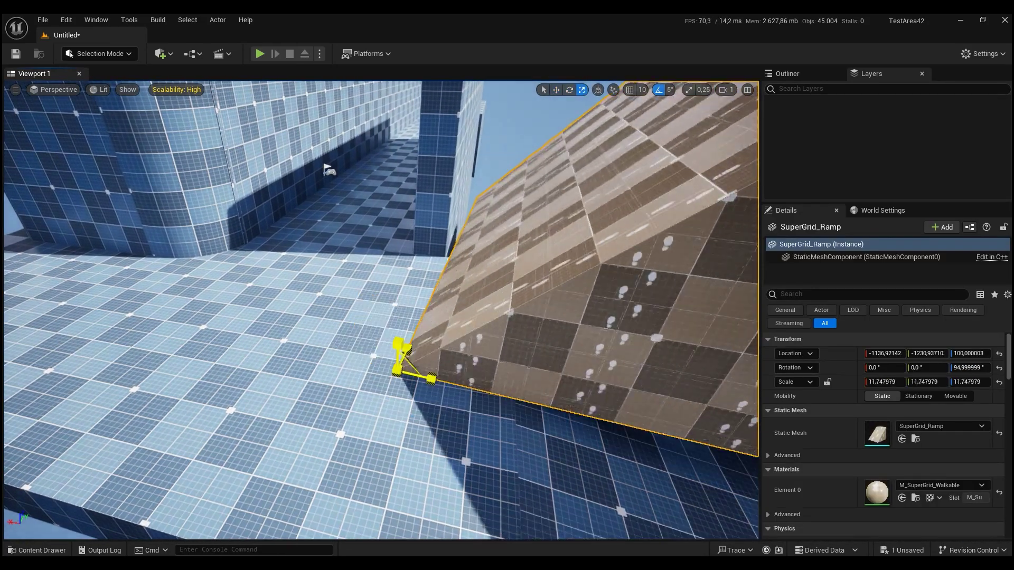
{"action": "right_click_drag", "start_coordinate": [327, 169], "coordinate": [338, 174]}
Give the ramp's Element 0 the M_RenderCustomHeightmap_01 material
{"action": "key", "text": "w"}
{"action": "left_click", "coordinate": [940, 486]}
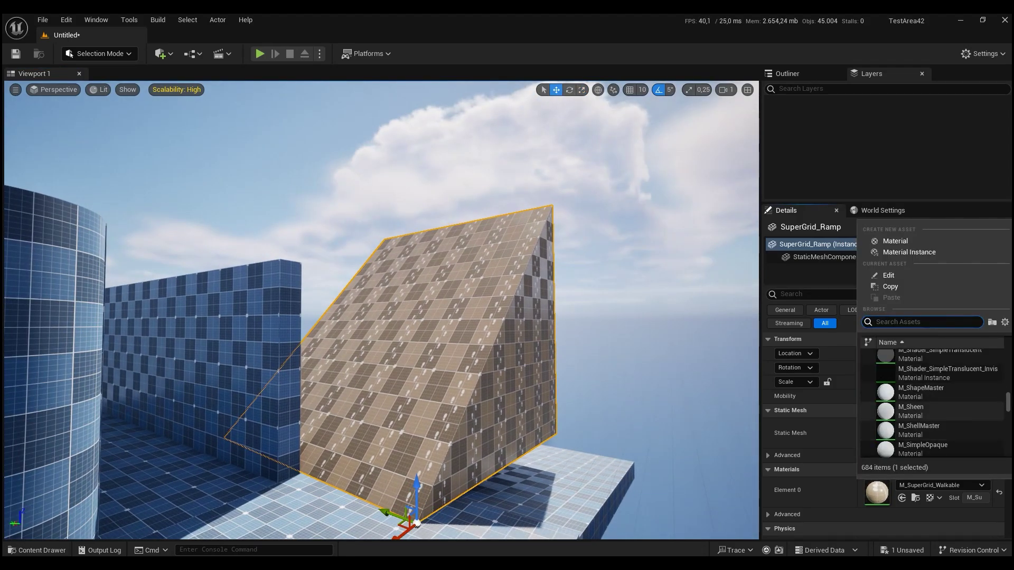
{"action": "scroll", "coordinate": [932, 404], "scroll_direction": "up", "scroll_amount": 3}
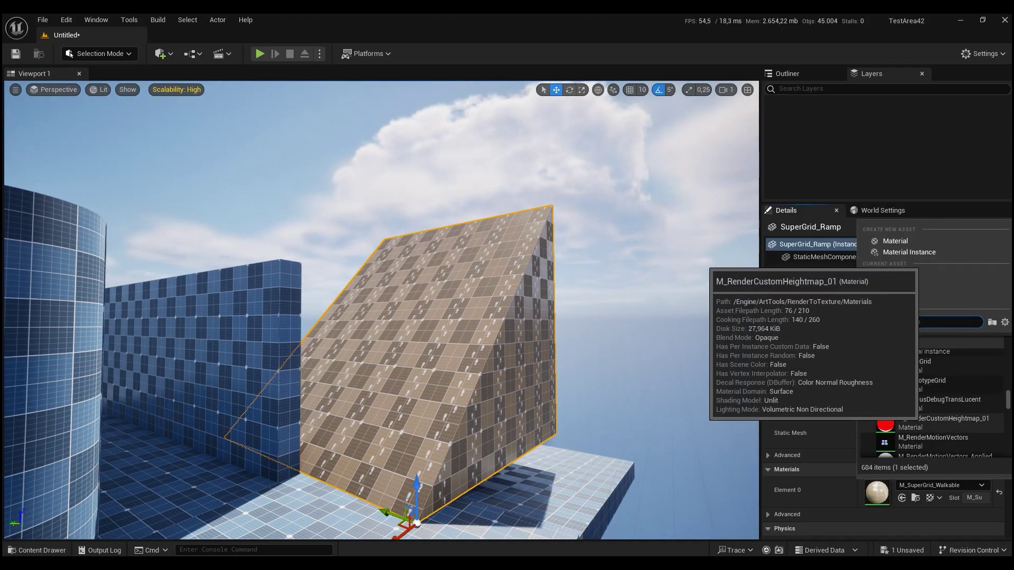
{"action": "left_click", "coordinate": [930, 423]}
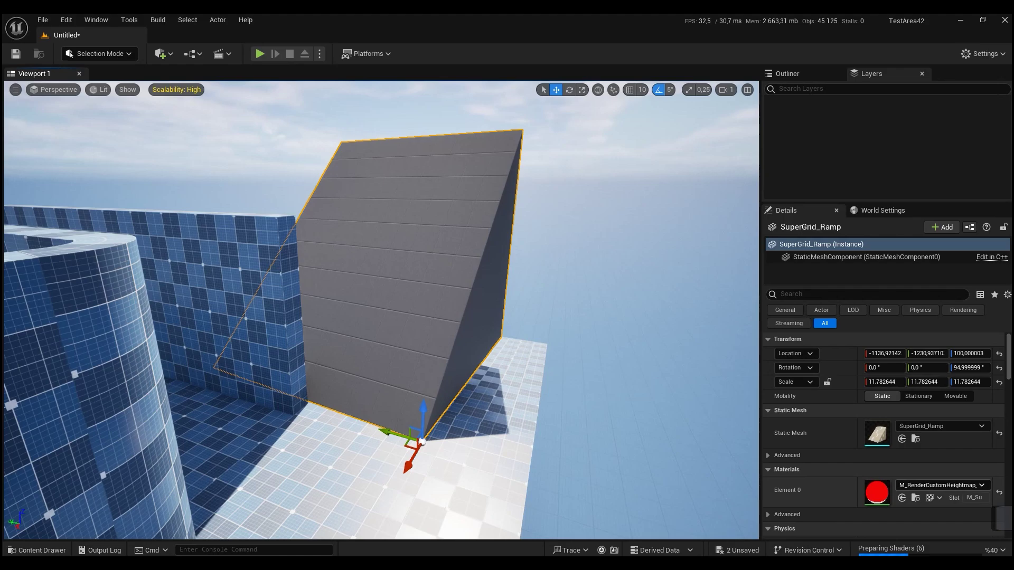
{"action": "mouse_move", "coordinate": [380, 311]}
{"action": "right_mouse_down"}
{"action": "mouse_move", "coordinate": [370, 296]}
{"action": "mouse_move", "coordinate": [380, 312]}
{"action": "right_mouse_up"}
Reopen the ramp's material choices, then fly down the corridor to the sloped SuperGrid_Box4 slab
{"action": "left_click", "coordinate": [942, 485]}
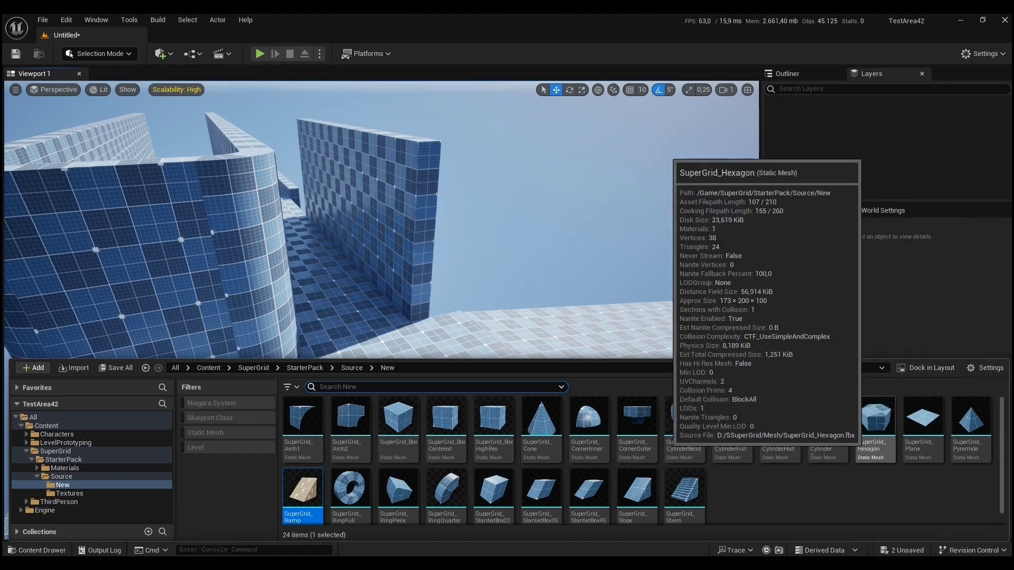
{"action": "mouse_move", "coordinate": [380, 221]}
{"action": "right_mouse_down"}
{"action": "mouse_move", "coordinate": [401, 274]}
{"action": "mouse_move", "coordinate": [391, 248]}
{"action": "right_mouse_up"}
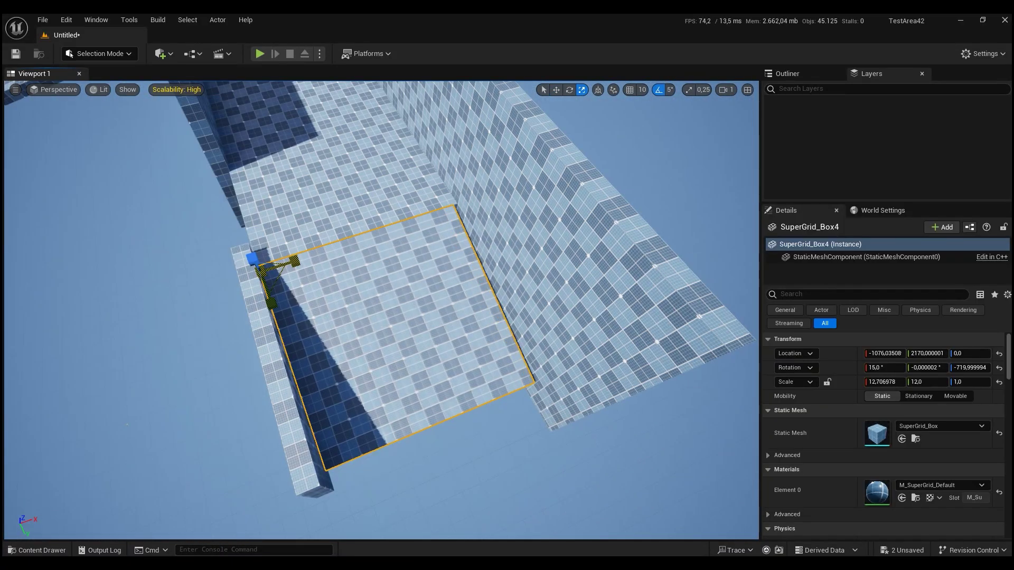
{"action": "right_click_drag", "start_coordinate": [380, 312], "coordinate": [380, 254]}
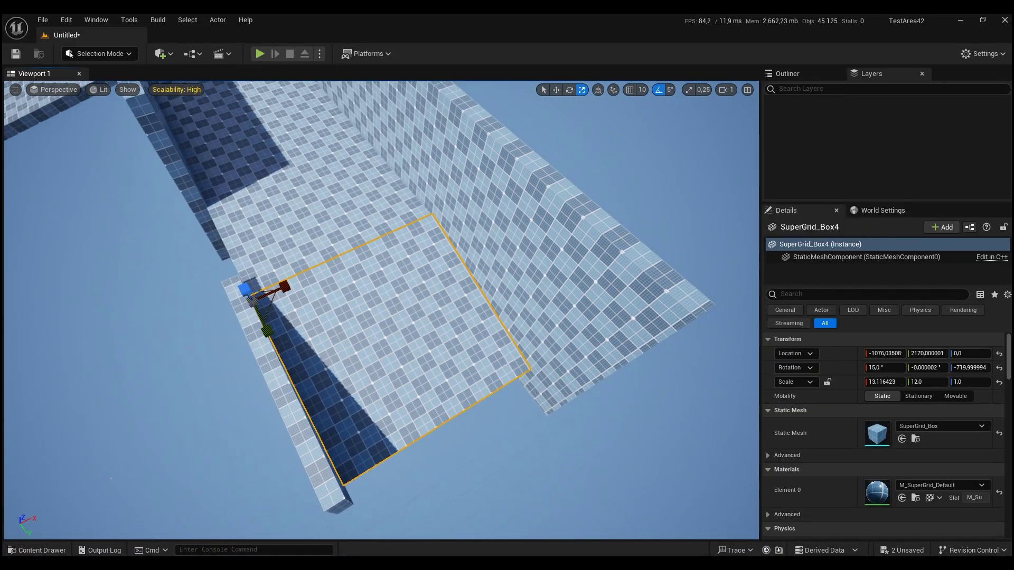
Focus on the selected box, then launch Quixel Bridge from the Add menu
{"action": "key", "text": "w"}
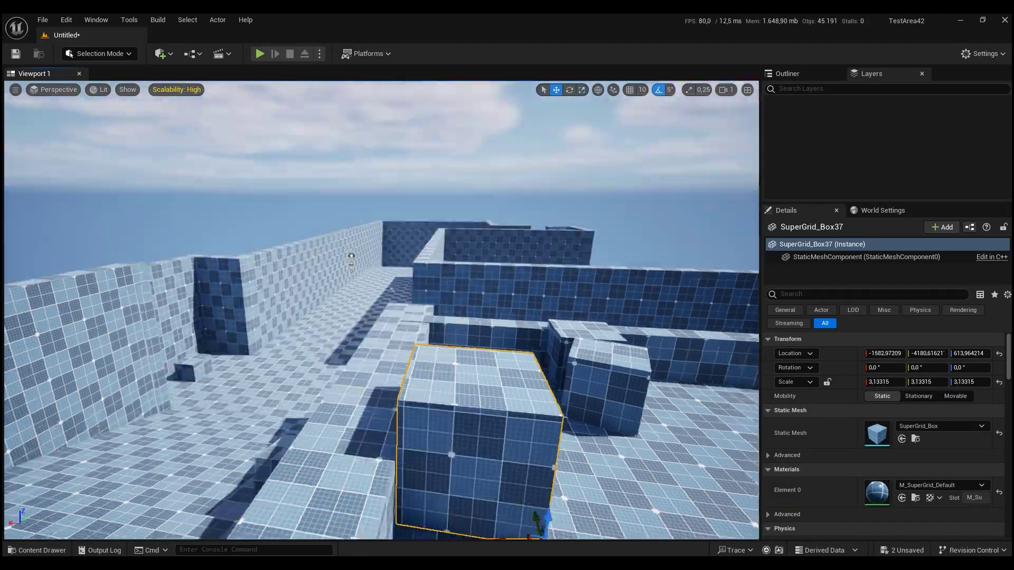
{"action": "key", "text": "f"}
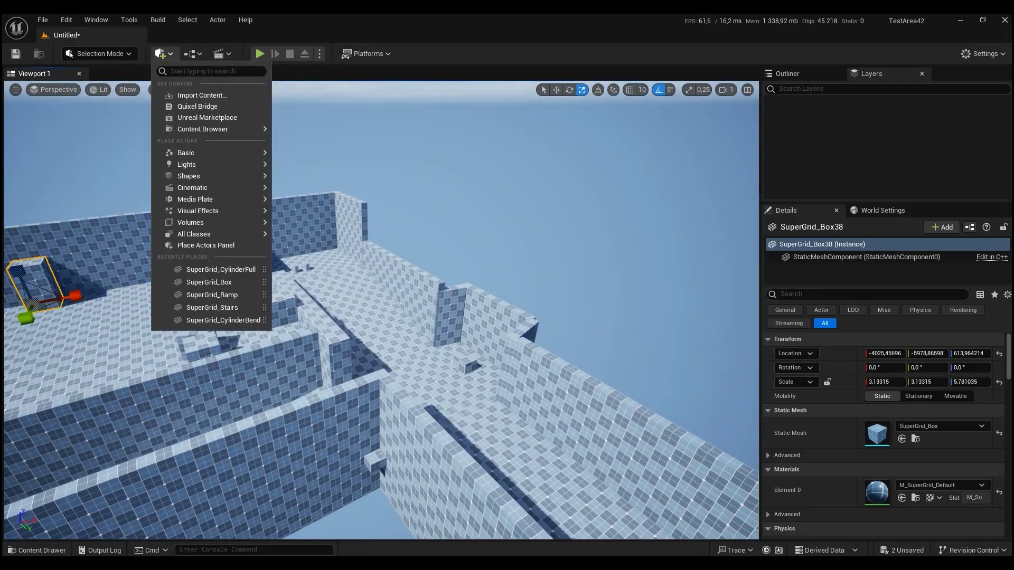
{"action": "left_click", "coordinate": [197, 106]}
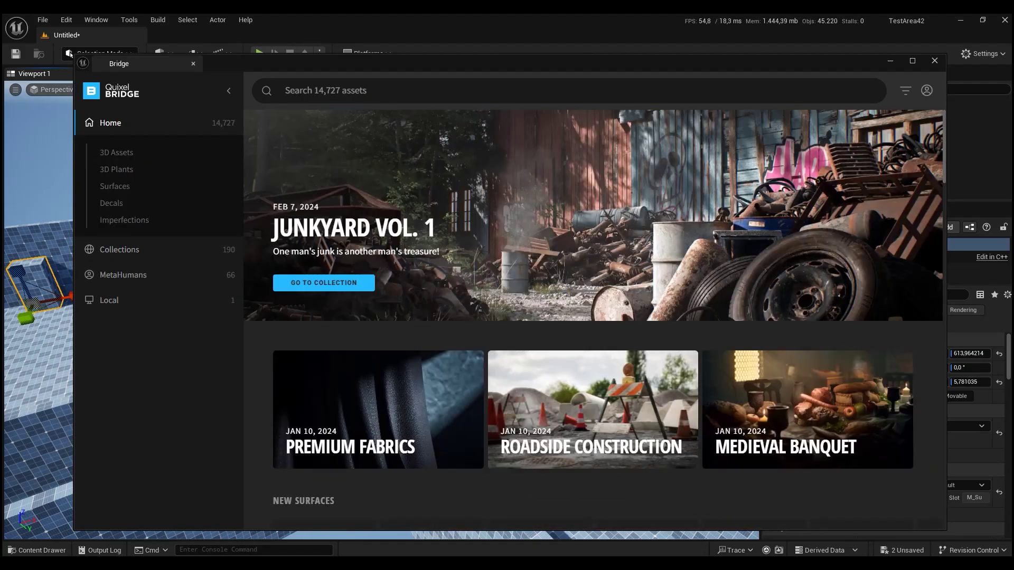
Search Bridge for 'dust', inspect the stained concrete floor, and show the Megascans assets
{"action": "type", "text": "dust"}
{"action": "key", "text": "Return"}
{"action": "scroll", "coordinate": [539, 316], "scroll_direction": "down", "scroll_amount": 1}
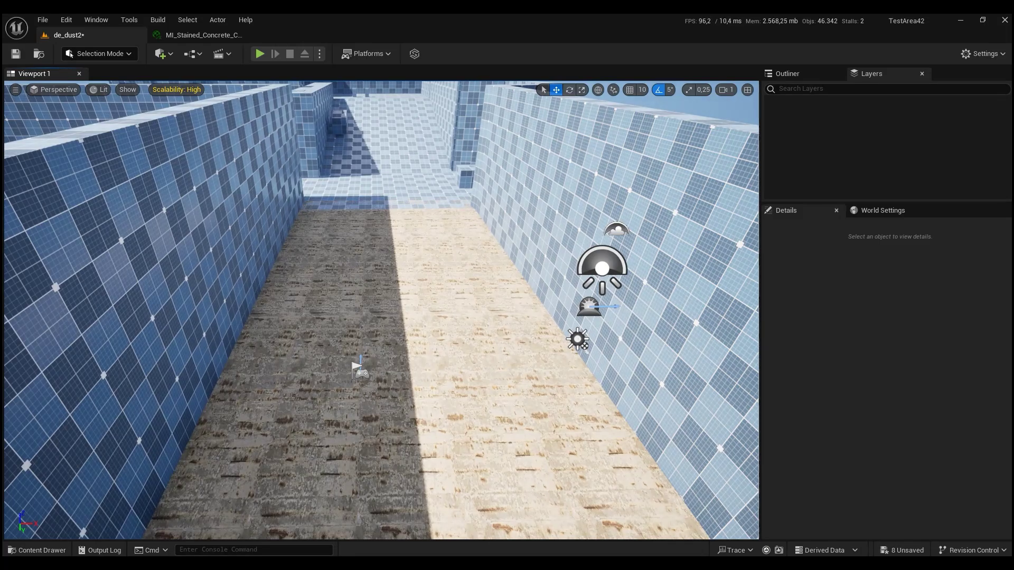
{"action": "right_click_drag", "start_coordinate": [380, 310], "coordinate": [380, 311]}
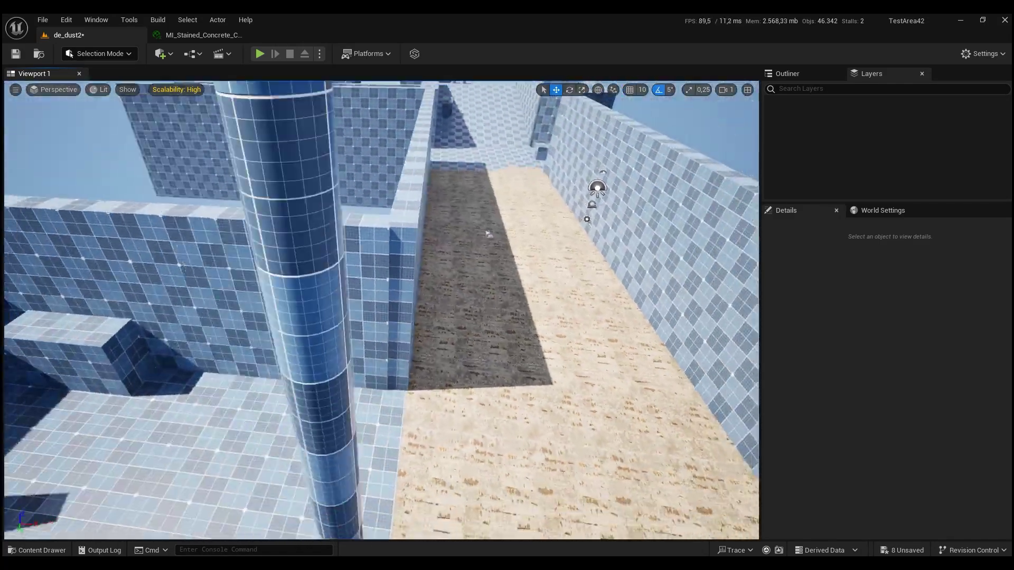
{"action": "right_click_drag", "start_coordinate": [488, 234], "coordinate": [488, 234]}
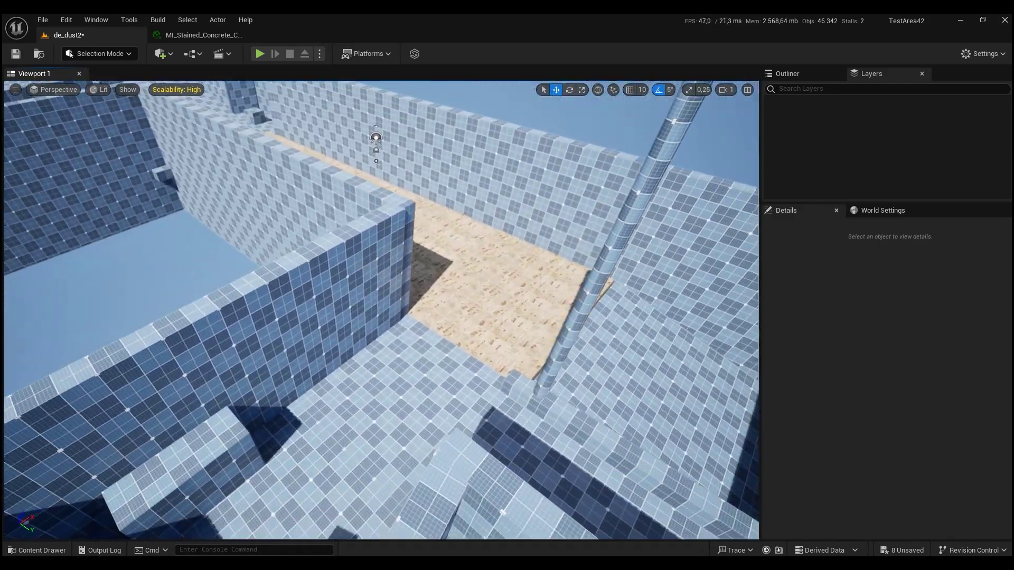
{"action": "key", "text": "ctrl+space"}
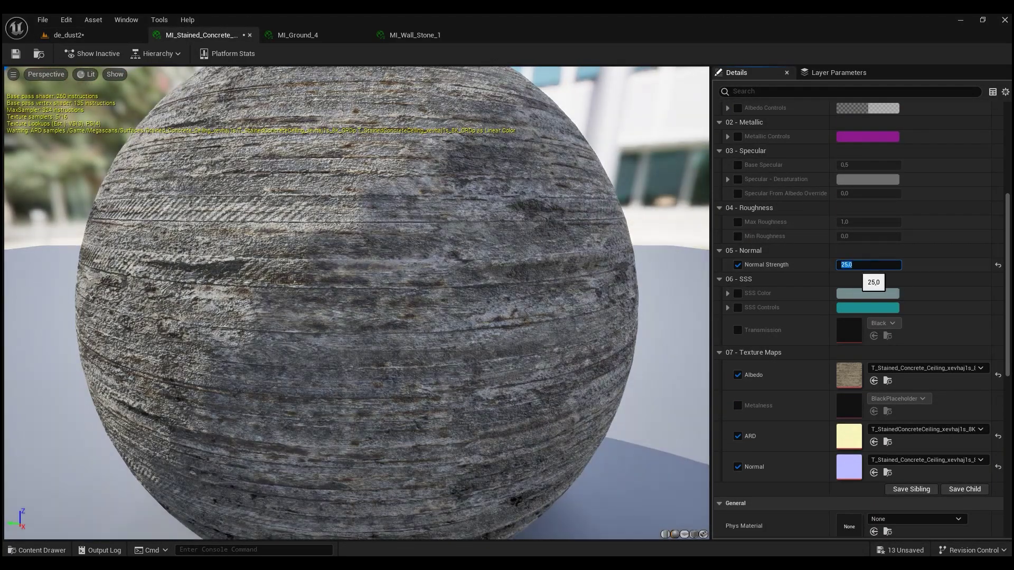
Enter 20 as the stained concrete material's Normal Strength
{"action": "type", "text": "20"}
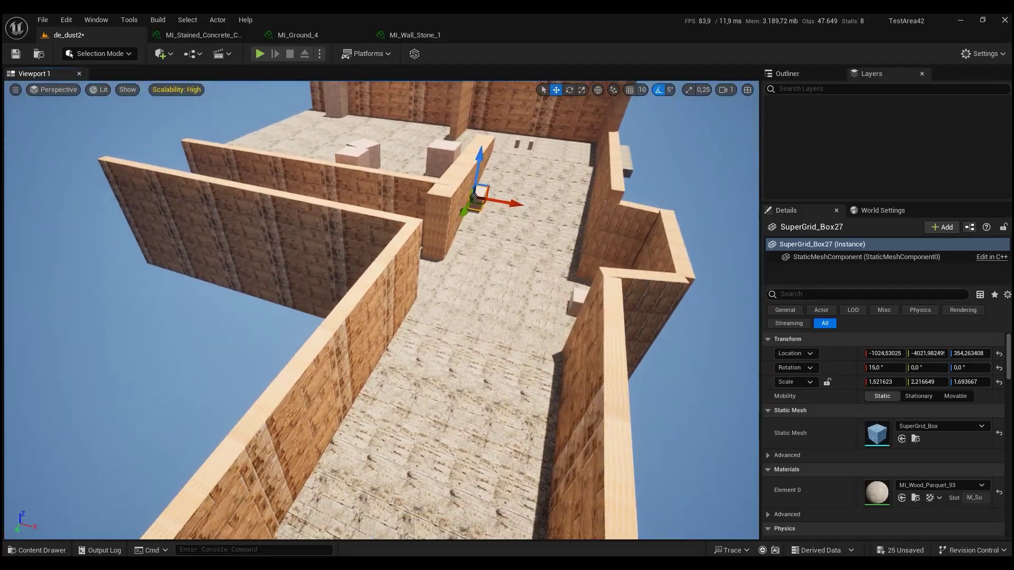
Bring the view down to floor level and launch a Play-in-Editor session
{"action": "right_click_drag", "start_coordinate": [379, 522], "coordinate": [379, 521]}
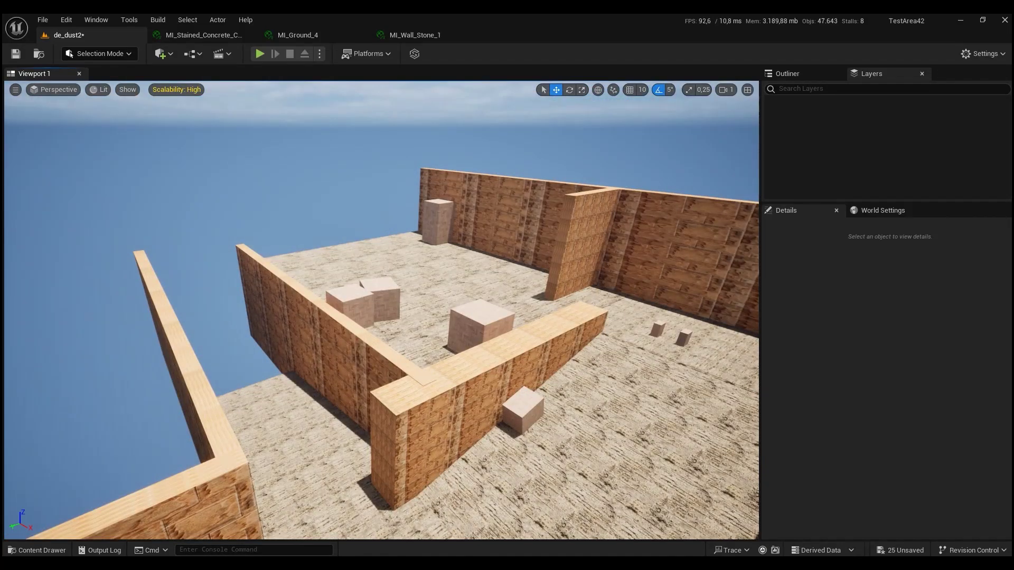
{"action": "key", "text": "alt+p"}
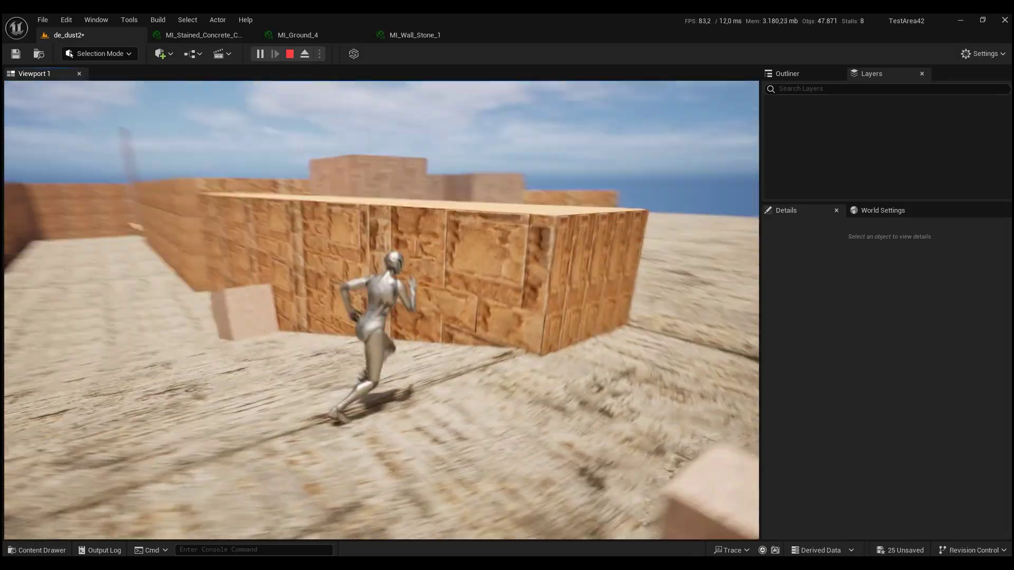
Stop the first playtest, run a second session with the mannequin, then exit to the editor
{"action": "key", "text": "Escape"}
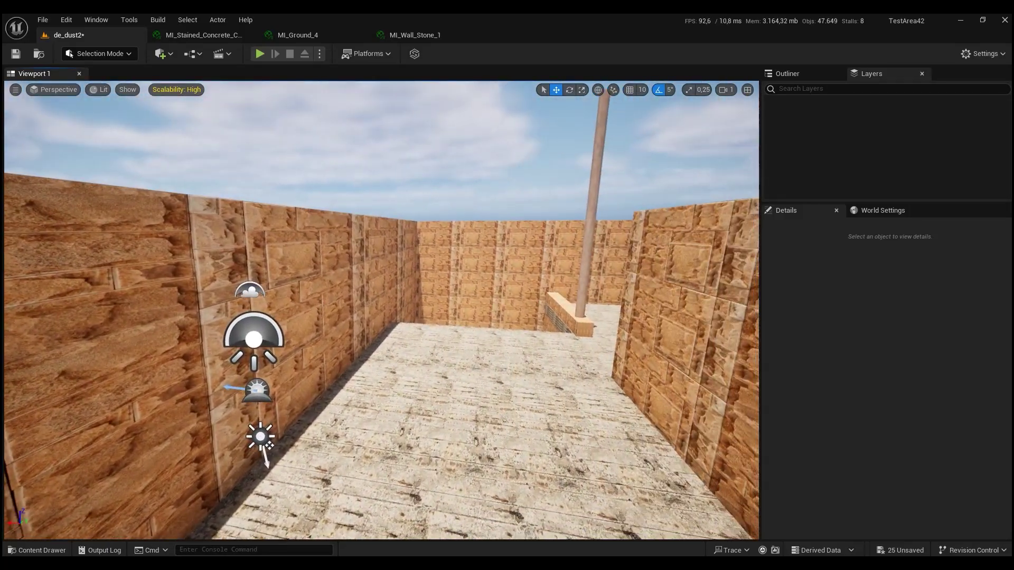
{"action": "key", "text": "alt+p"}
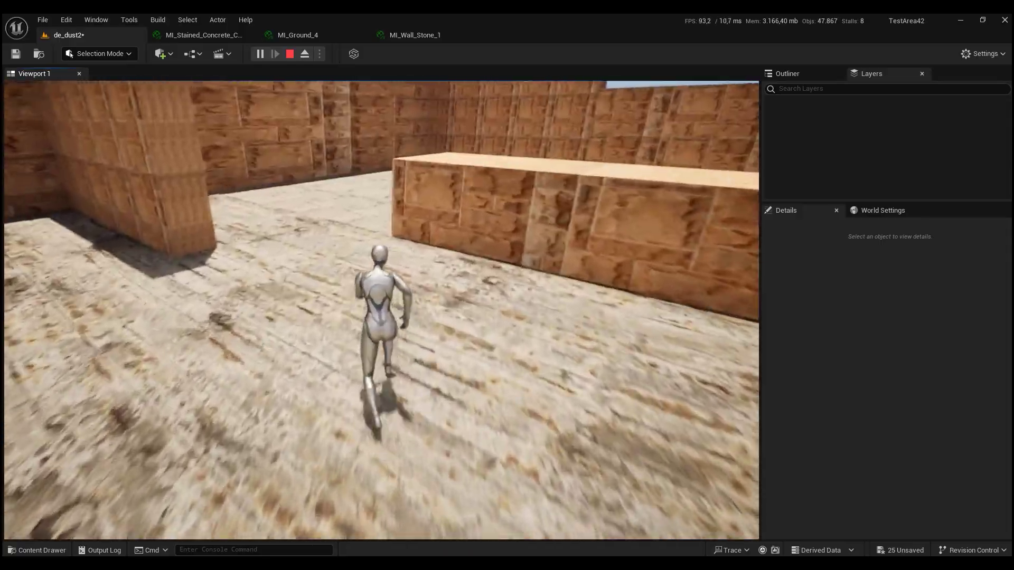
{"action": "key", "text": "Escape"}
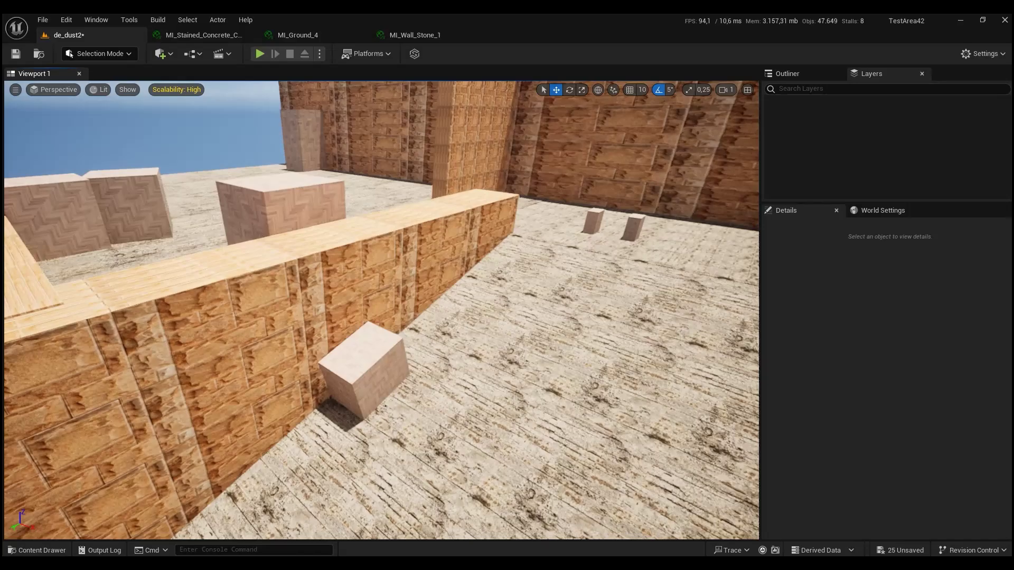
{"action": "right_click_drag", "start_coordinate": [380, 312], "coordinate": [296, 254]}
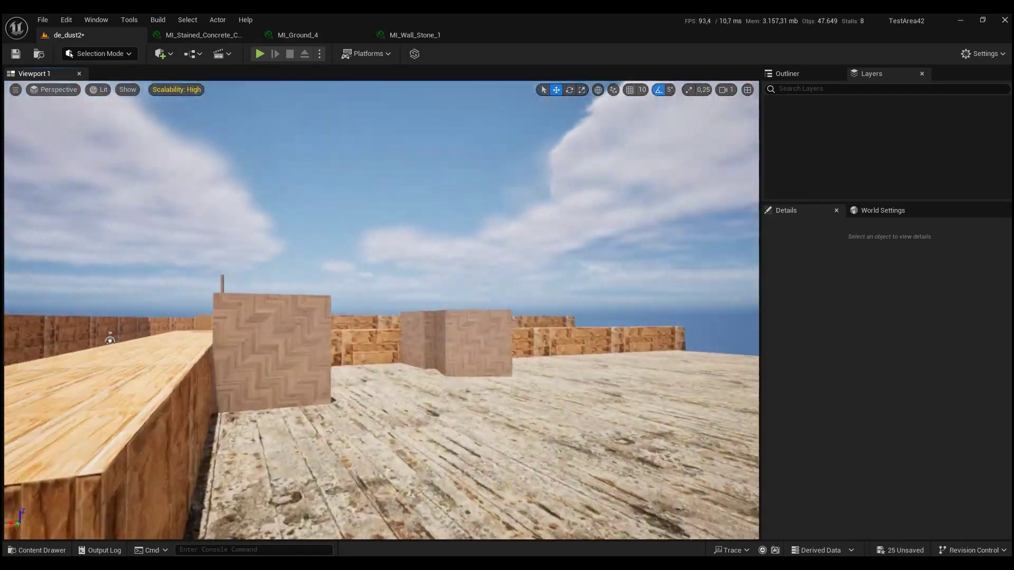
{"action": "mouse_move", "coordinate": [380, 311]}
{"action": "right_mouse_down"}
{"action": "mouse_move", "coordinate": [401, 312]}
{"action": "mouse_move", "coordinate": [380, 359]}
{"action": "right_mouse_up"}
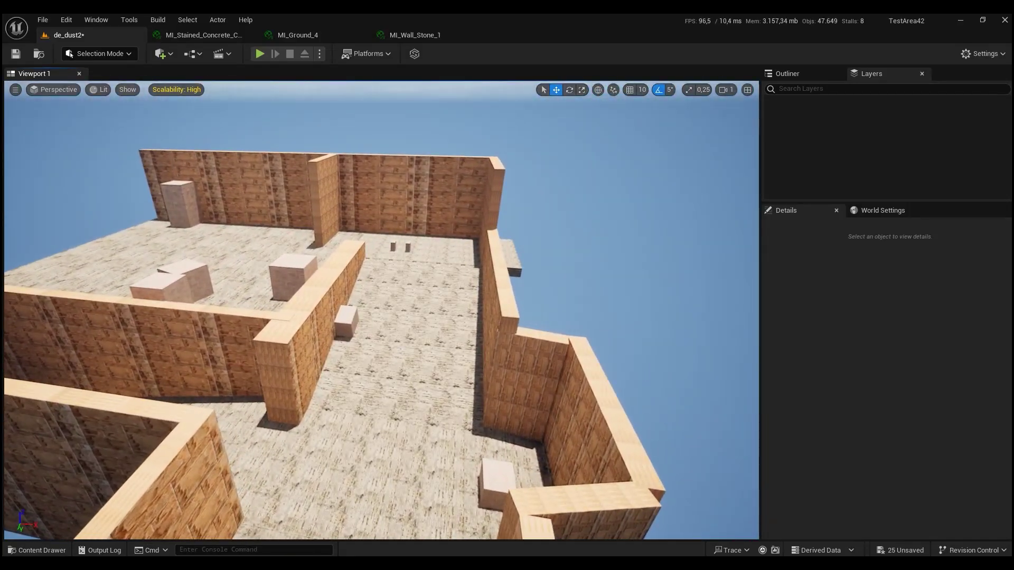
{"action": "mouse_move", "coordinate": [380, 312]}
{"action": "right_mouse_down"}
{"action": "mouse_move", "coordinate": [369, 295]}
{"action": "mouse_move", "coordinate": [608, 522]}
{"action": "right_mouse_up"}
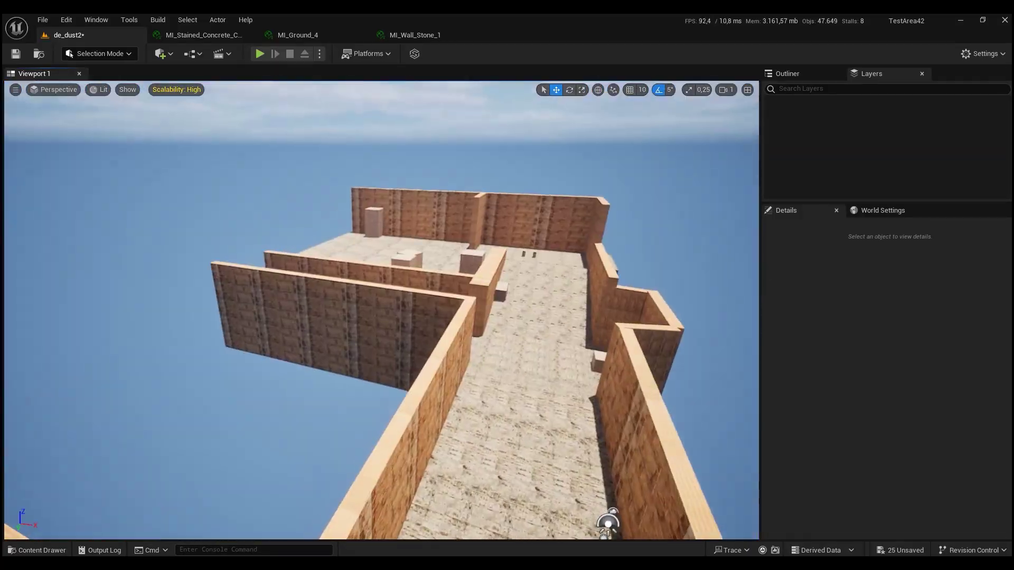
{"action": "right_click_drag", "start_coordinate": [381, 312], "coordinate": [380, 264]}
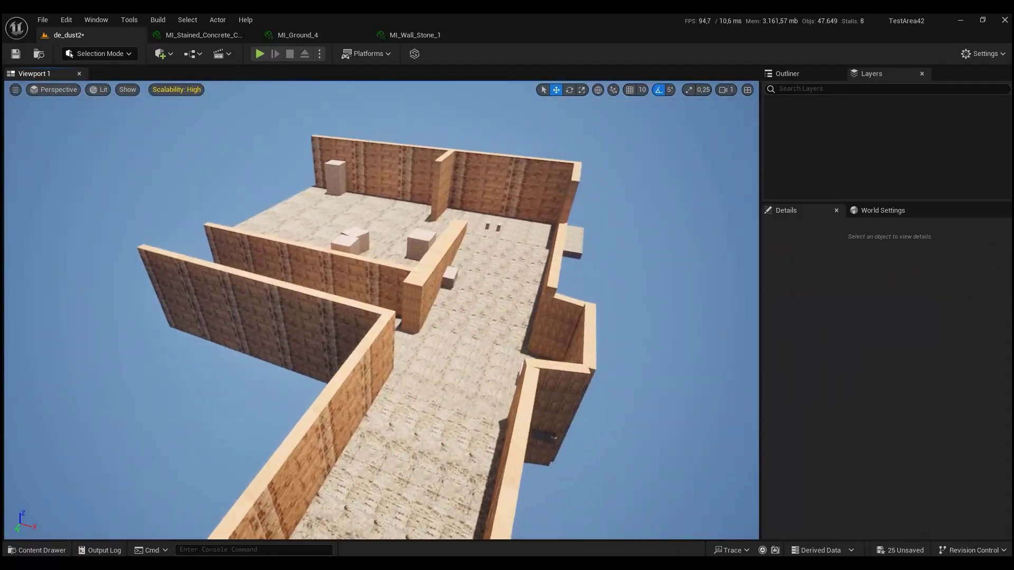
{"action": "right_click_drag", "start_coordinate": [380, 312], "coordinate": [380, 274]}
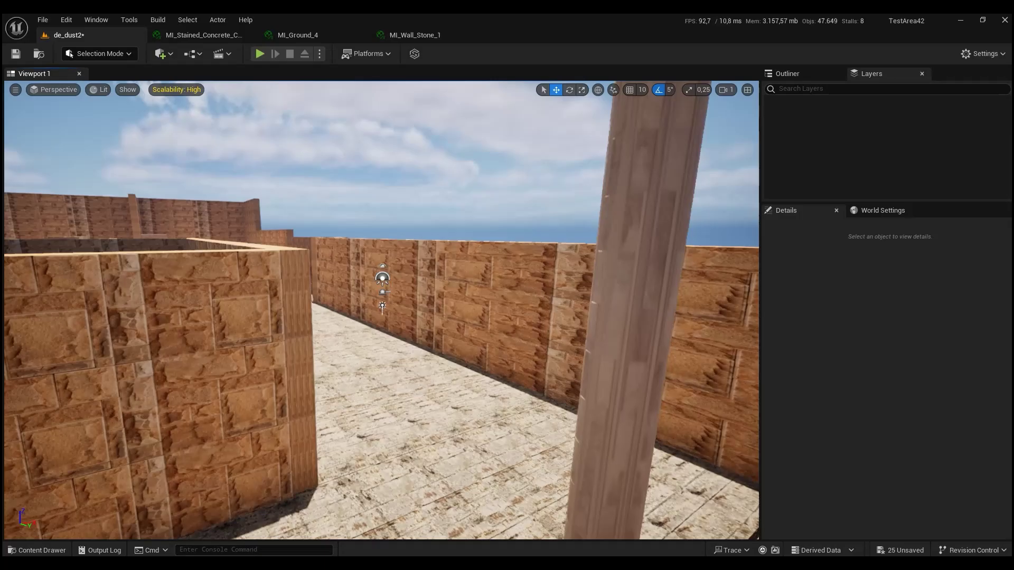
{"action": "right_click_drag", "start_coordinate": [380, 312], "coordinate": [380, 296]}
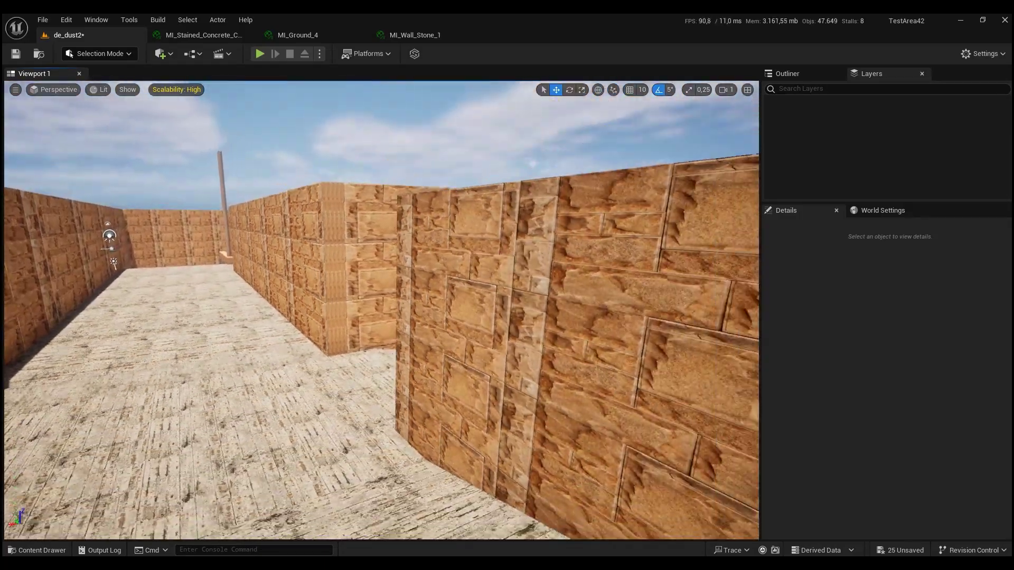